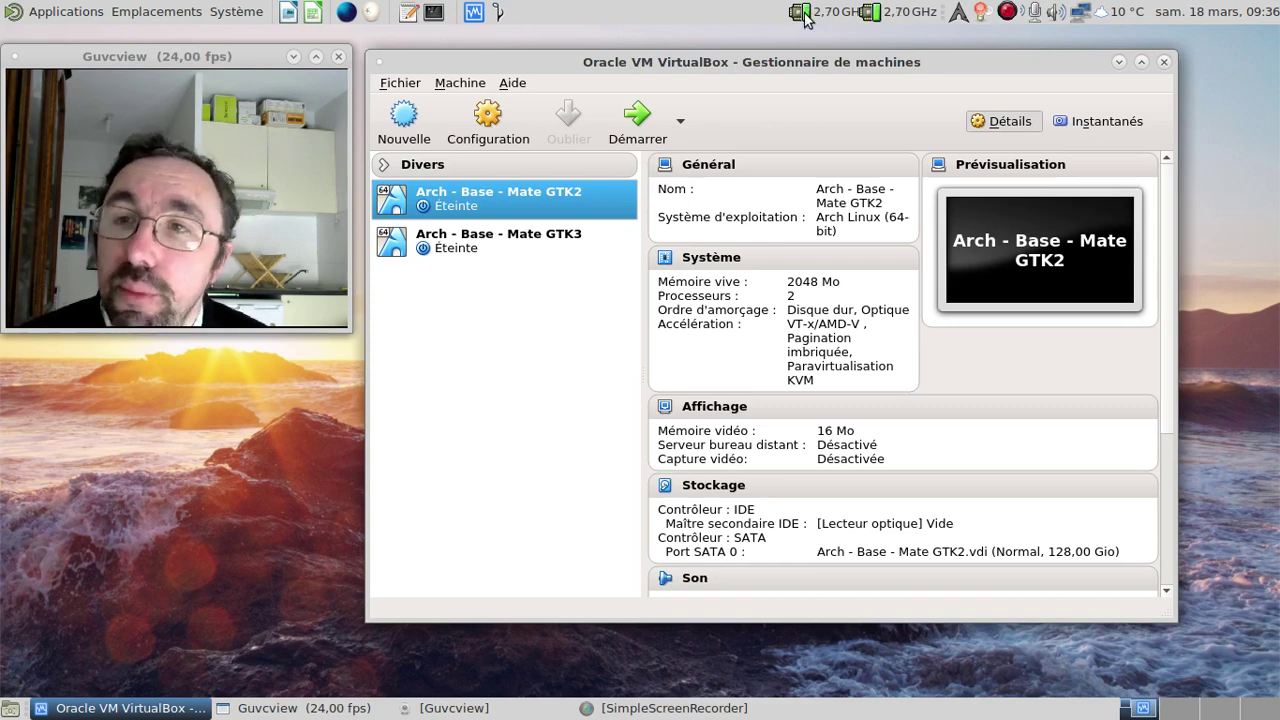
Start the "Arch - Base - Mate GTK2" virtual machine, switch it to full screen and boot the Arch Linux entry
click(635, 122)
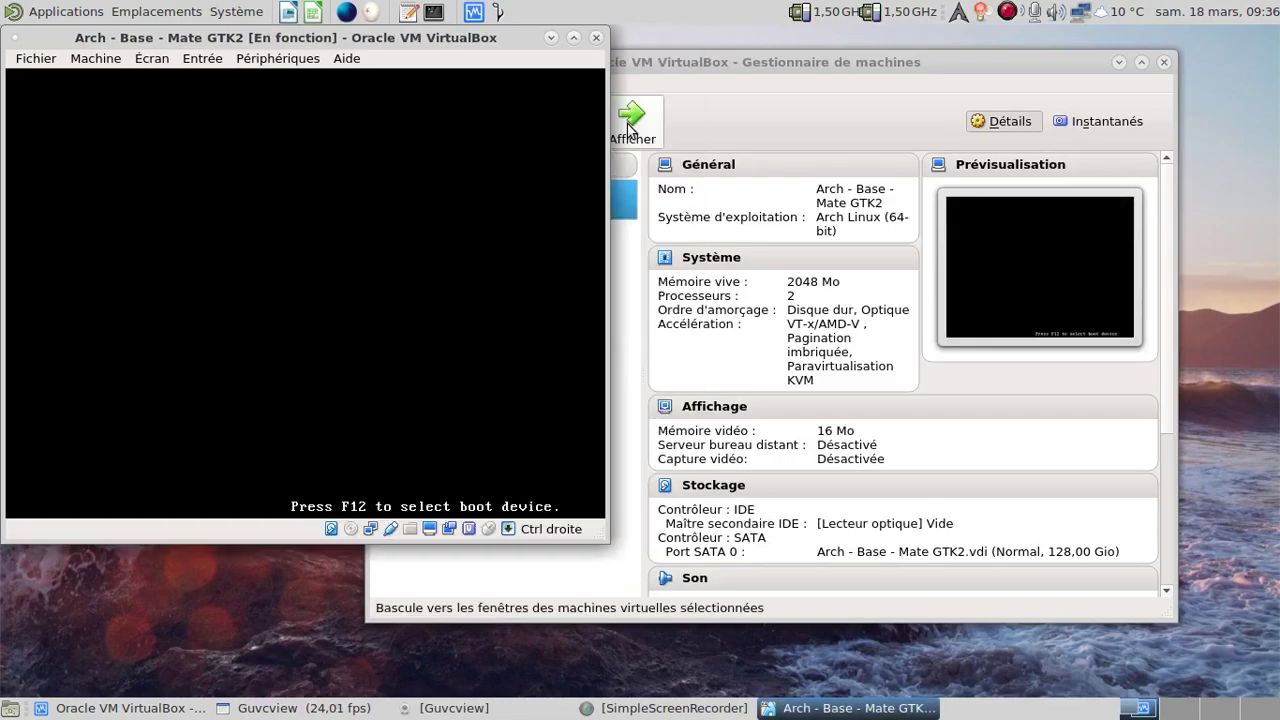
key(ctrl+f)
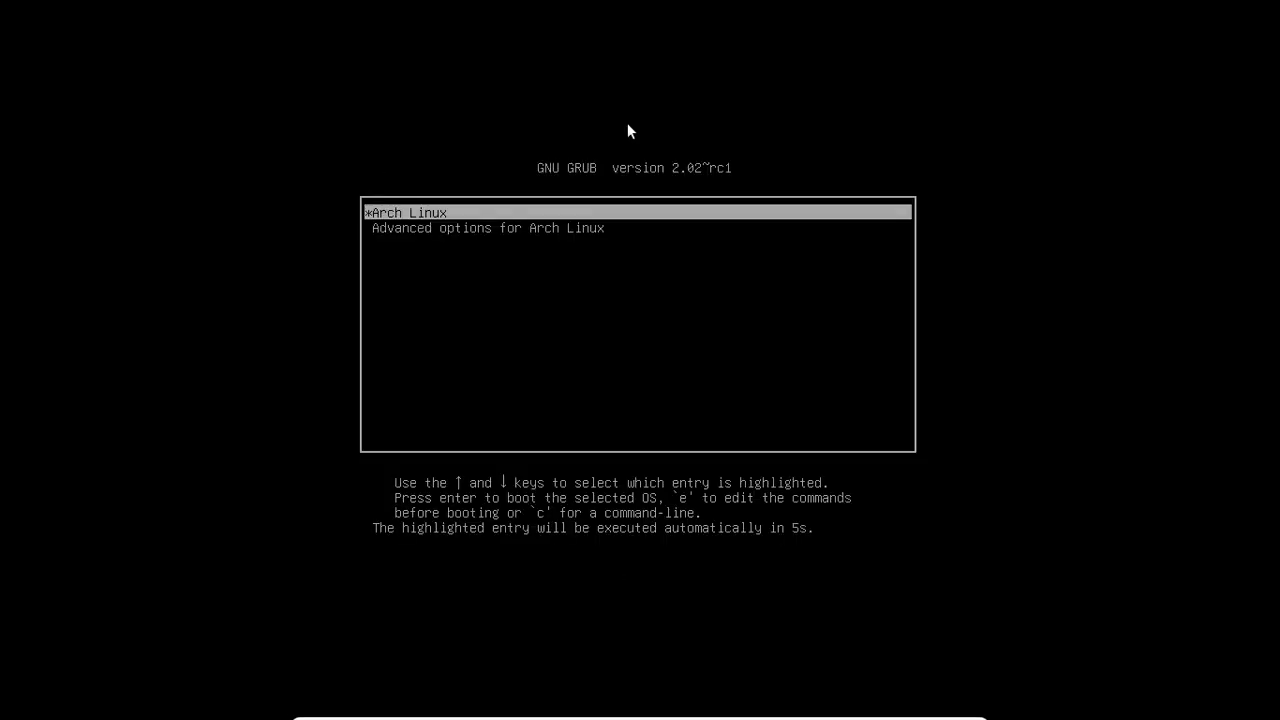
key(Return)
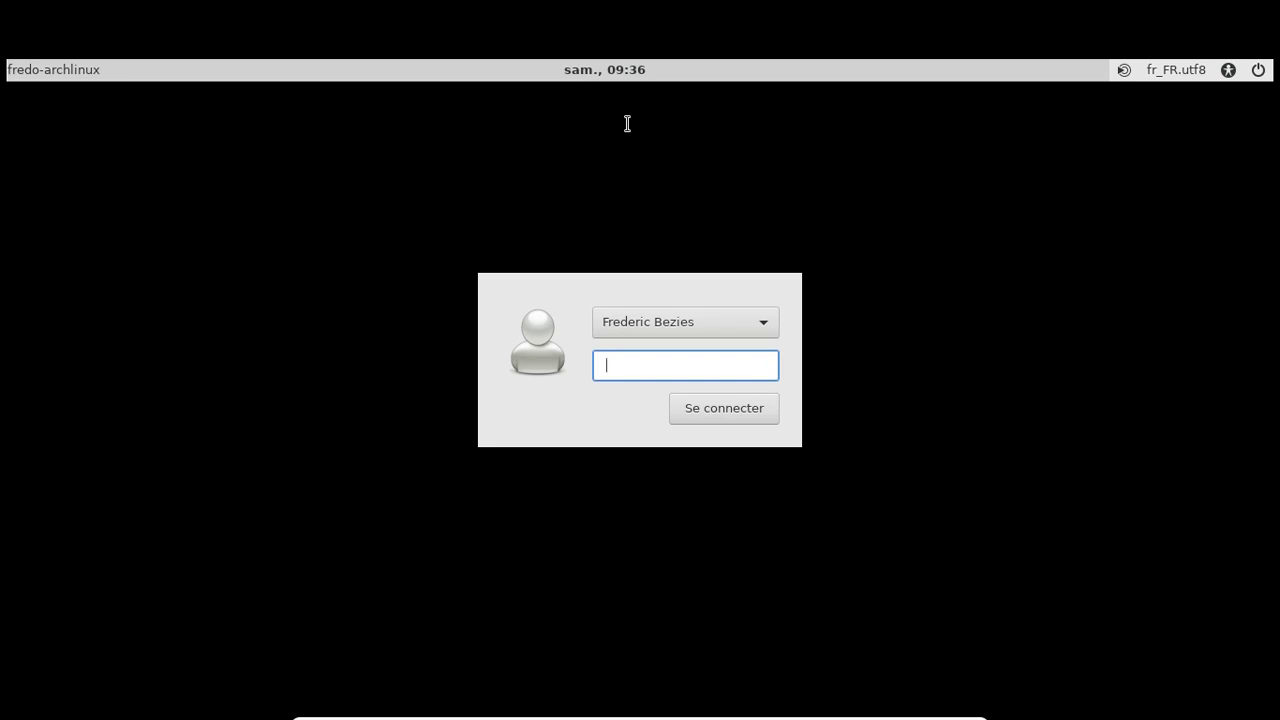
Log in to the MATE desktop session by entering the account password
text(********)
key(Return)
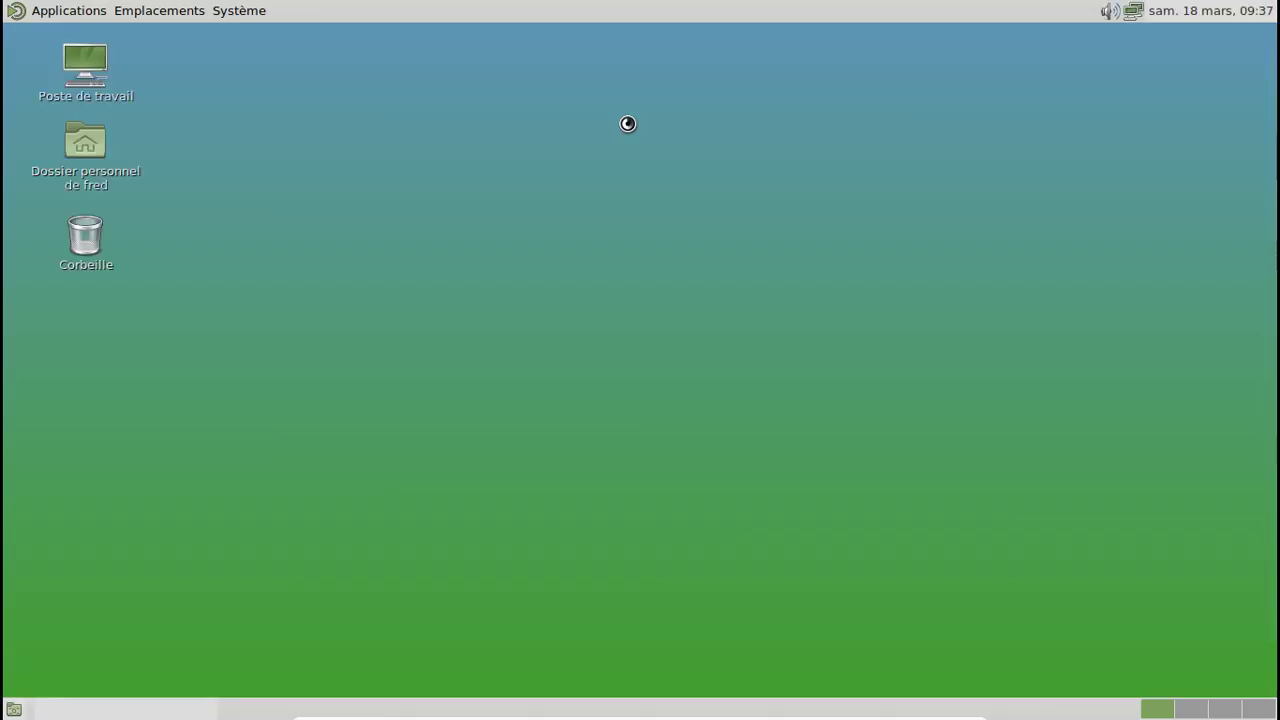
Change the desktop background to the picture of blue flowers with a ladybird, and close the appearance preferences
right_click(628, 123)
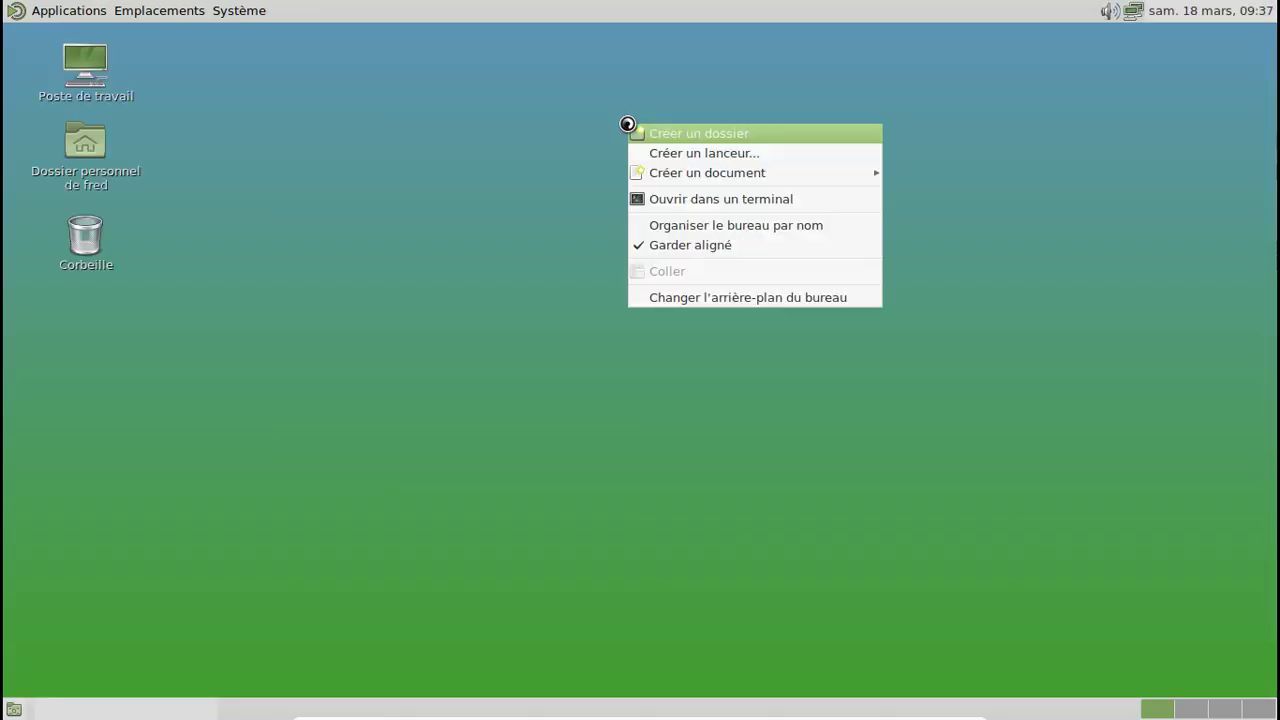
click(734, 298)
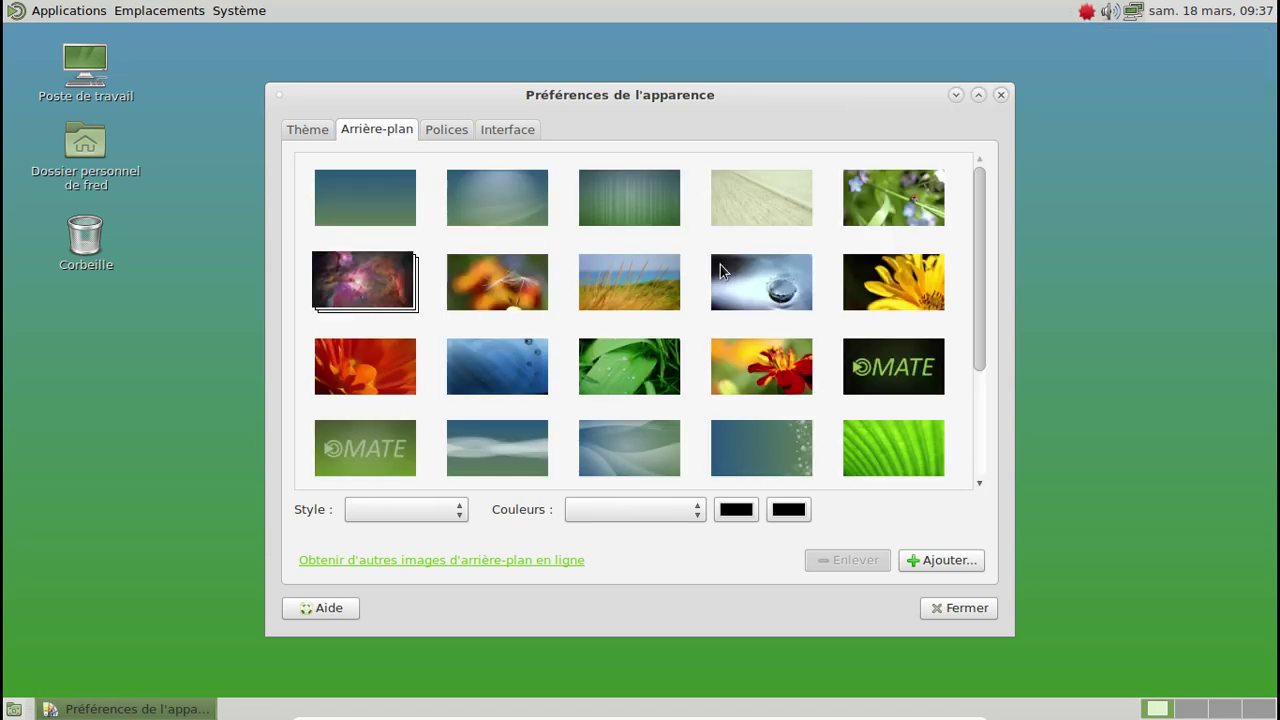
scroll(806, 300, down, 2)
scroll(808, 310, up, 2)
click(892, 218)
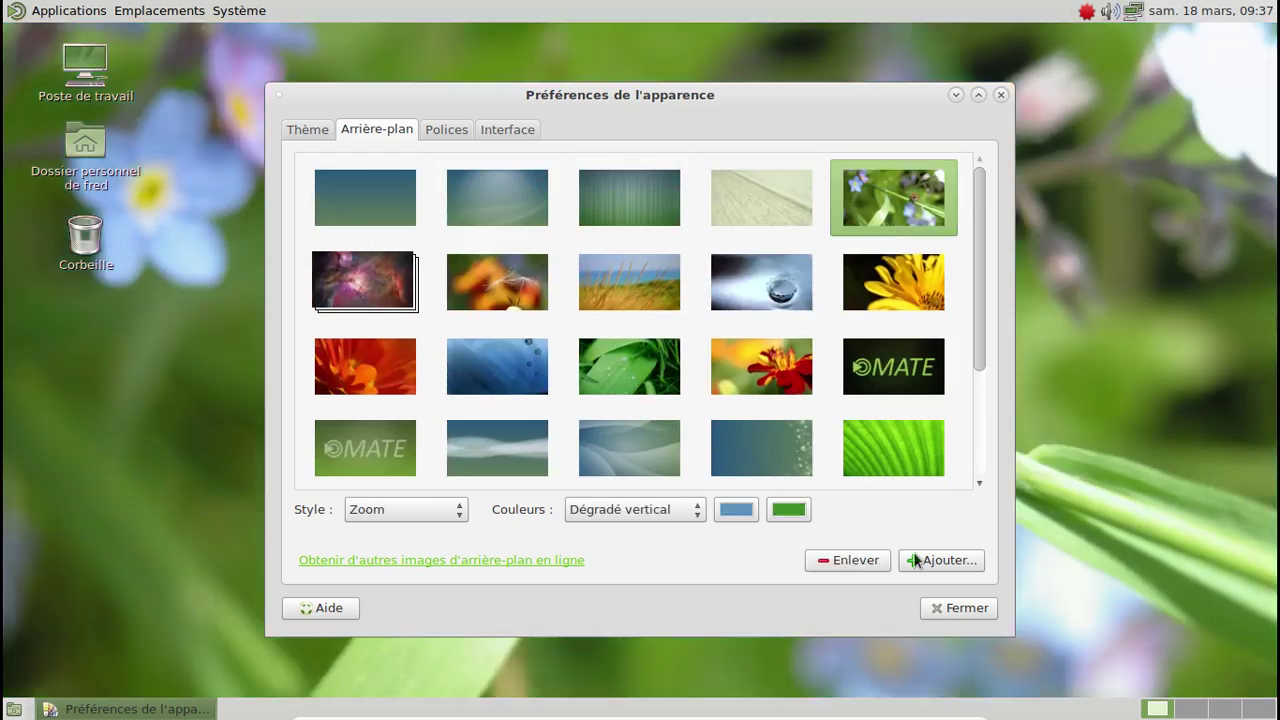
click(938, 609)
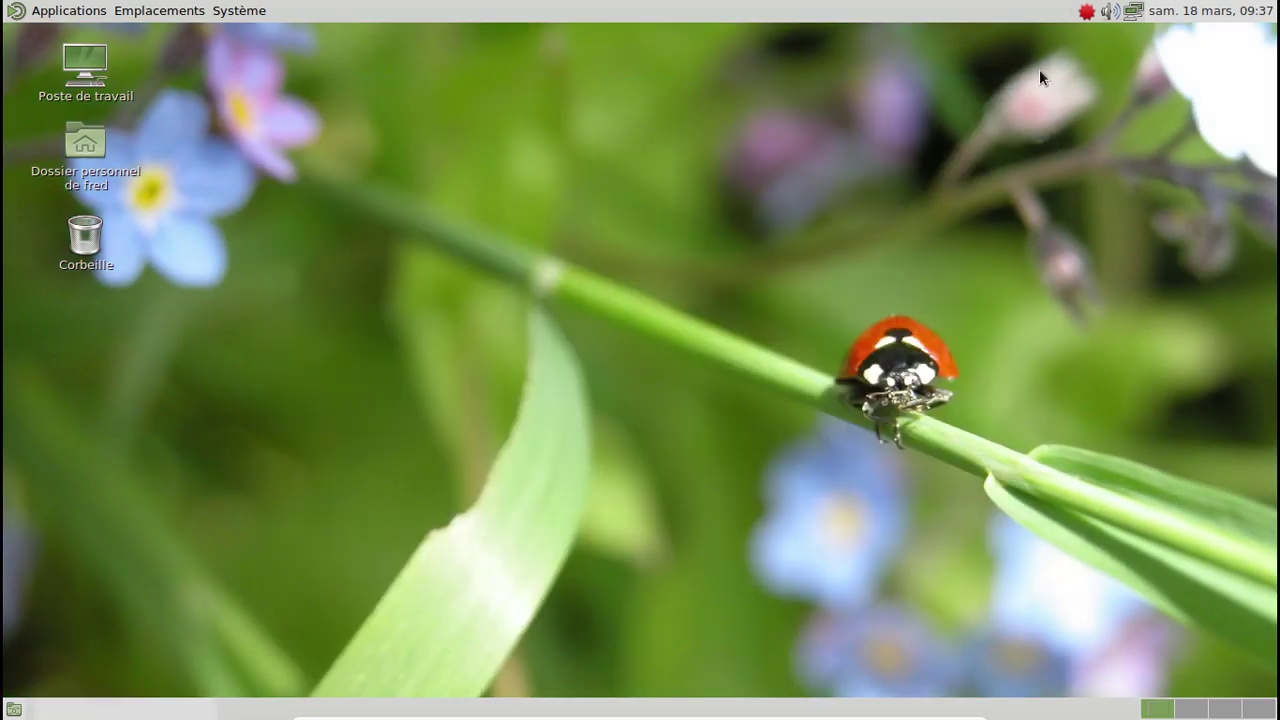
Review the list of available package updates down to the end, and close it
click(1089, 15)
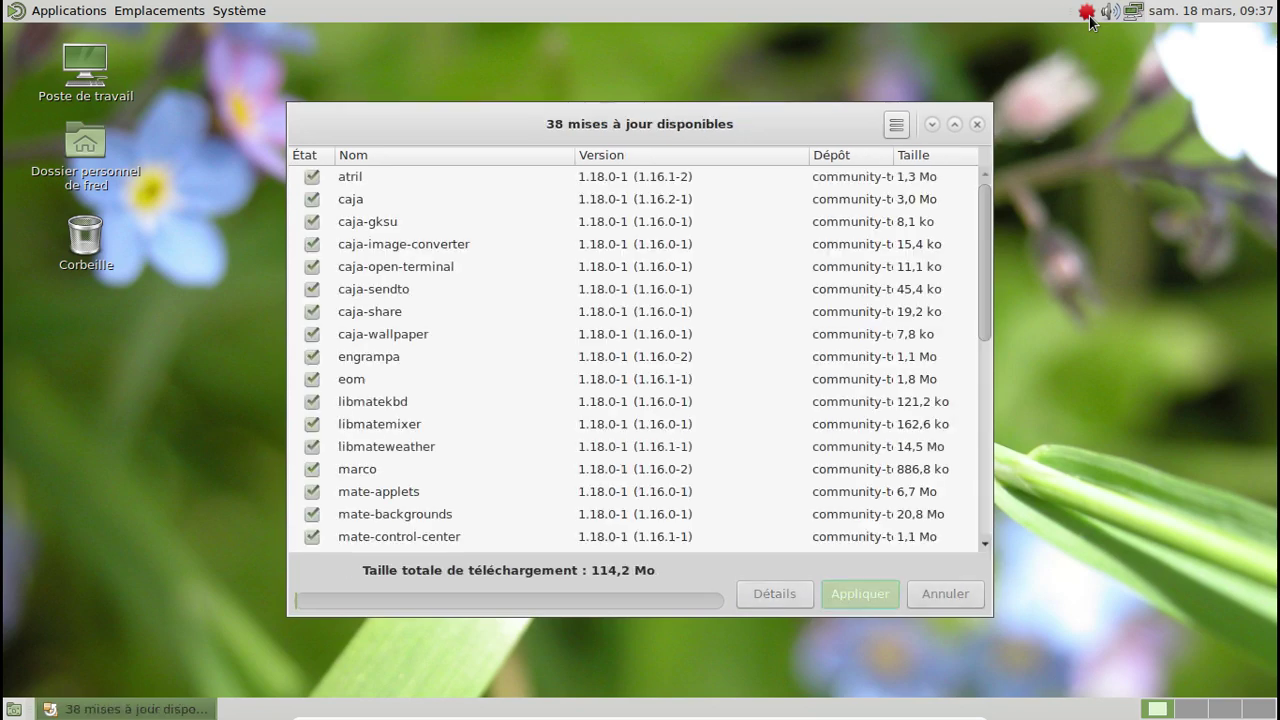
scroll(742, 180, down, 3)
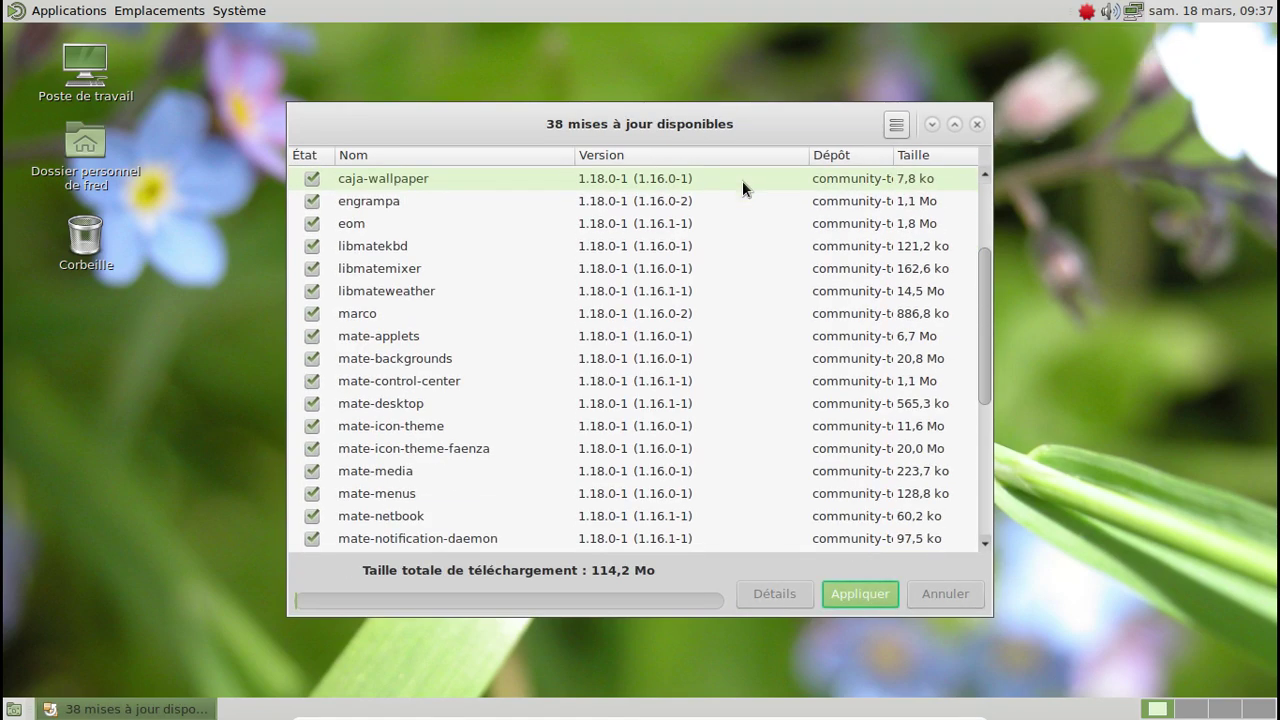
scroll(742, 180, down, 5)
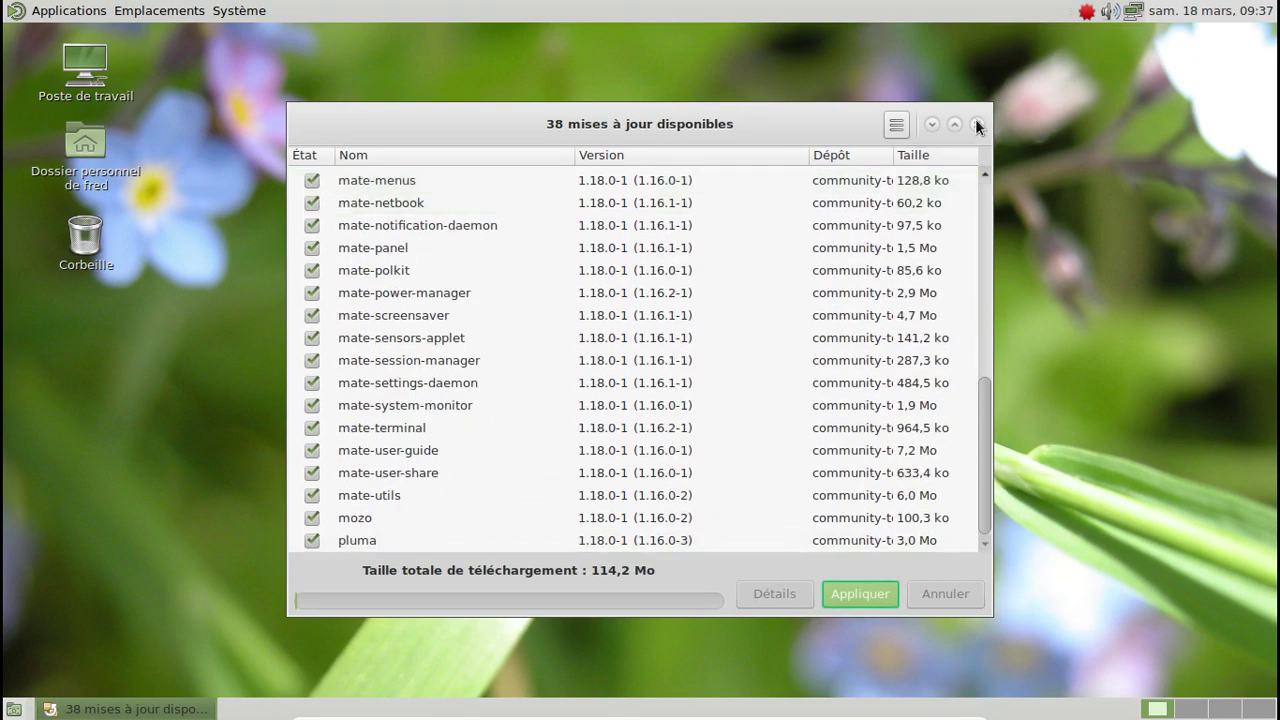
click(978, 124)
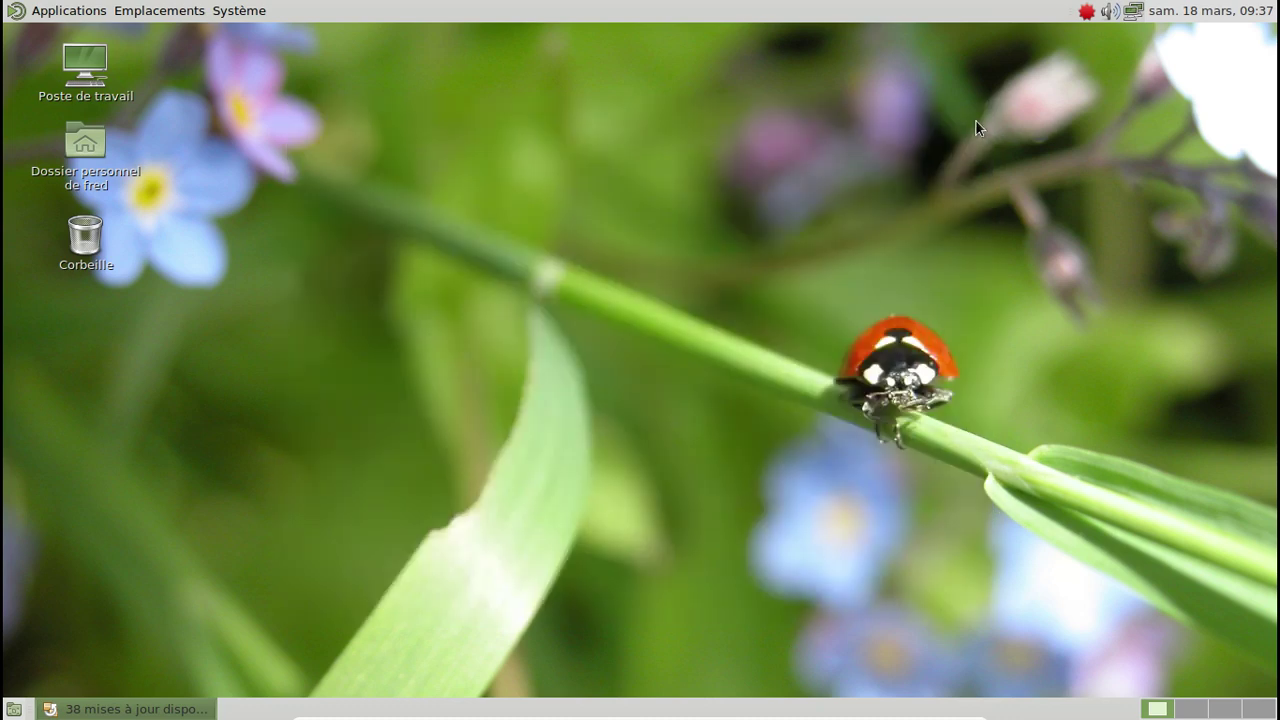
Examine the packages in the mate and mate-gtk3 groups in the package manager, and close it
right_click(1088, 13)
click(1056, 58)
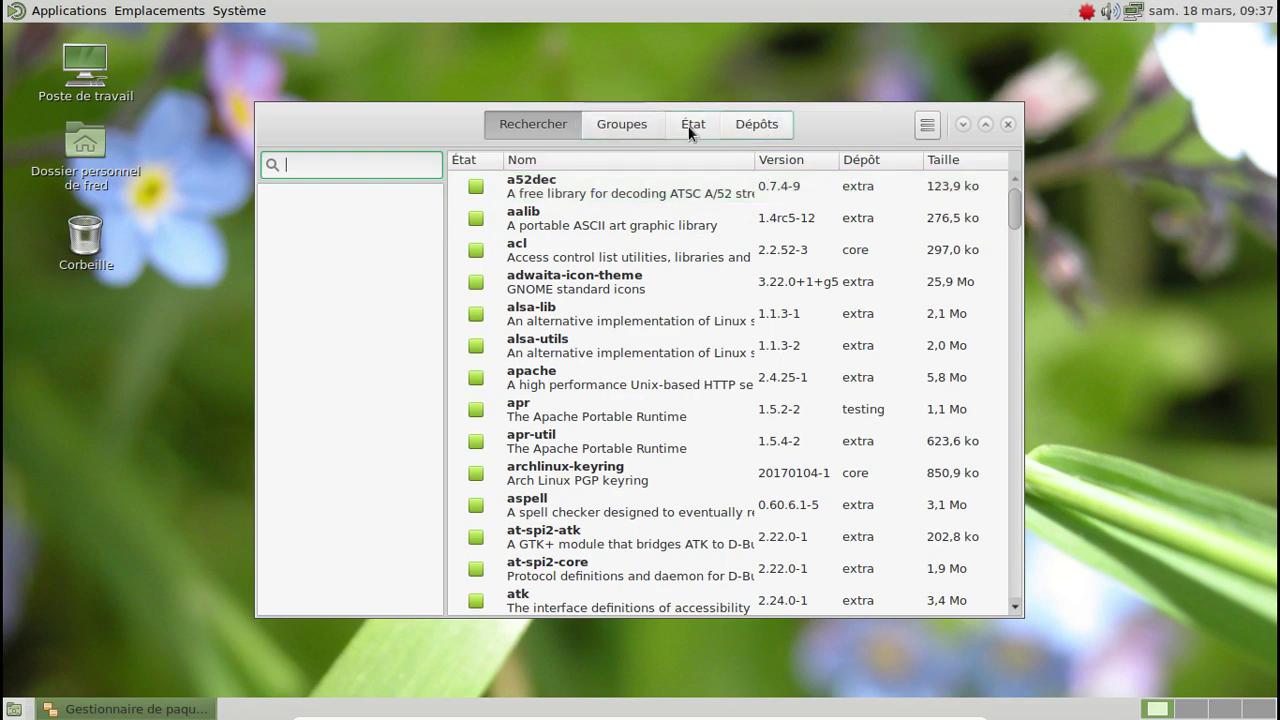
click(606, 126)
scroll(302, 380, down, 8)
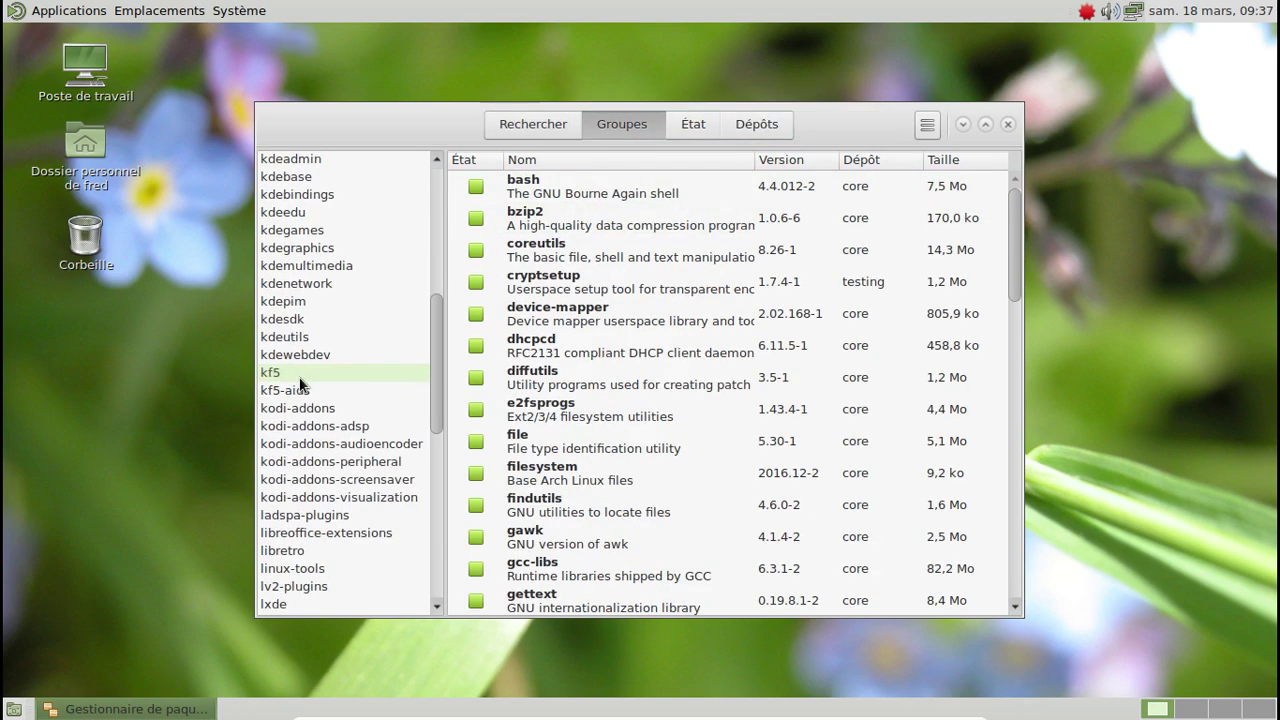
scroll(302, 385, down, 7)
click(304, 310)
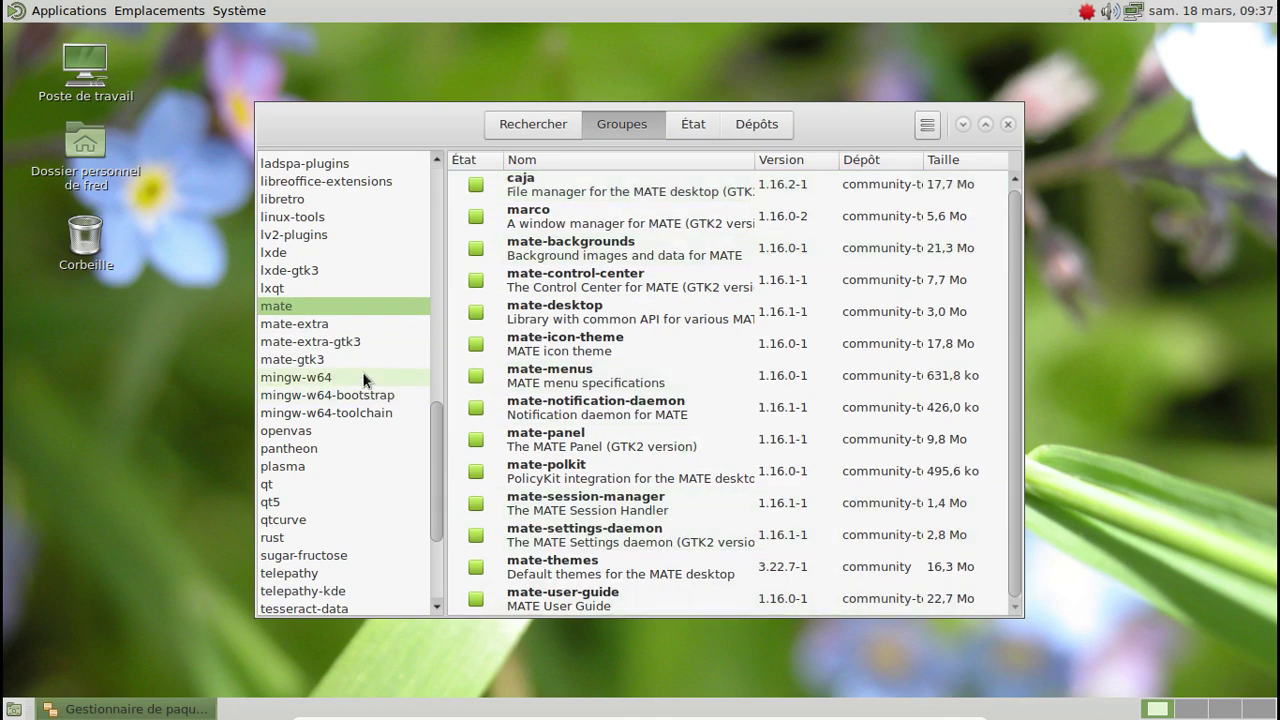
click(325, 357)
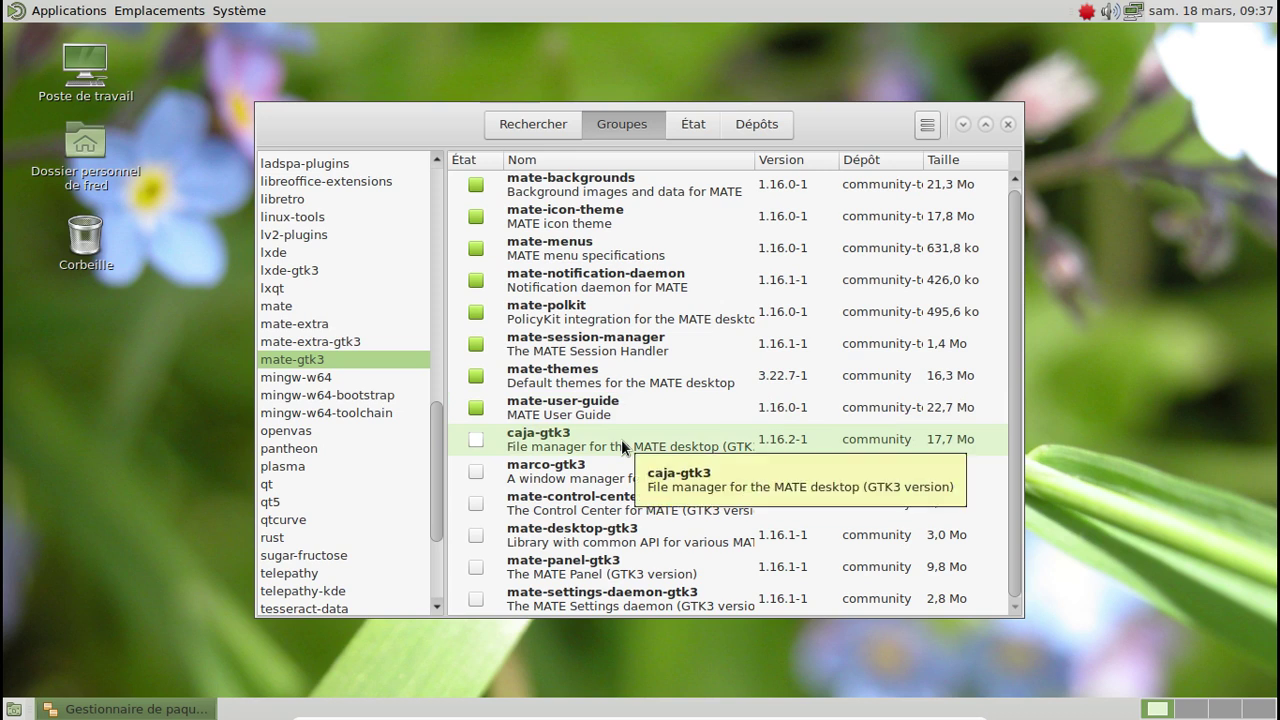
click(1008, 124)
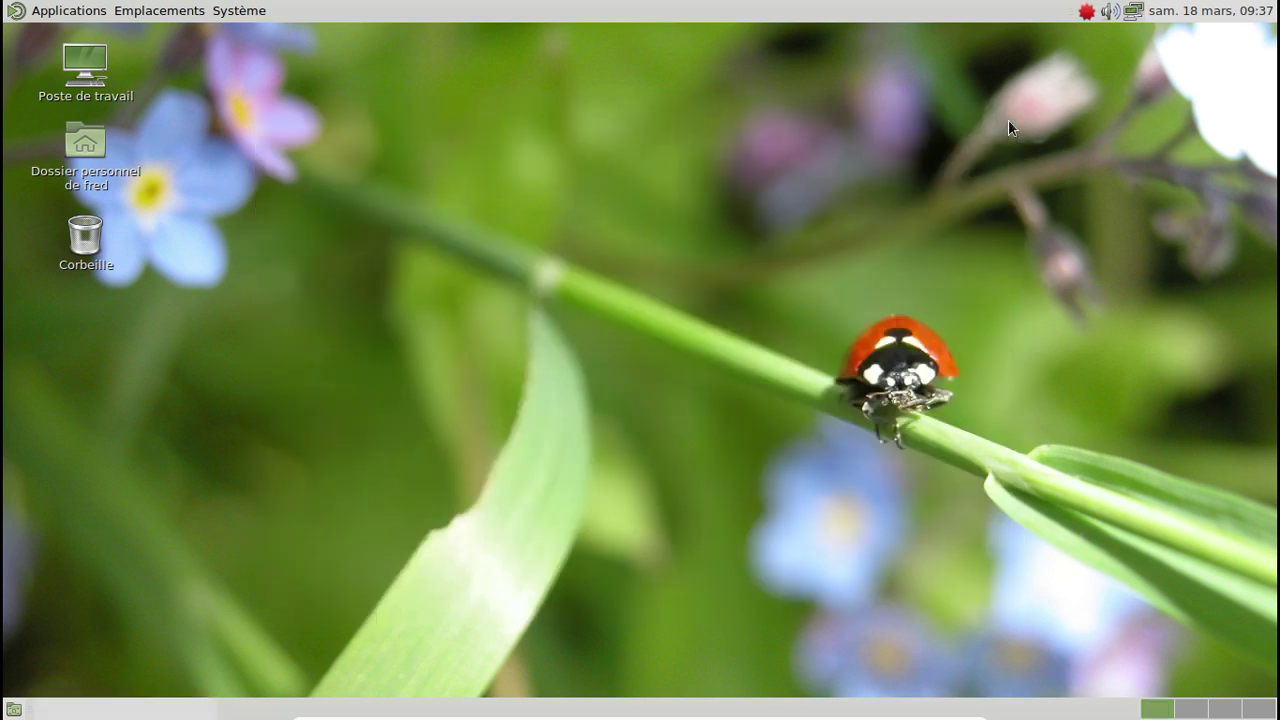
Reopen the list of available updates and launch a MATE terminal
click(1085, 13)
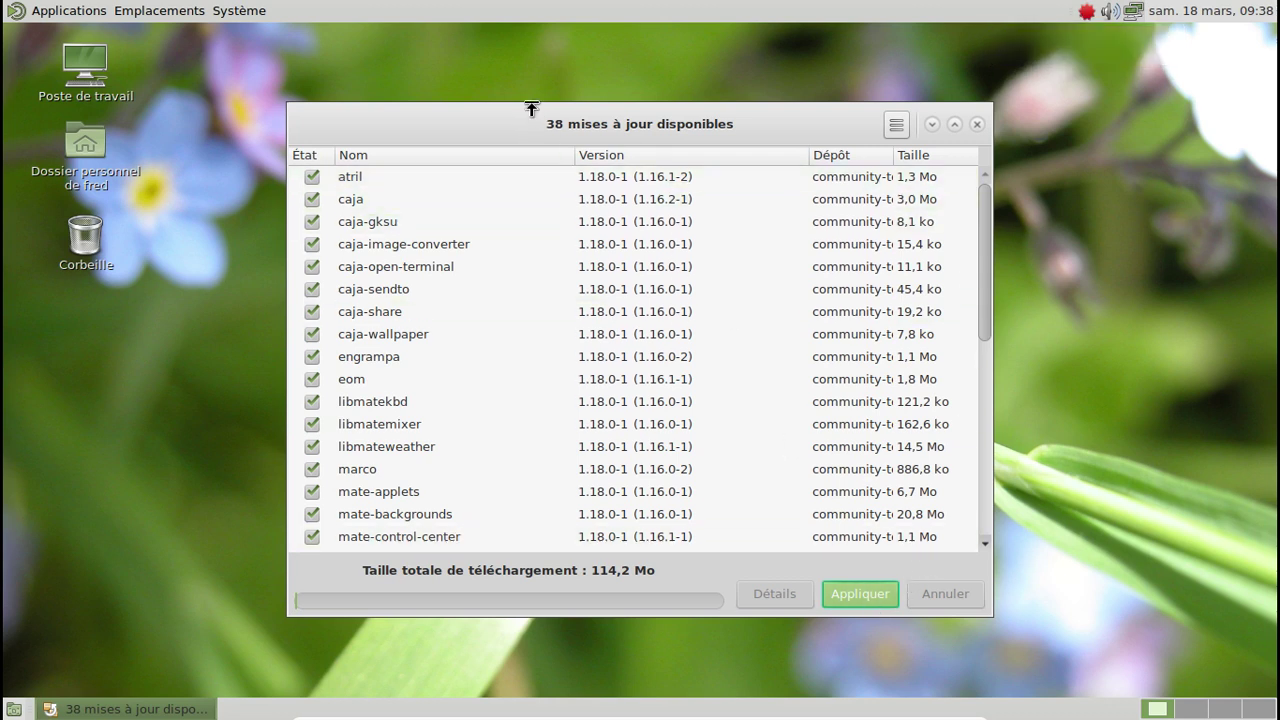
click(62, 11)
mouse_move(86, 166)
mouse_move(80, 140)
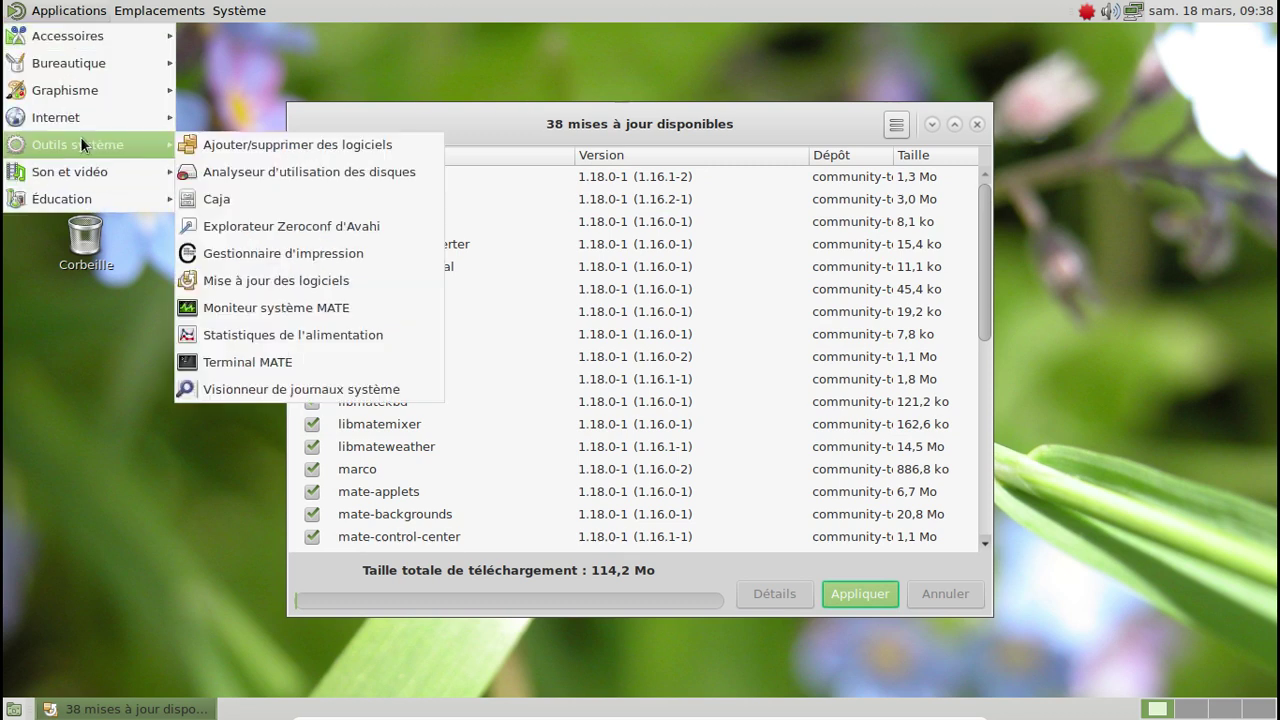
click(272, 362)
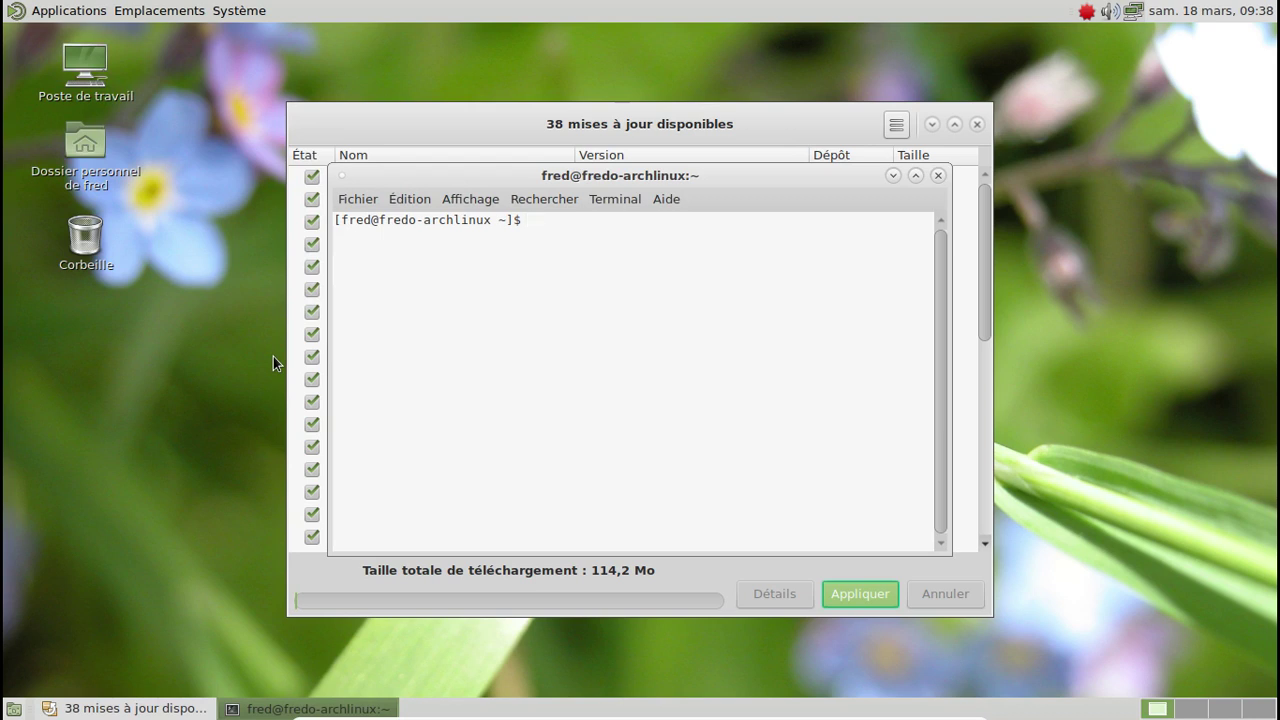
Query the installed caja package with "pacaur -Qi caja" and view its details from the beginning
text(pacu)
text(ur -Qi g)
key(BackSpace)
text(caja)
key(Return)
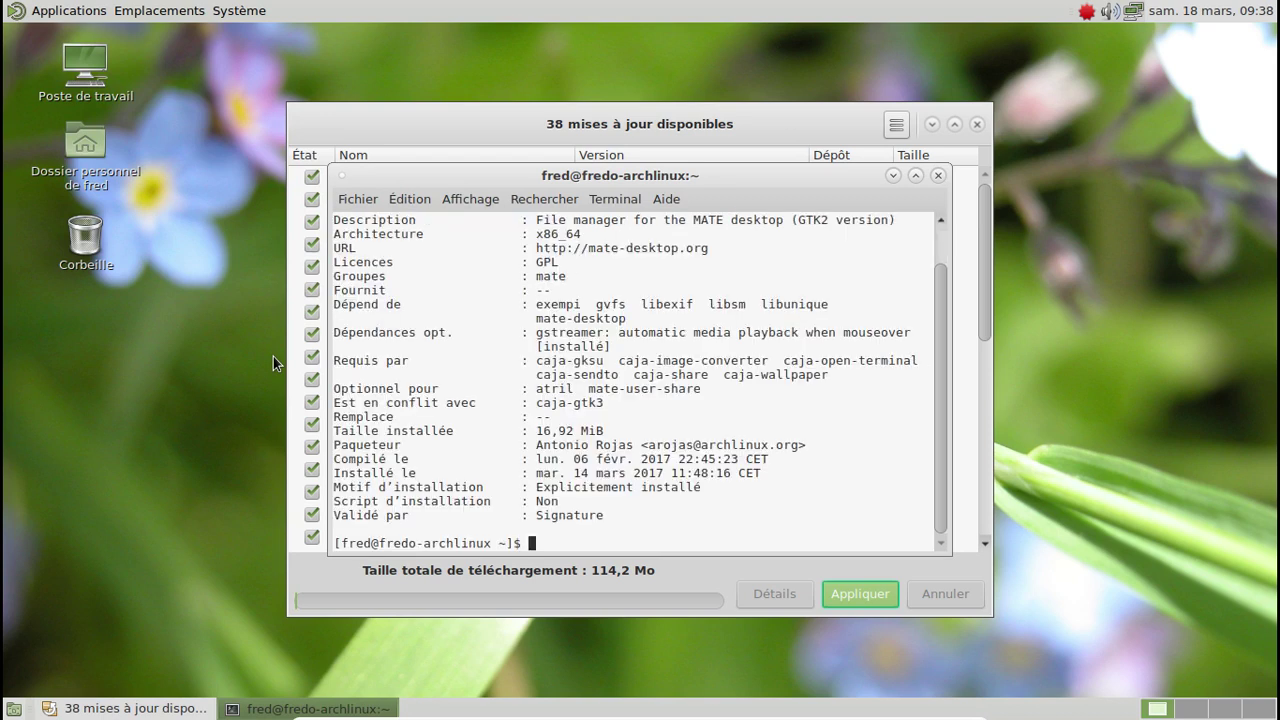
scroll(640, 385, up, 1)
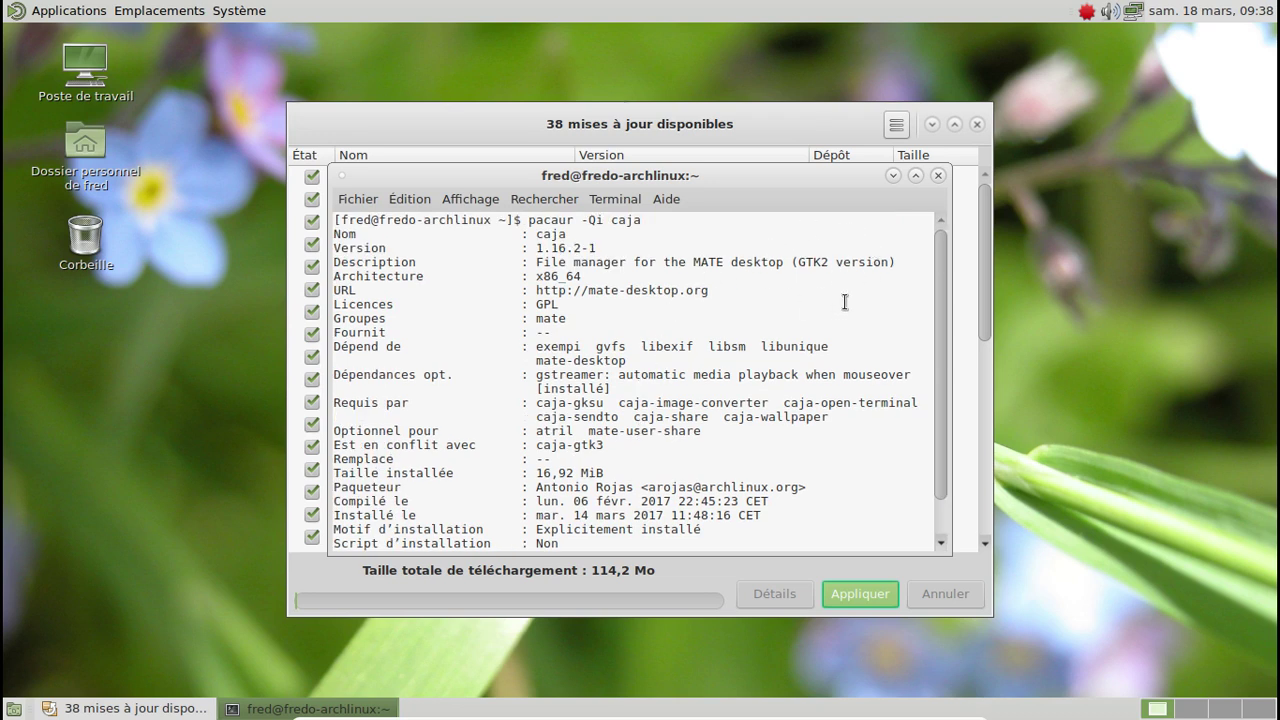
Clear the stray characters from the command line and enlarge the terminal text by one zoom level
text(==)
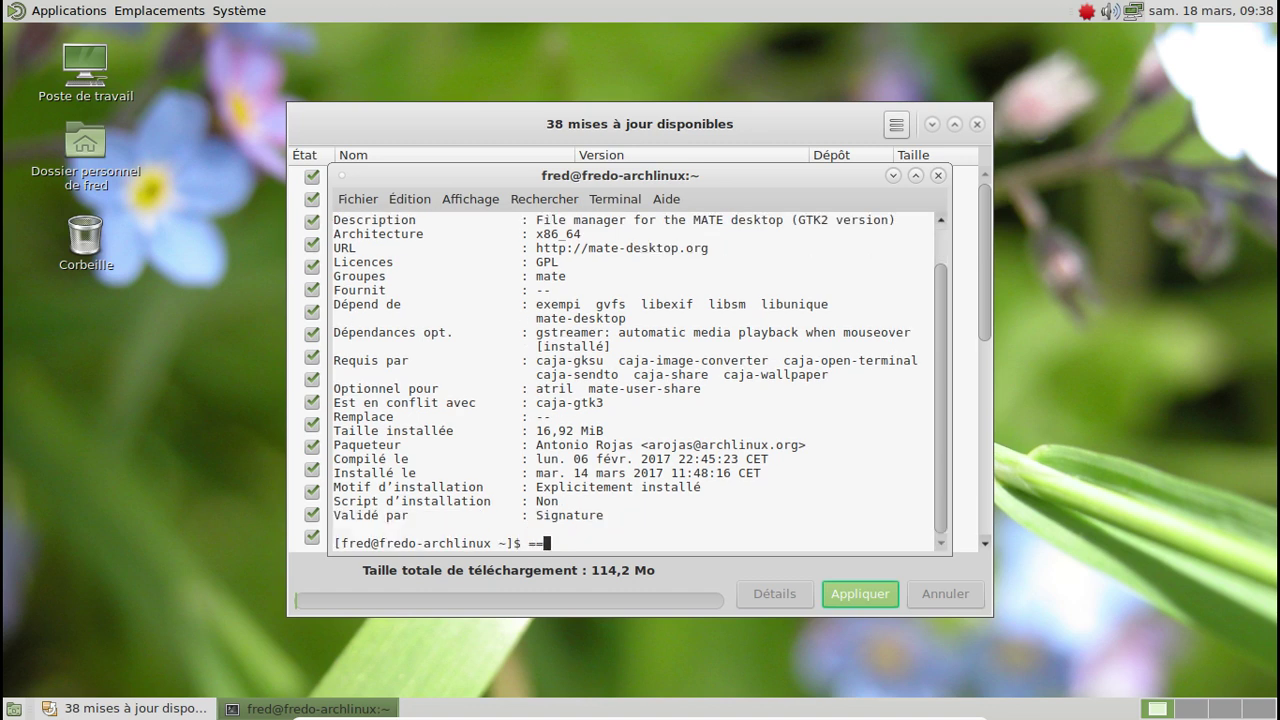
key(BackSpace)
key(BackSpace)
click(479, 202)
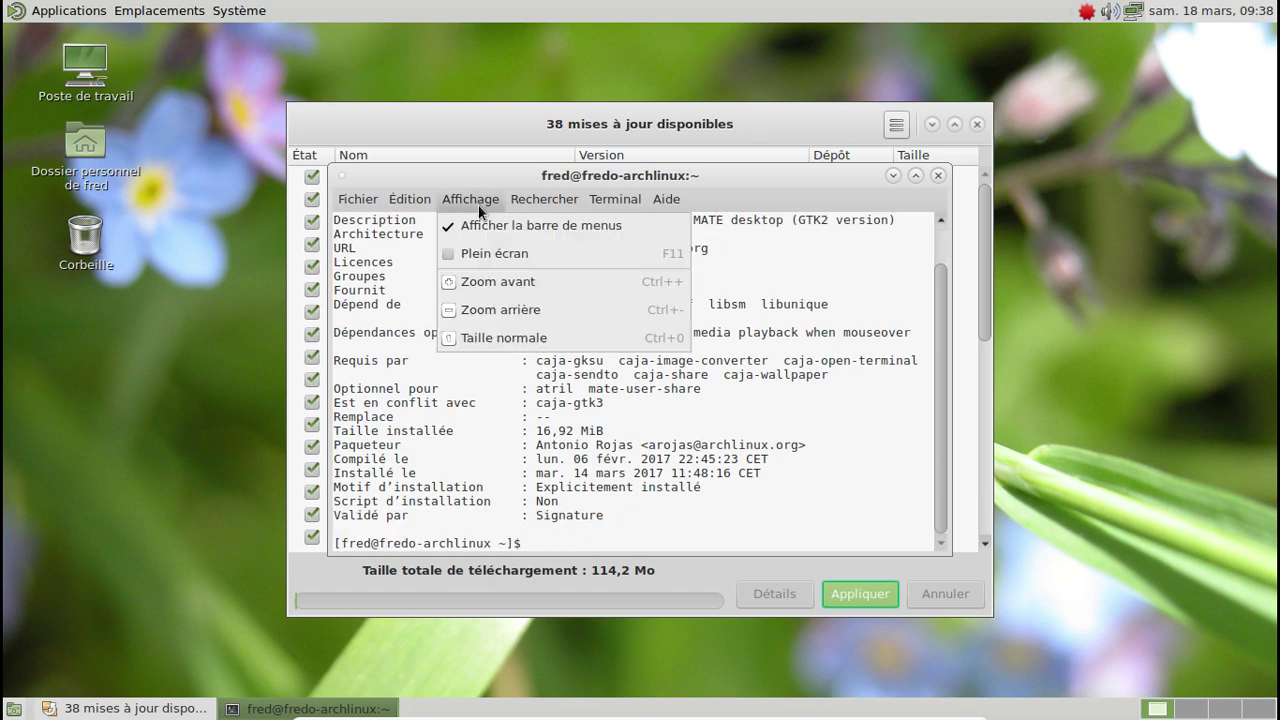
click(502, 281)
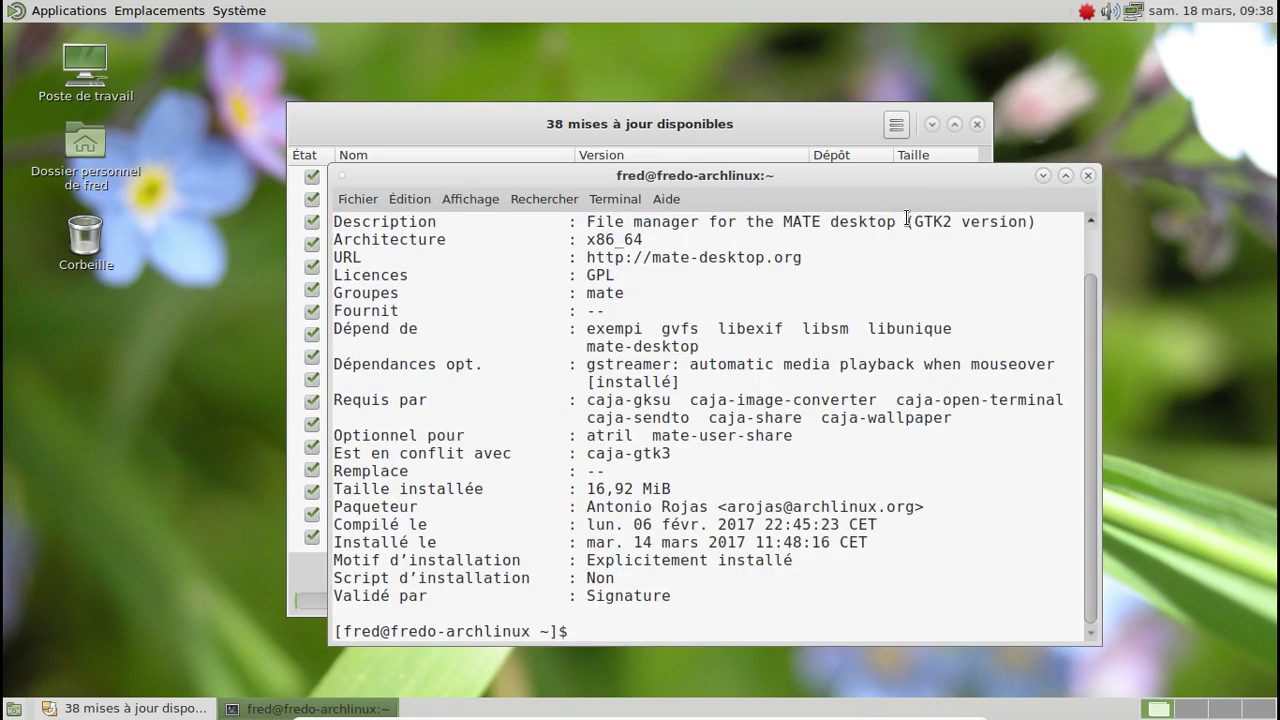
Highlight the toolkit version in caja's description and its installation date, and close the terminal
drag(907, 219, 1038, 221)
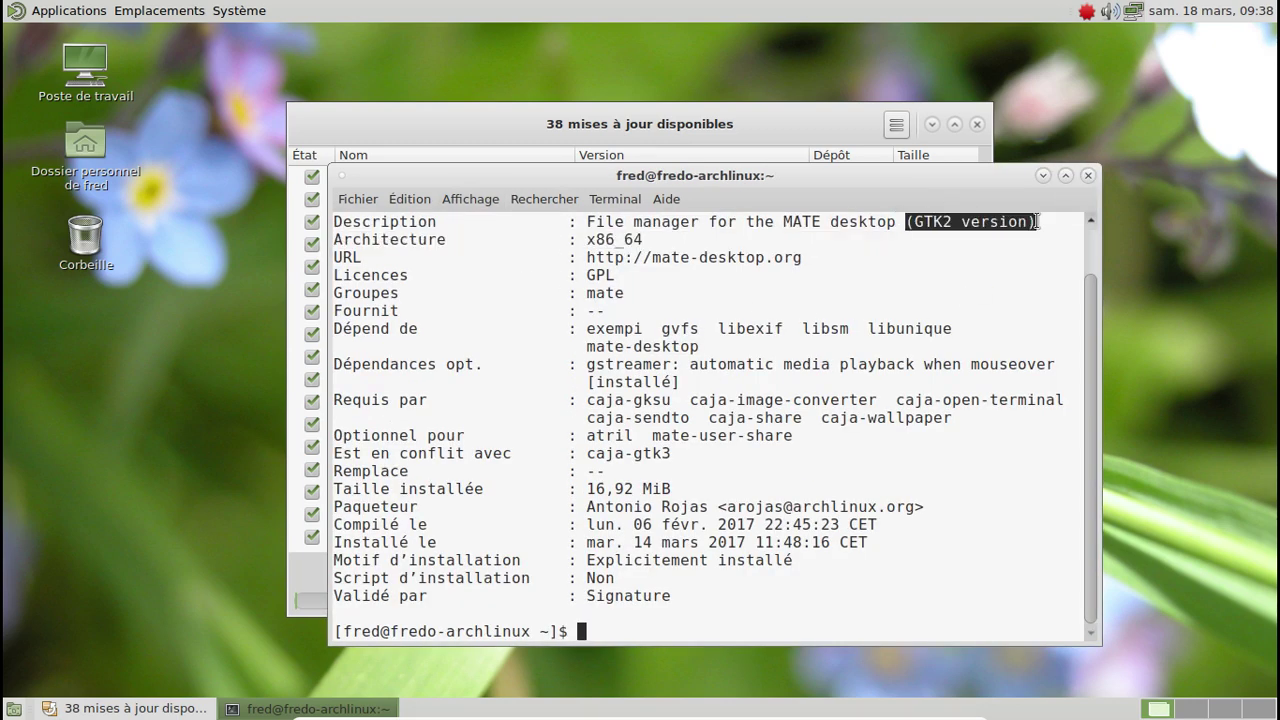
drag(1089, 293, 1067, 324)
drag(589, 540, 876, 542)
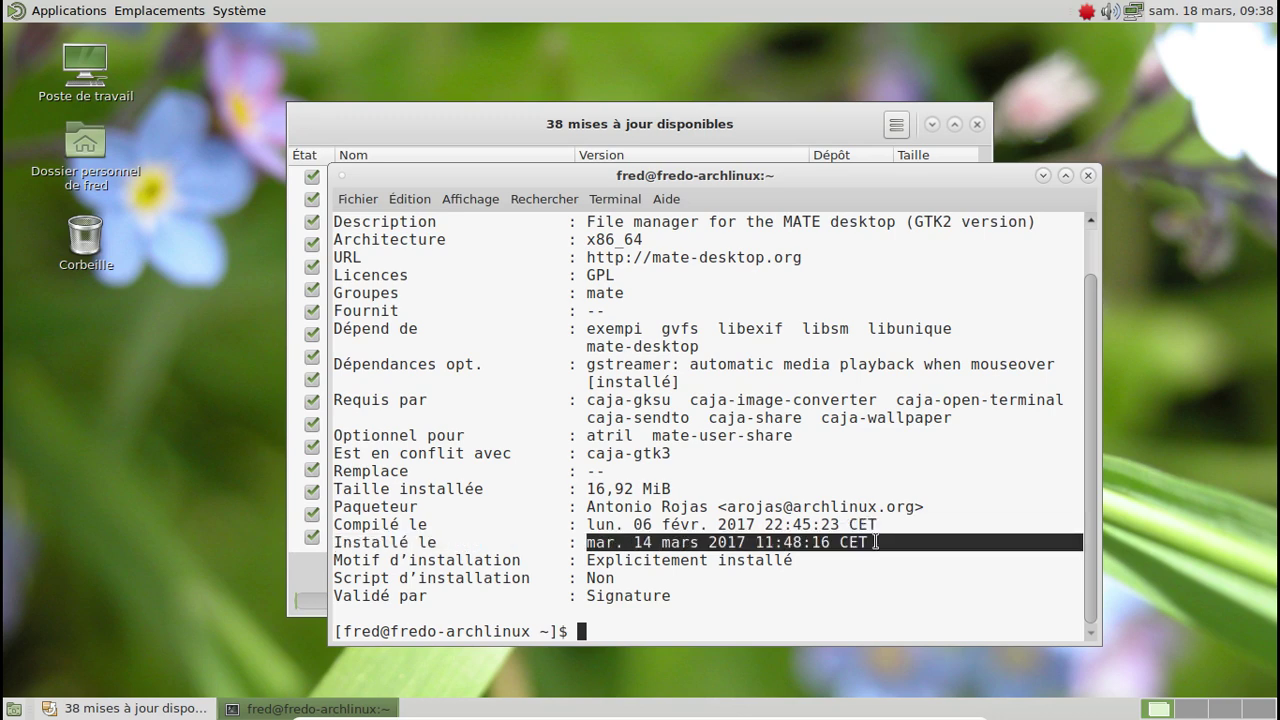
click(1087, 176)
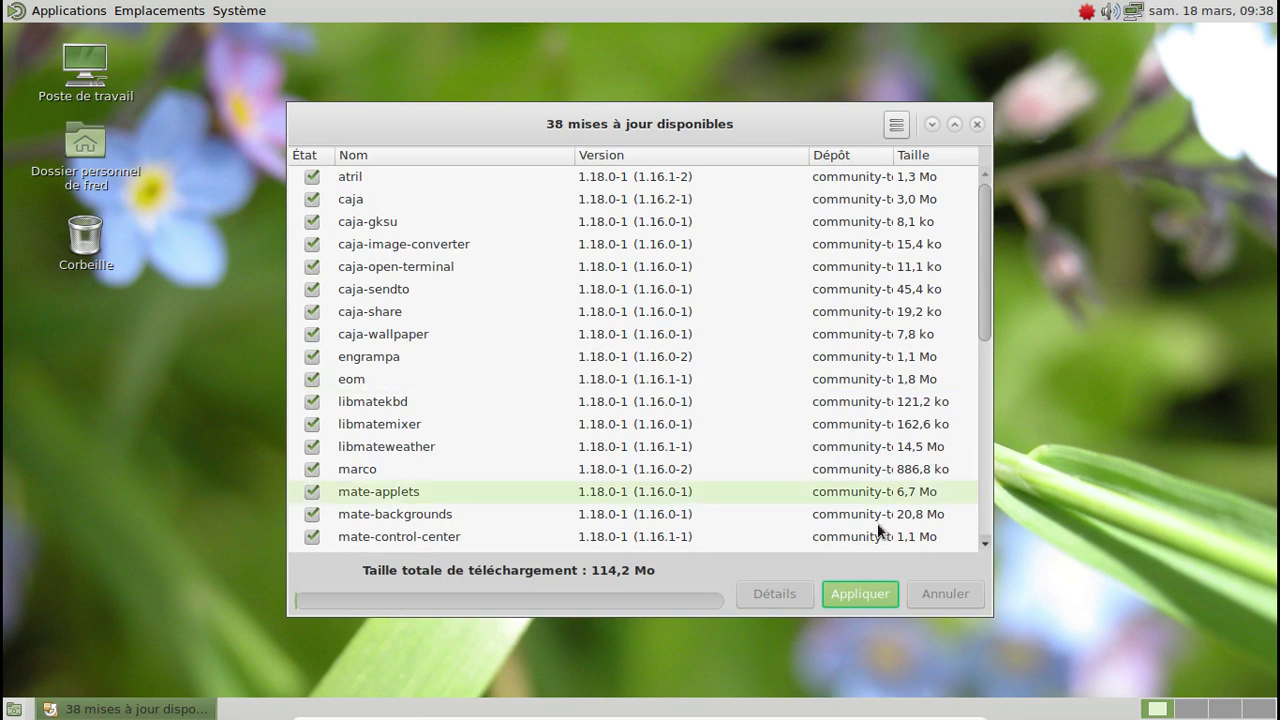
Apply all available updates, validate the transaction summary, authenticate with the root password, and display the detailed progress
click(847, 598)
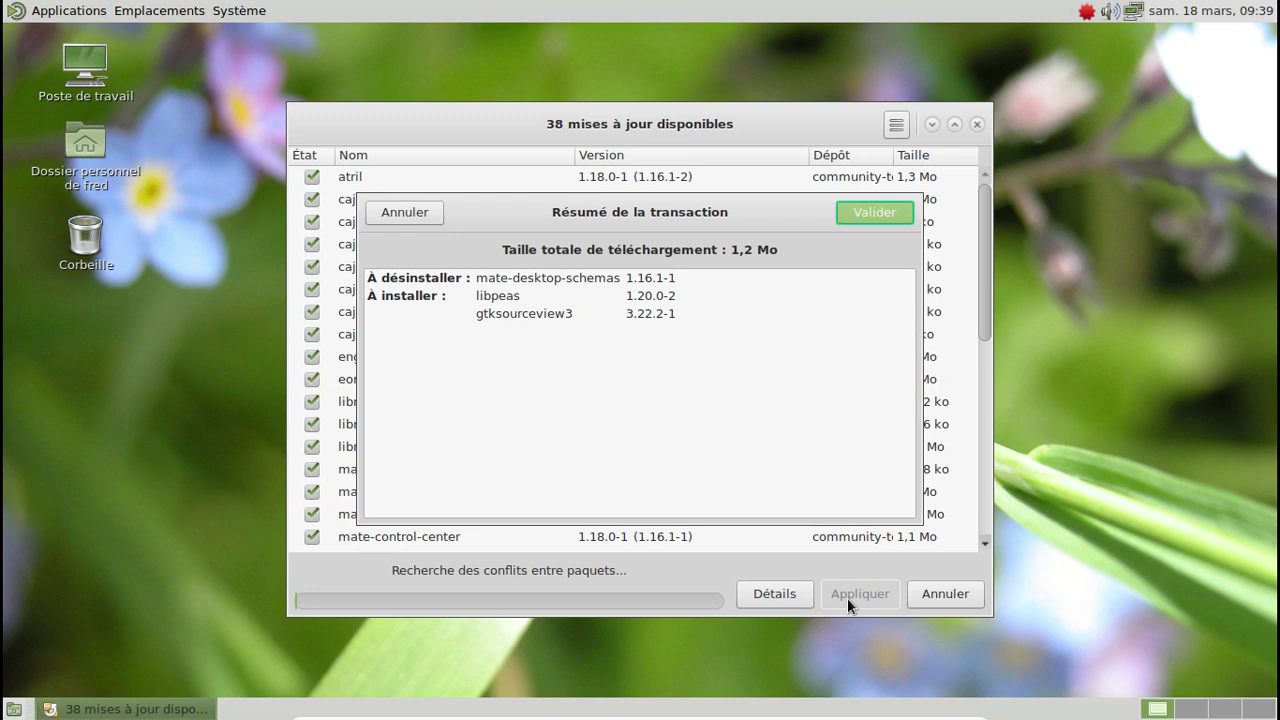
click(856, 212)
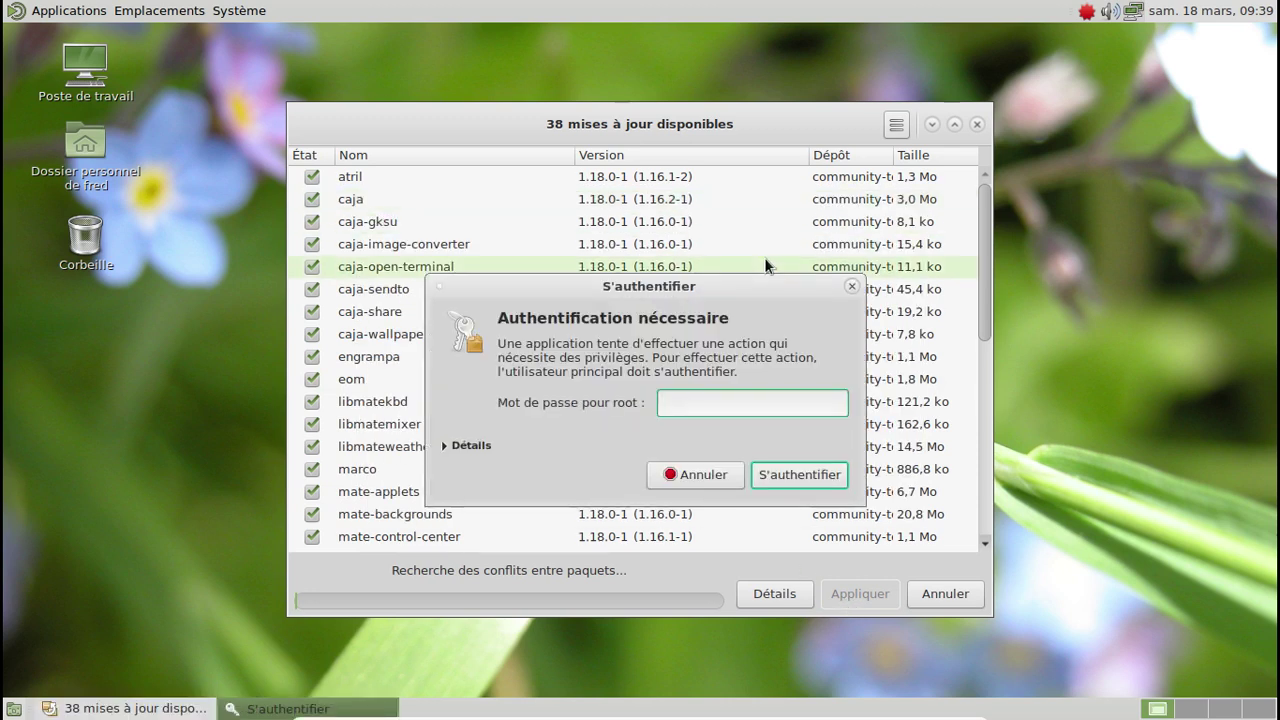
text(••••••••••)
key(Return)
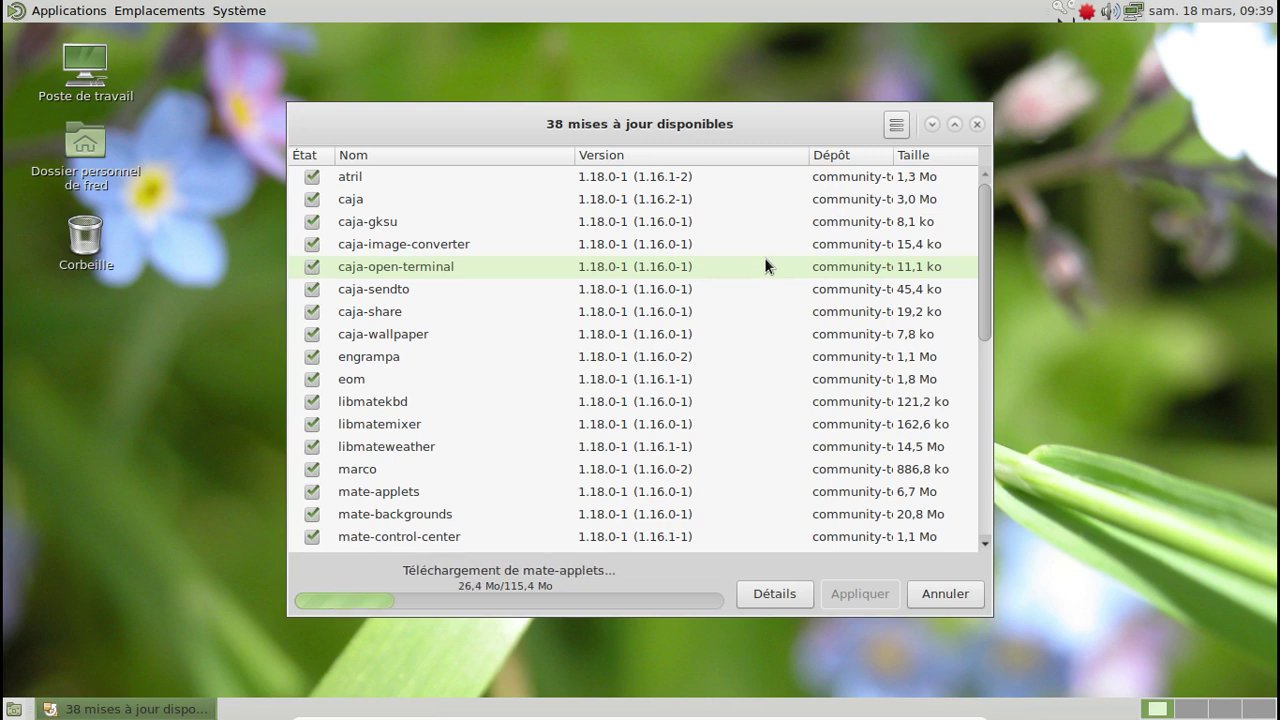
click(753, 596)
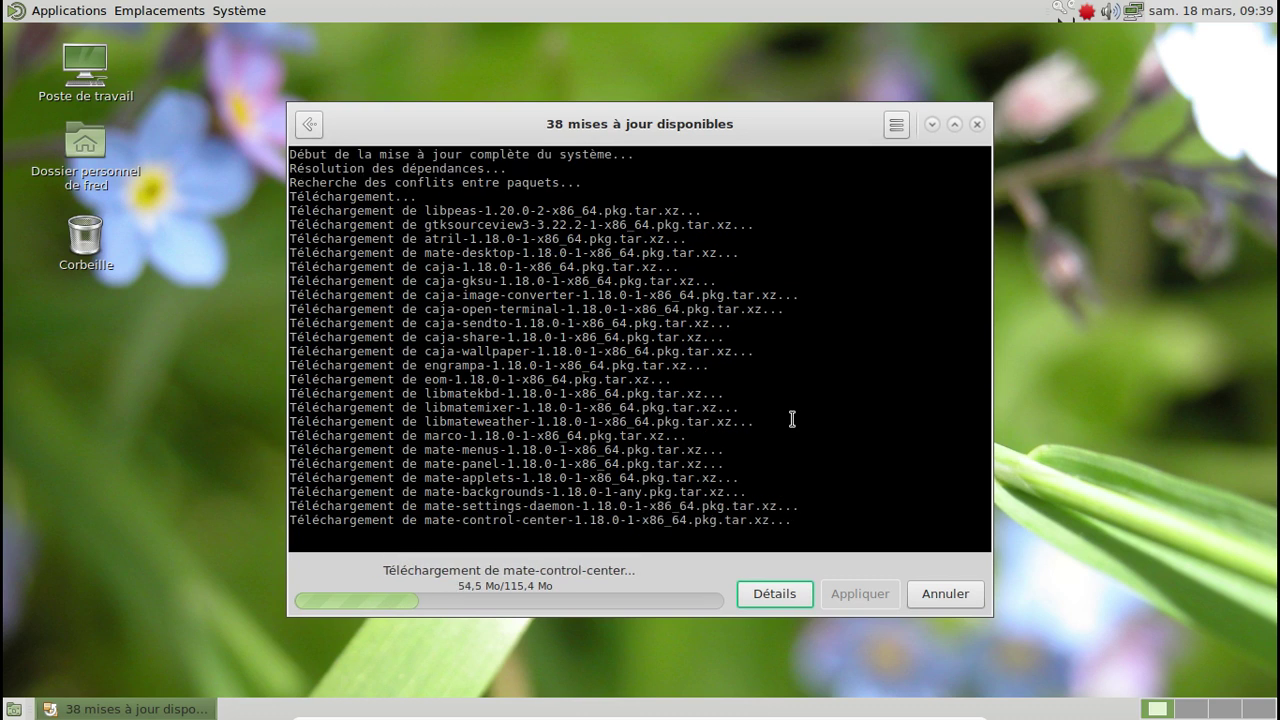
Launch Mozilla Firefox while the updates download, and restore its window to a smaller, unmaximized size
click(66, 12)
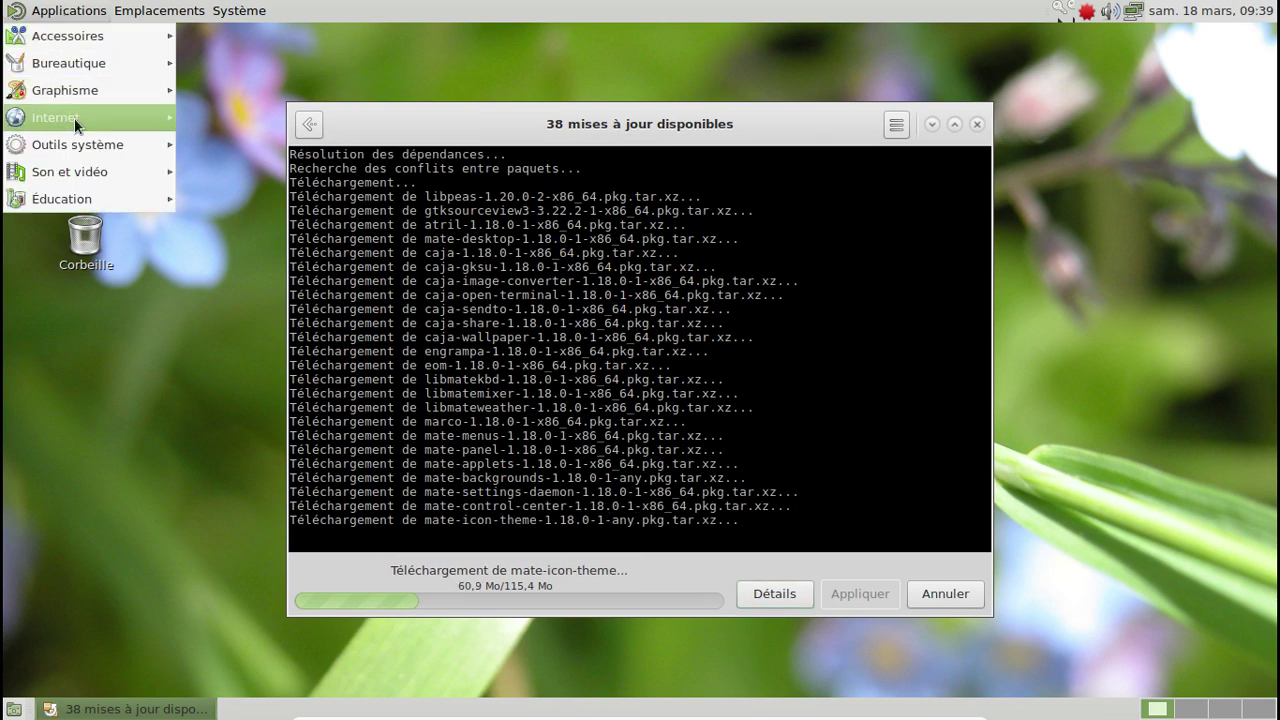
mouse_move(79, 119)
click(262, 168)
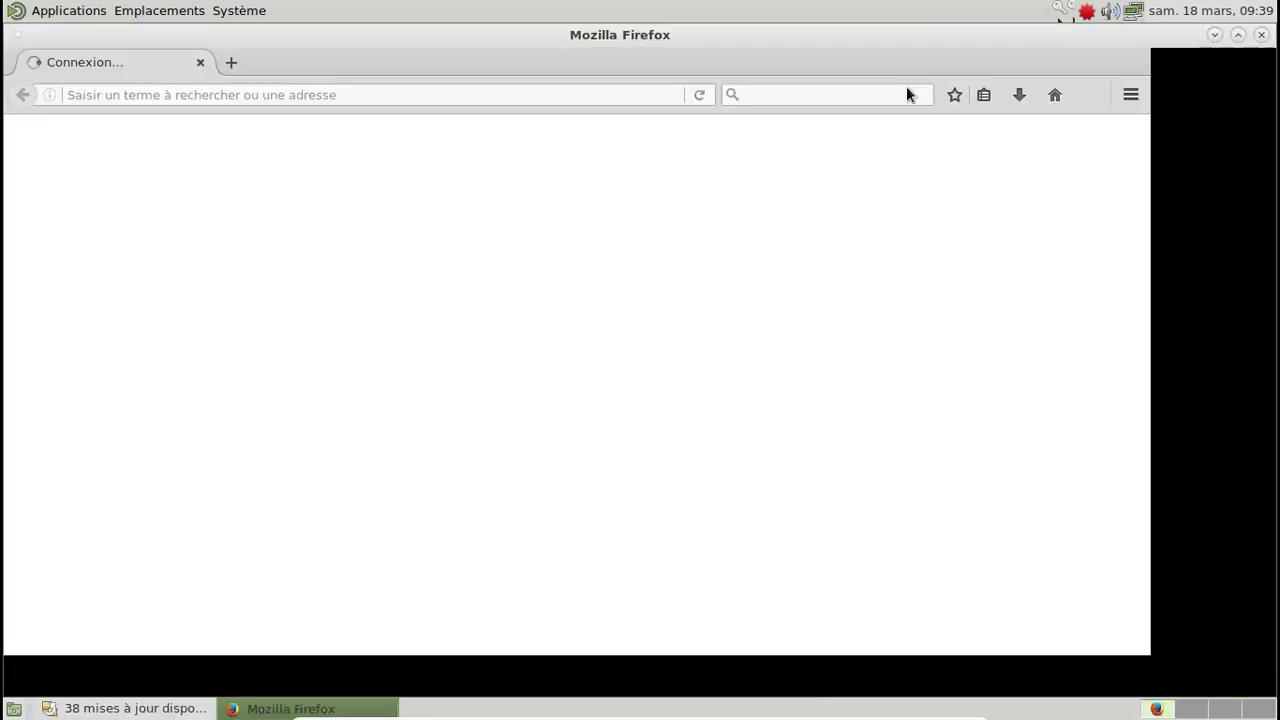
click(1238, 35)
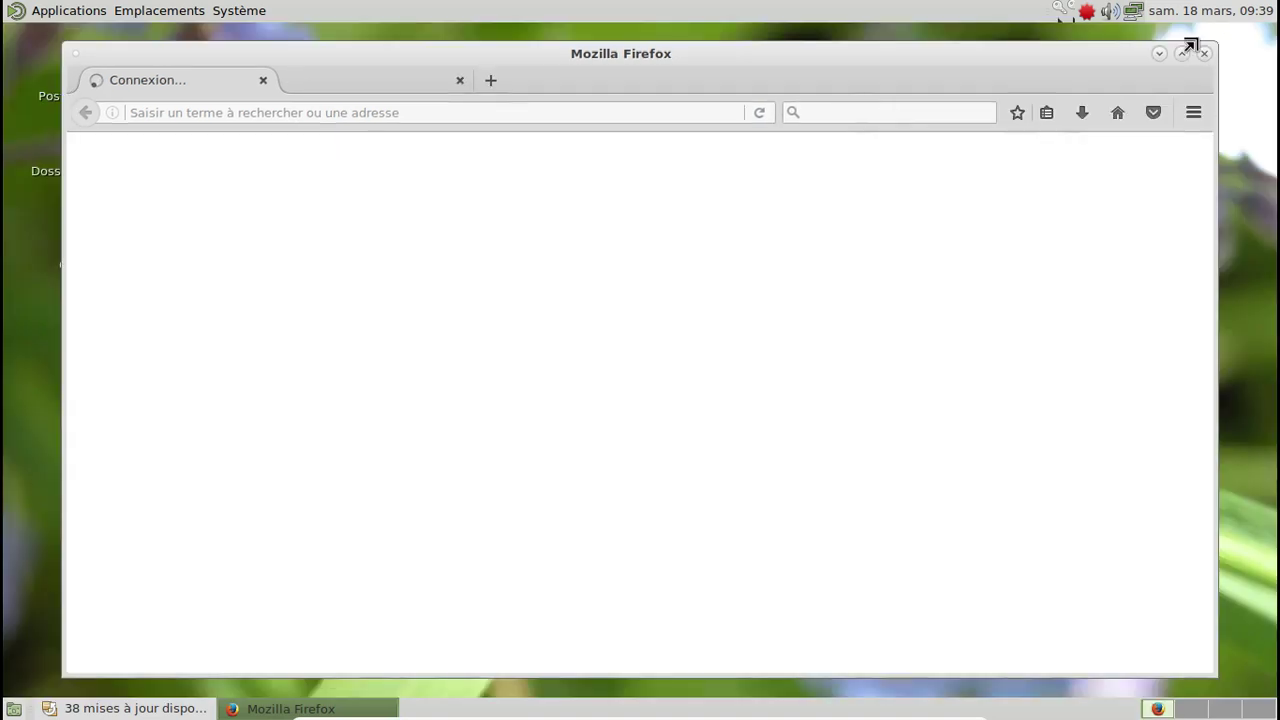
Load mate-desktop.org in the current tab and close the browser's start page tab
click(512, 114)
text(mate-desktop)
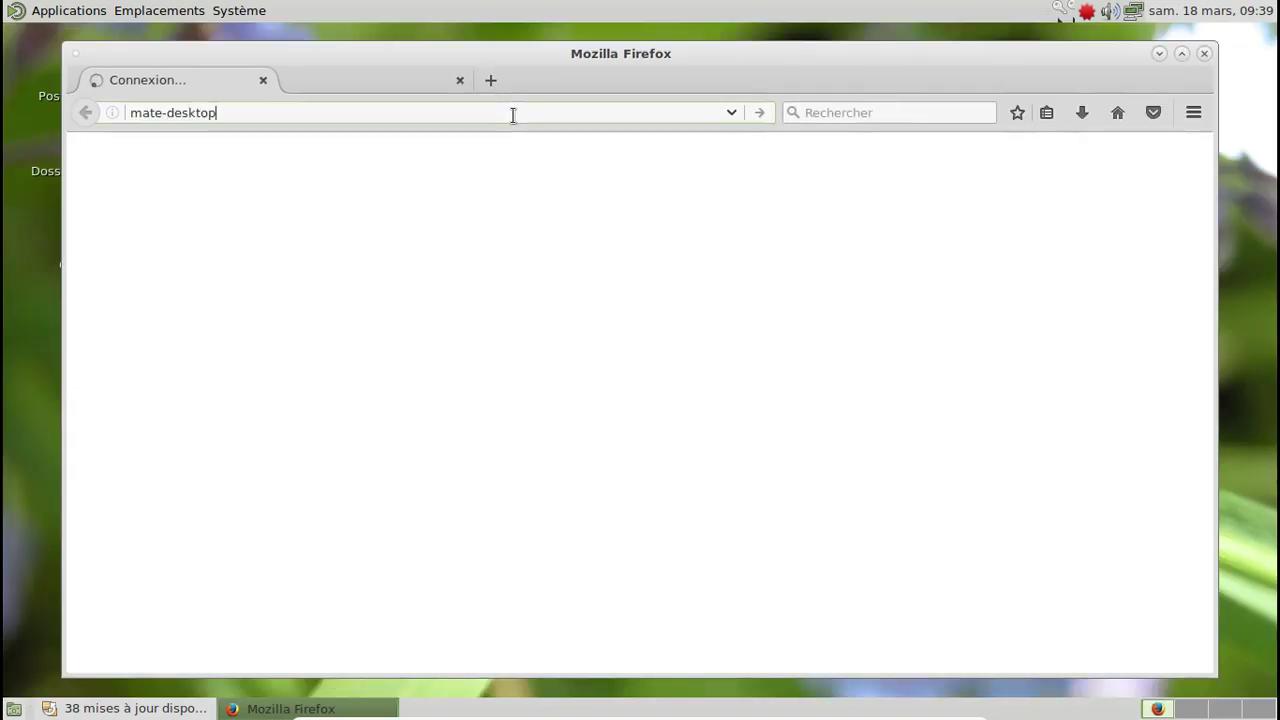
text(.org)
key(Return)
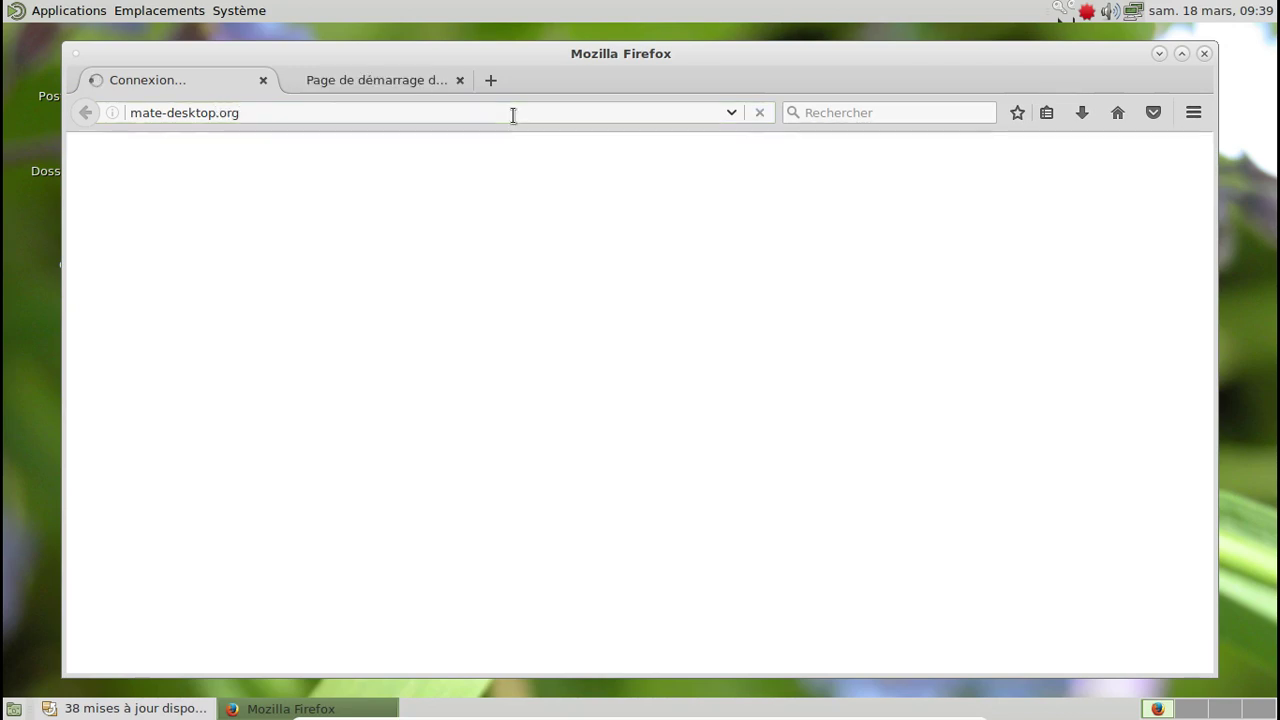
click(459, 80)
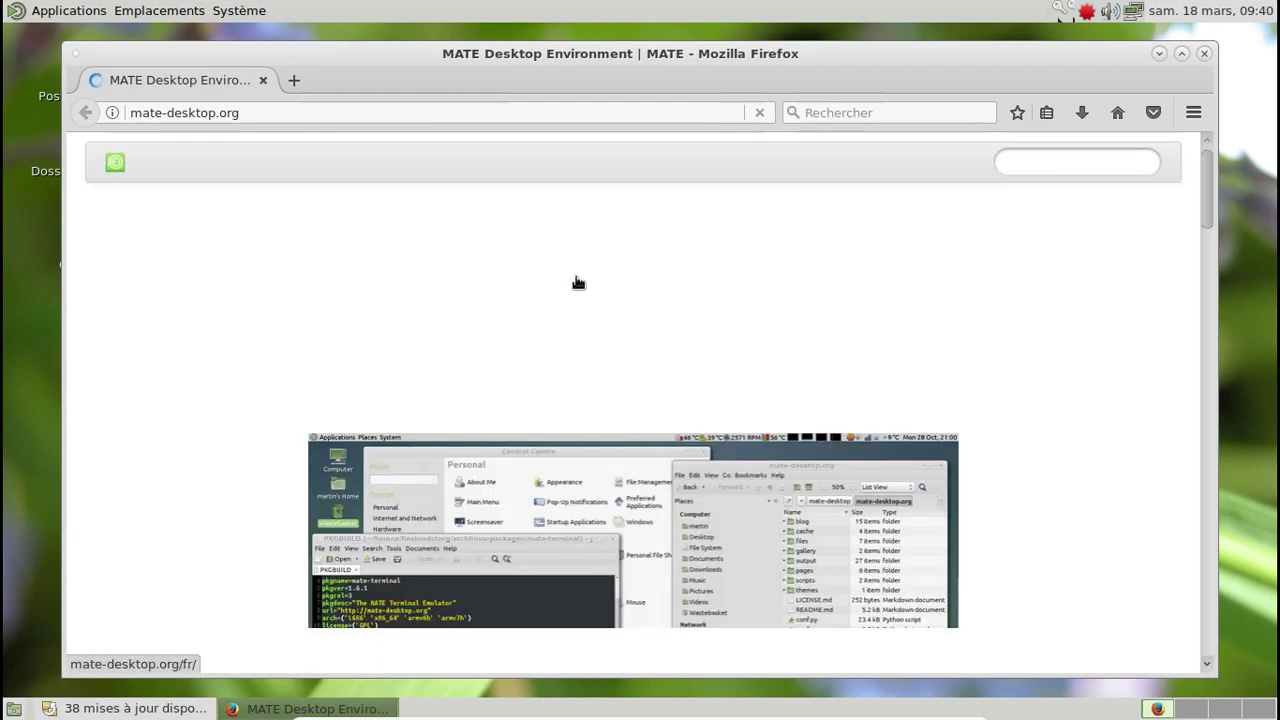
Open the "MATE 1.18 released" news post and view its "What's new in MATE 1.18" section
scroll(1034, 309, down, 6)
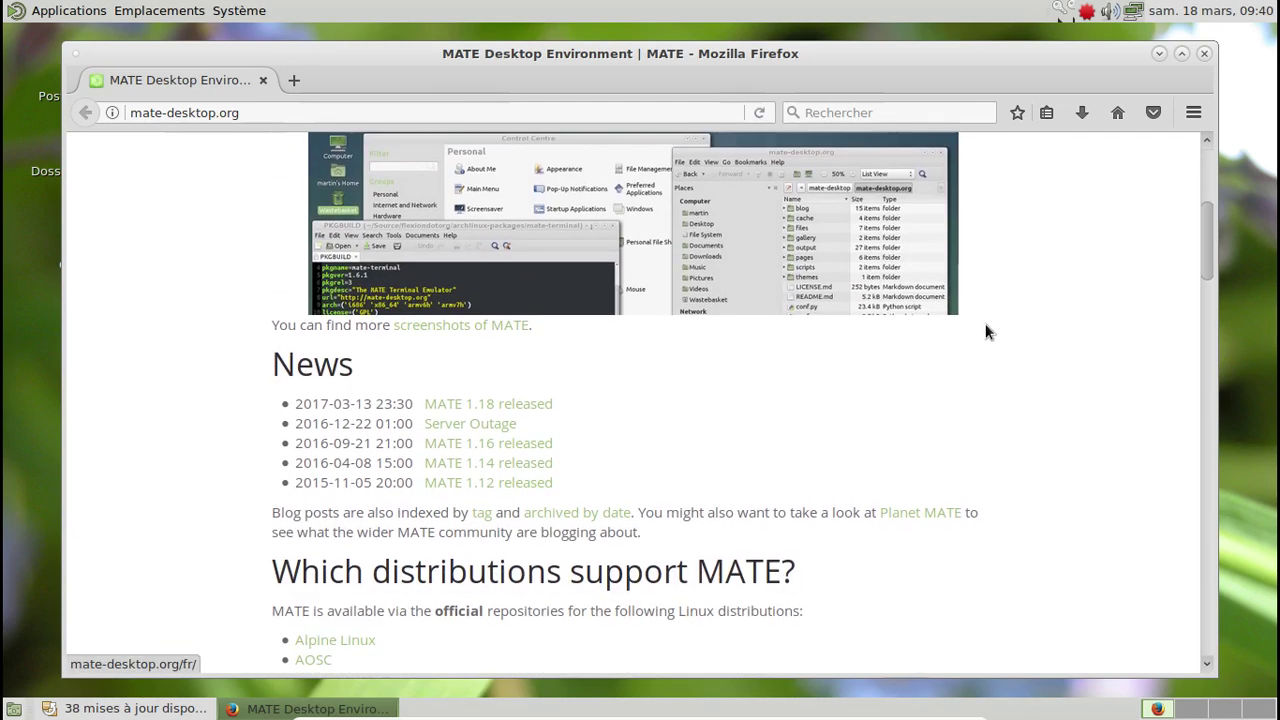
click(529, 399)
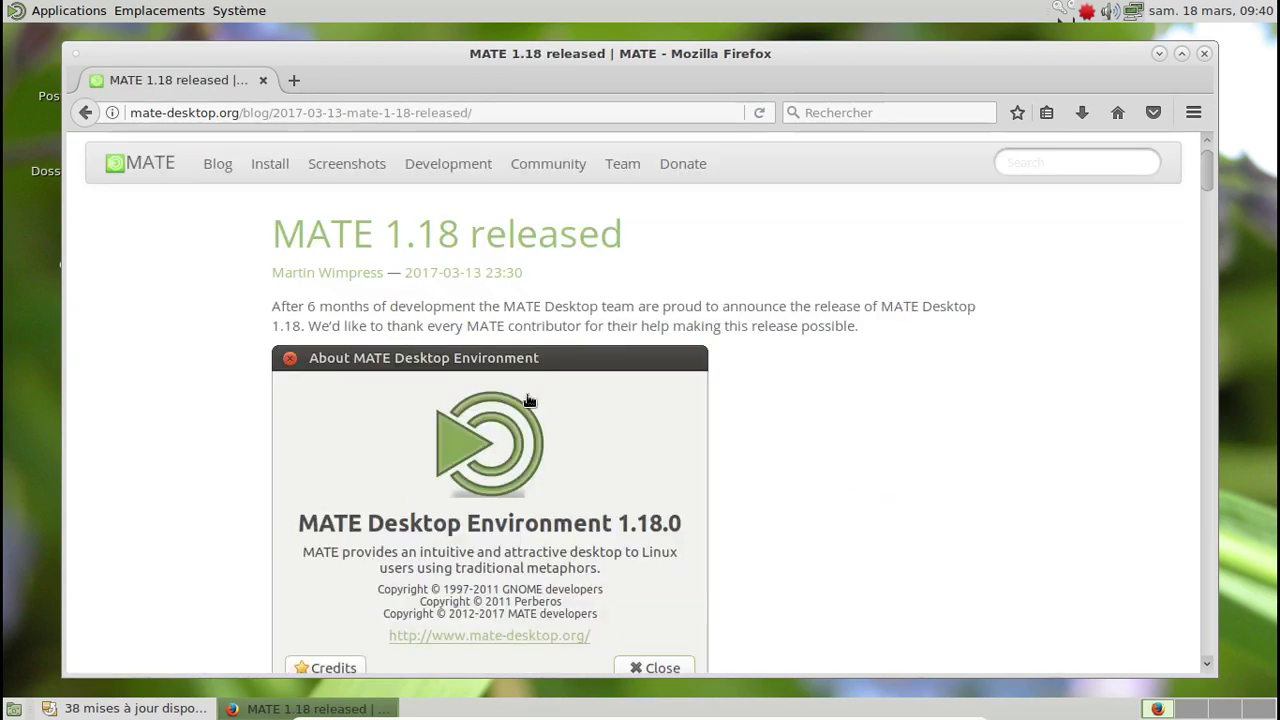
scroll(870, 388, down, 5)
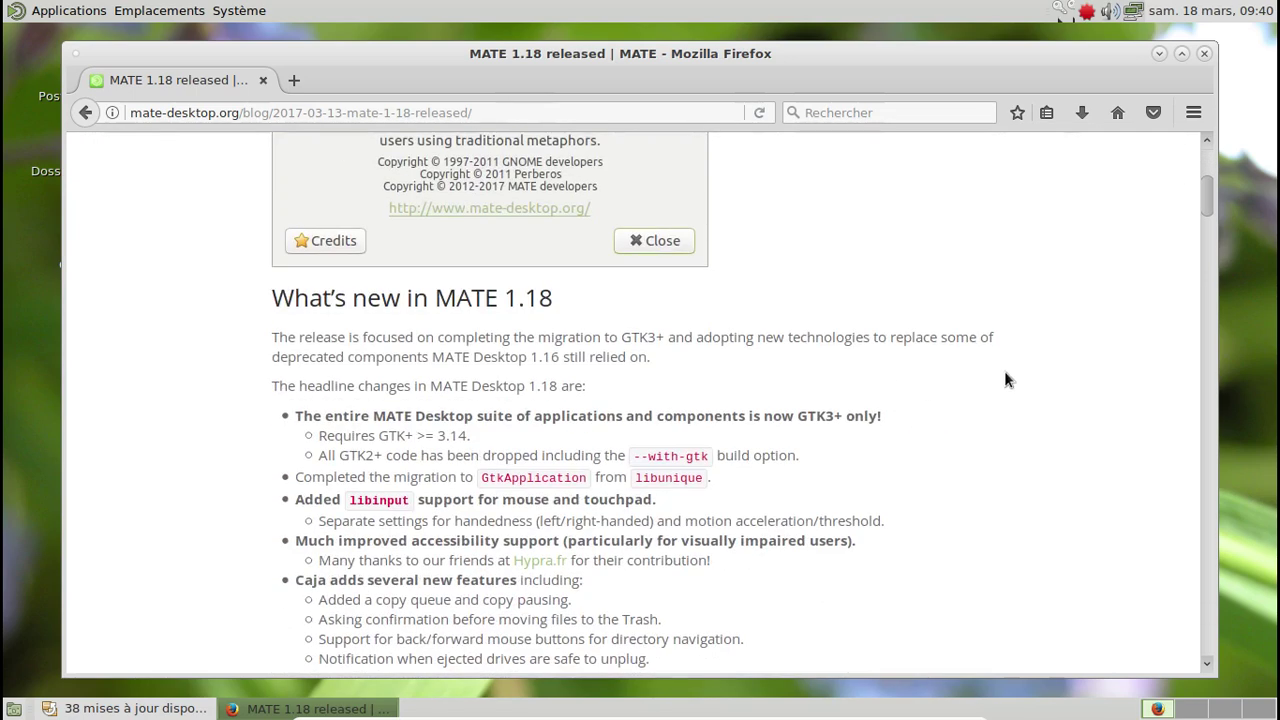
Dismiss the search suggestions prompt under the address bar and close the address history list
right_click(694, 106)
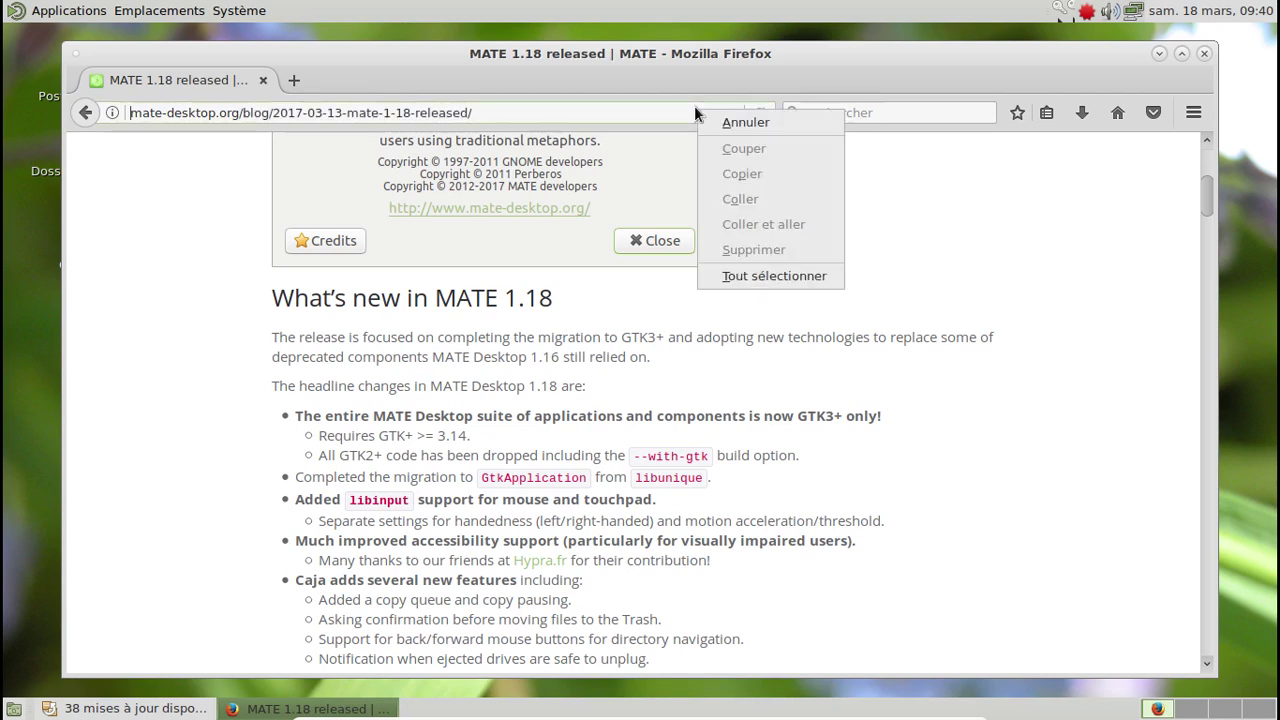
key(Escape)
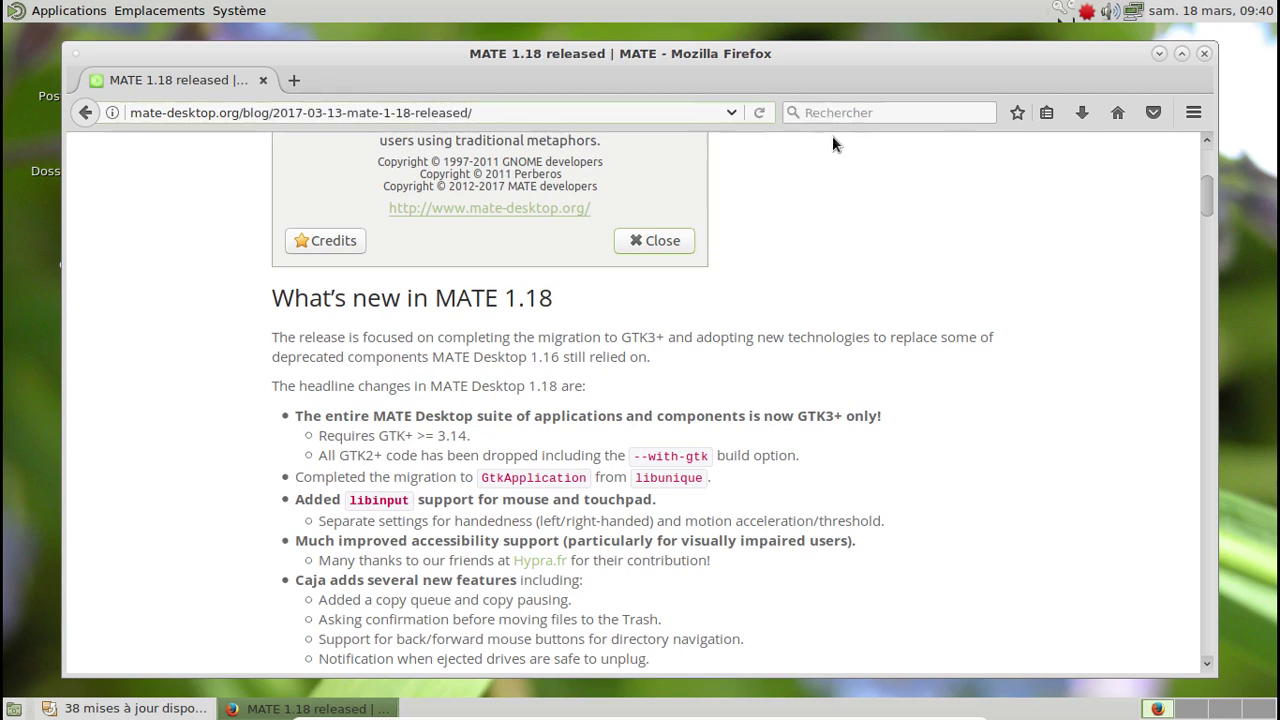
click(735, 112)
click(1203, 145)
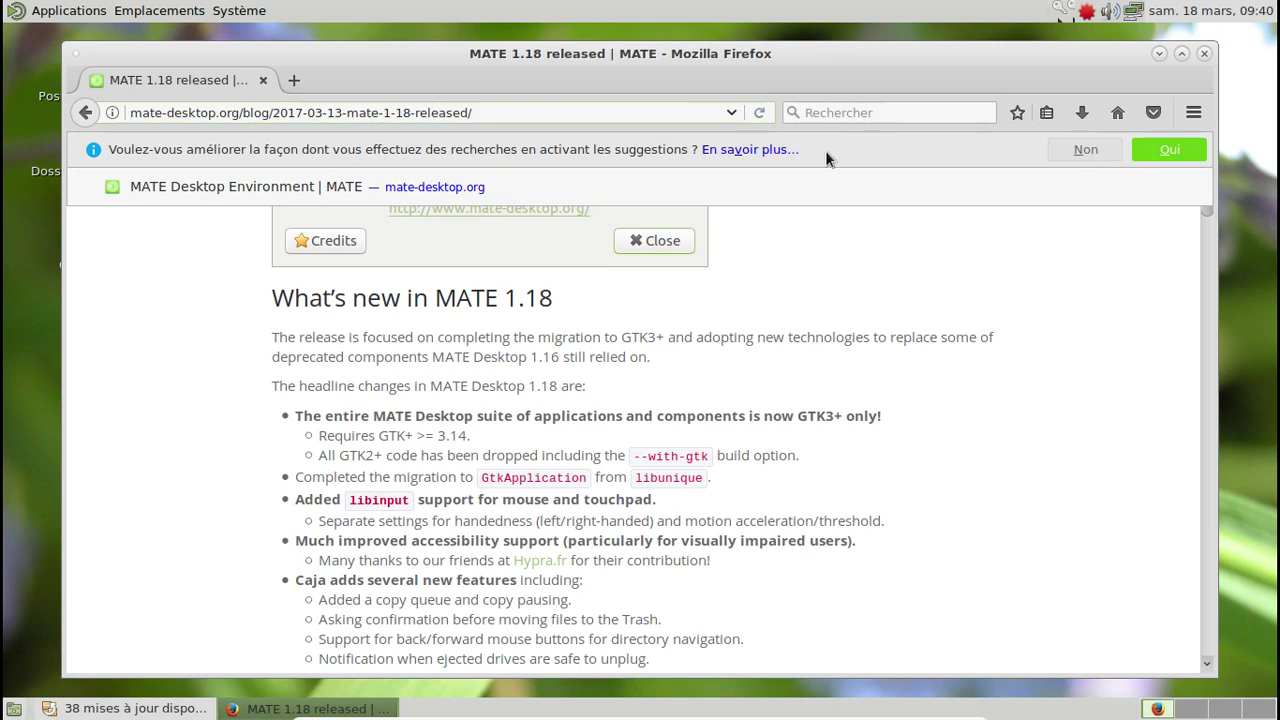
click(731, 113)
click(731, 113)
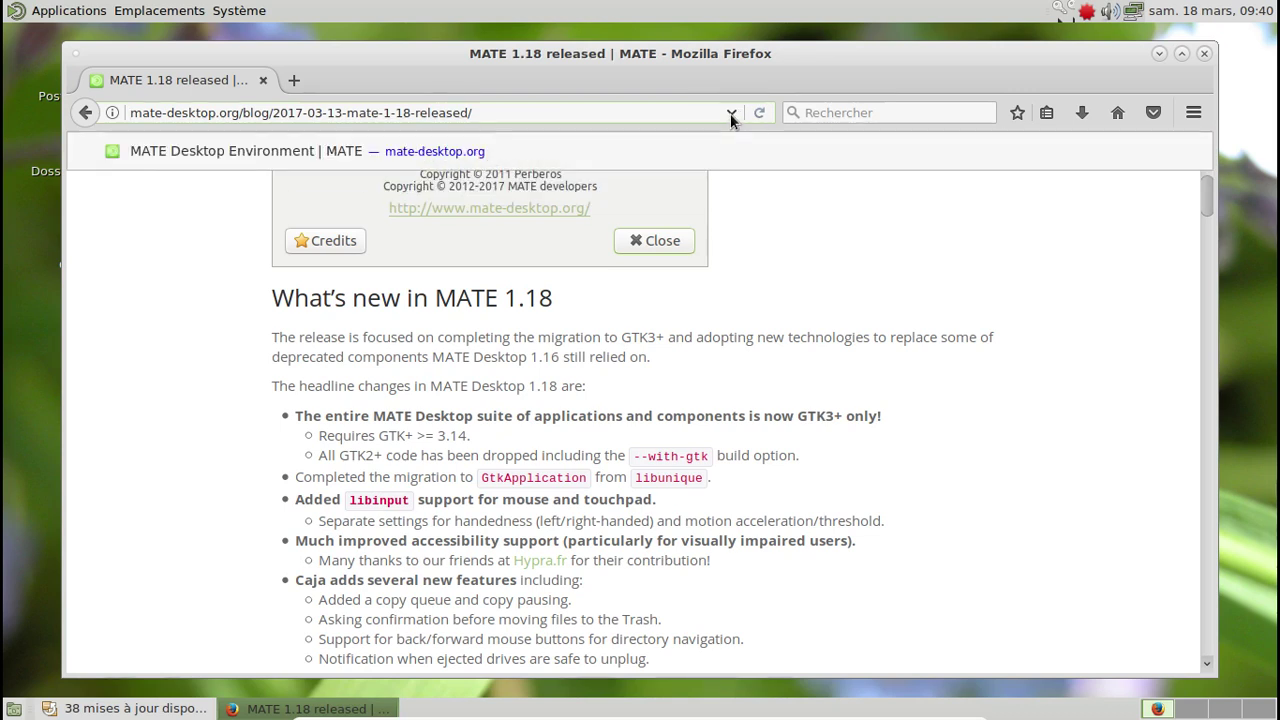
click(731, 113)
click(785, 187)
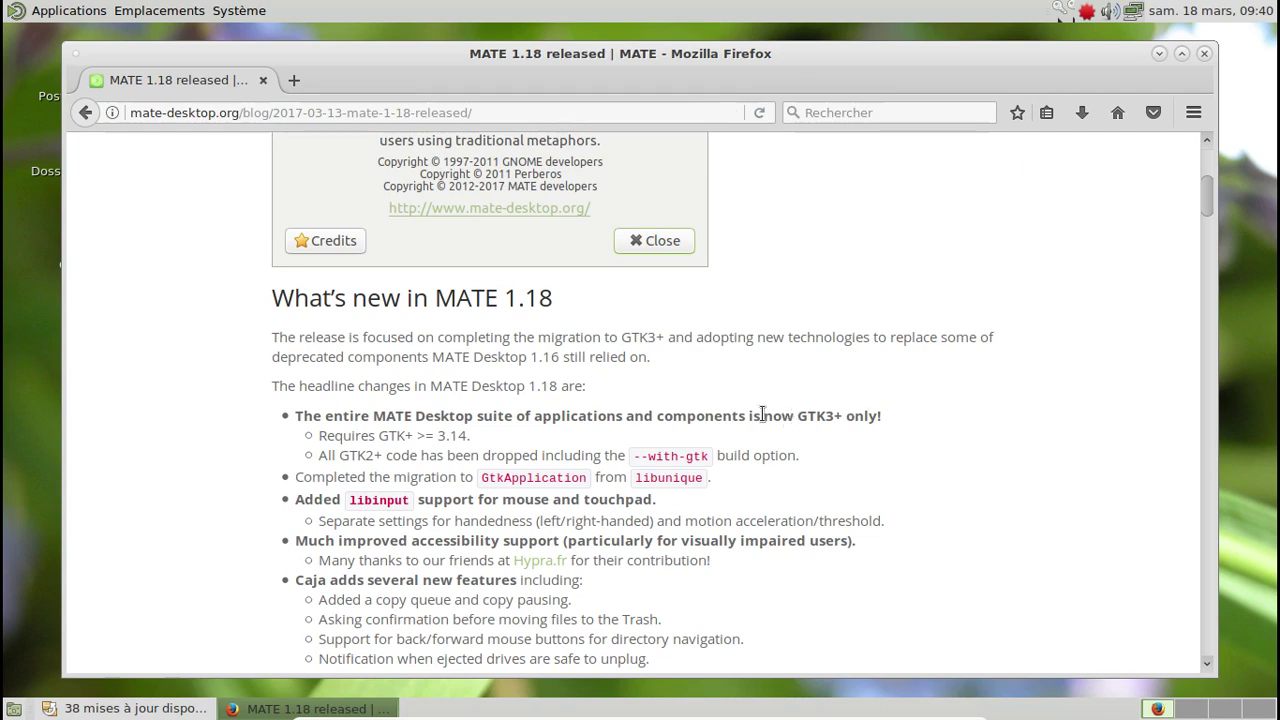
Highlight the headline change about the suite being GTK3+ only, magnify the page to 170 %, and restore the default zoom
drag(297, 411, 888, 418)
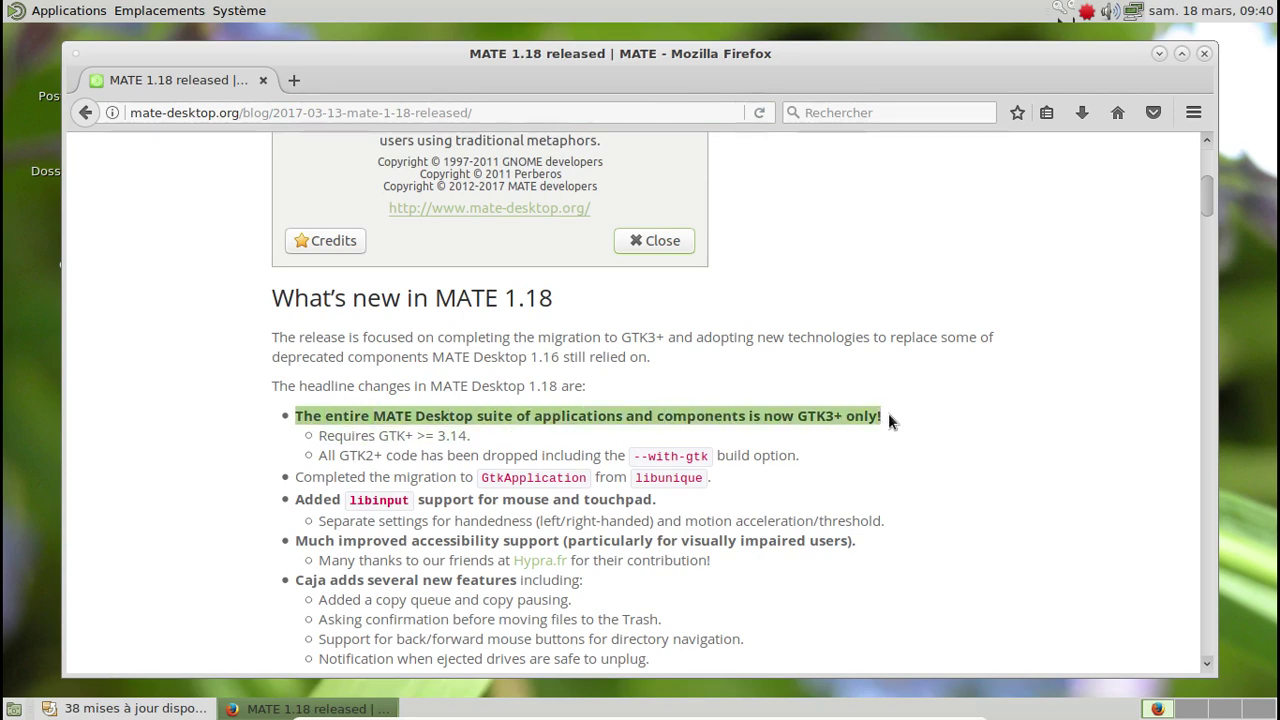
key(ctrl+plus)
key(ctrl+plus)
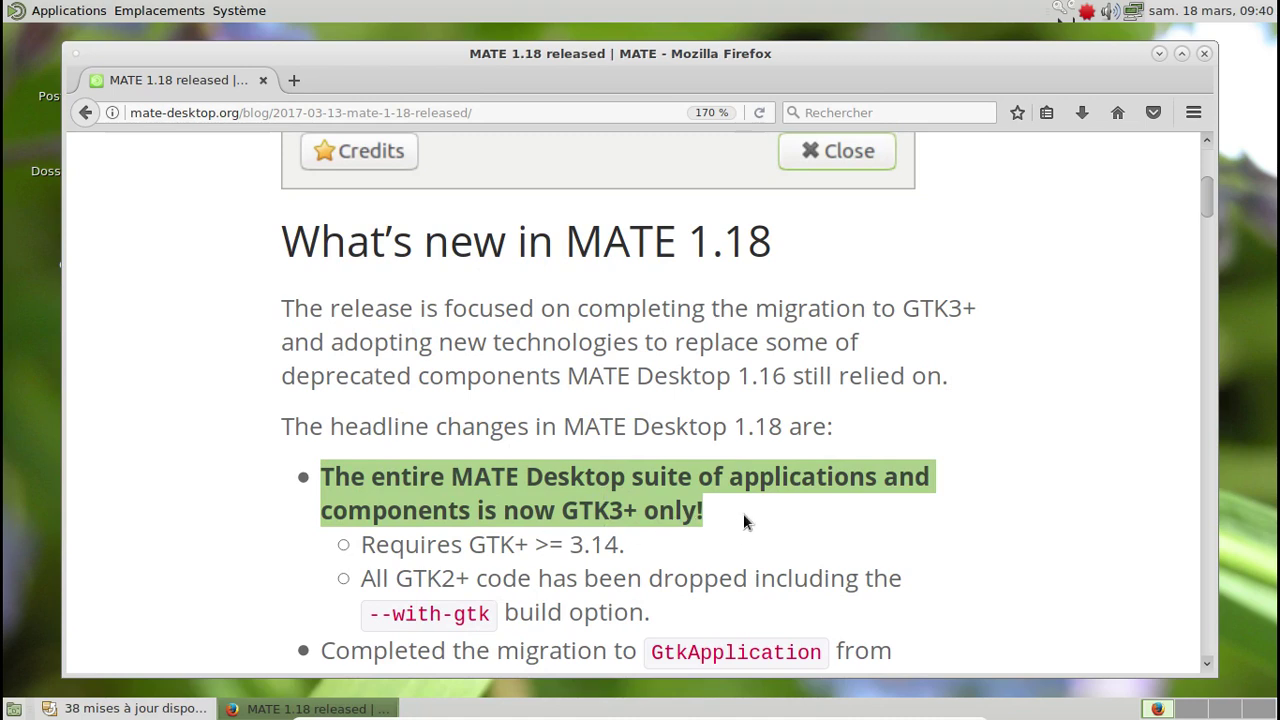
key(ctrl+0)
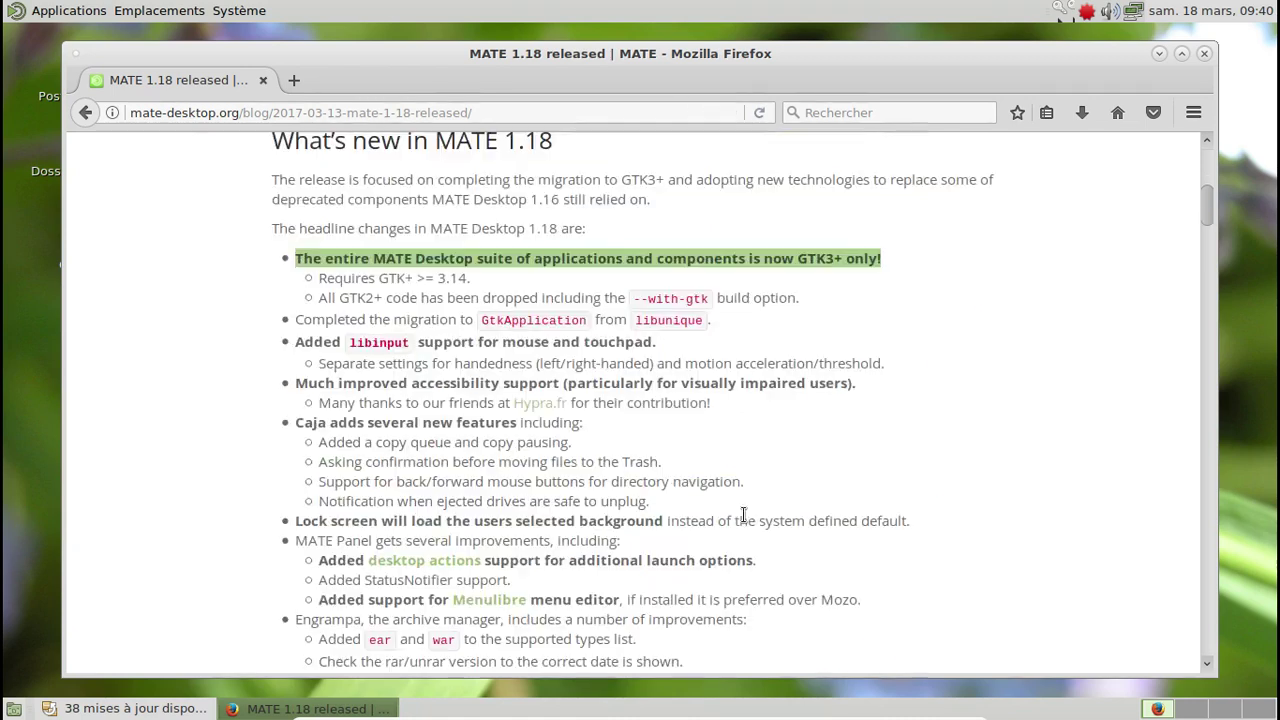
Close Firefox and the finished system update window
click(1203, 54)
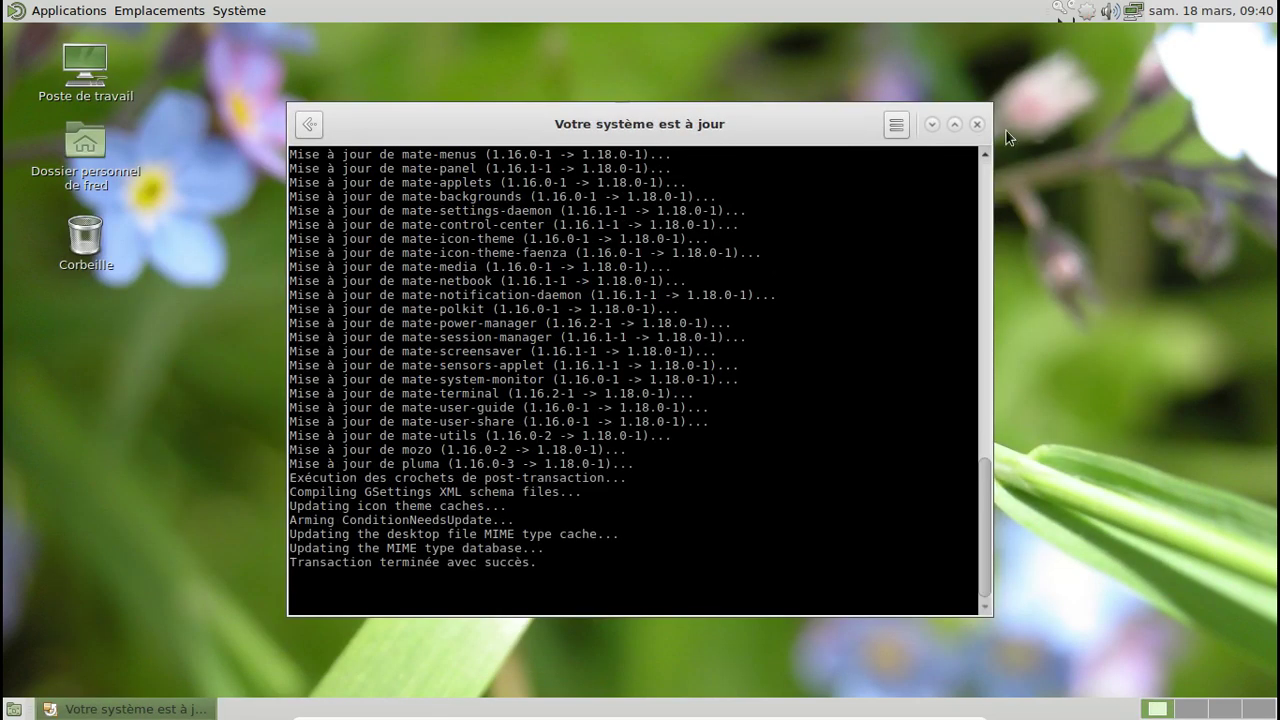
click(978, 125)
Log out of the MATE session and log back in with the account password
click(240, 11)
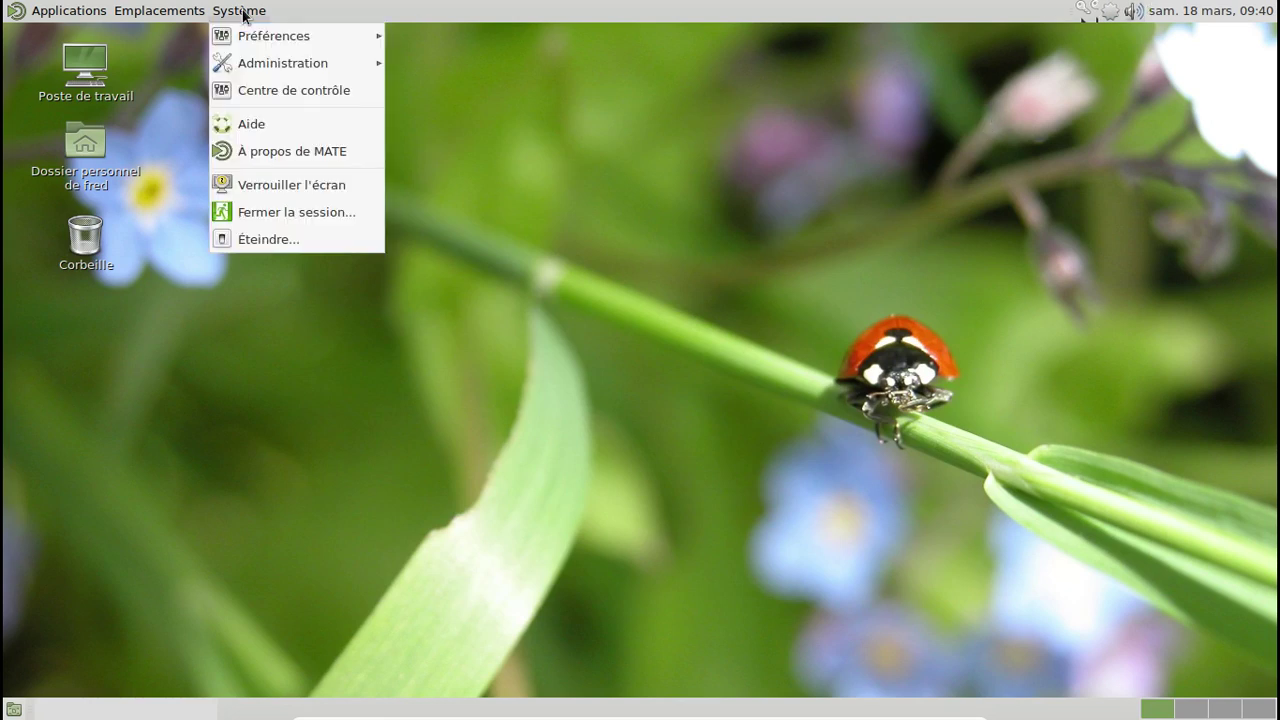
click(288, 206)
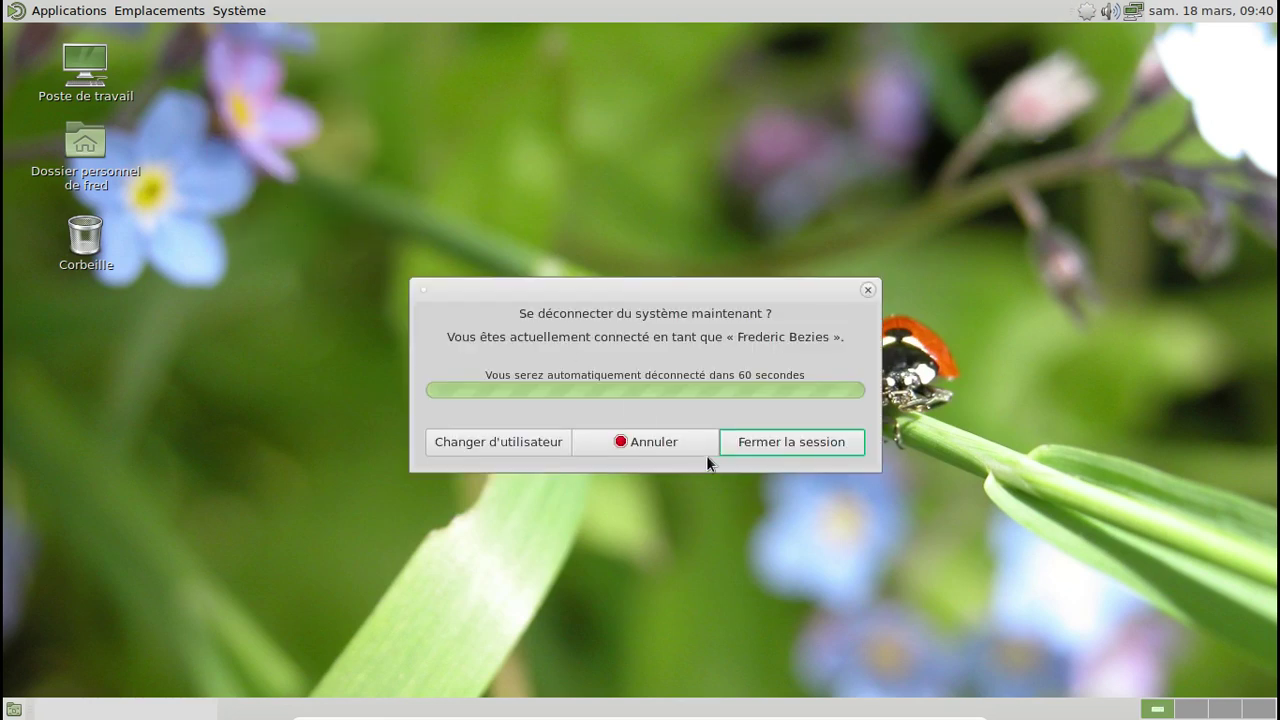
click(742, 442)
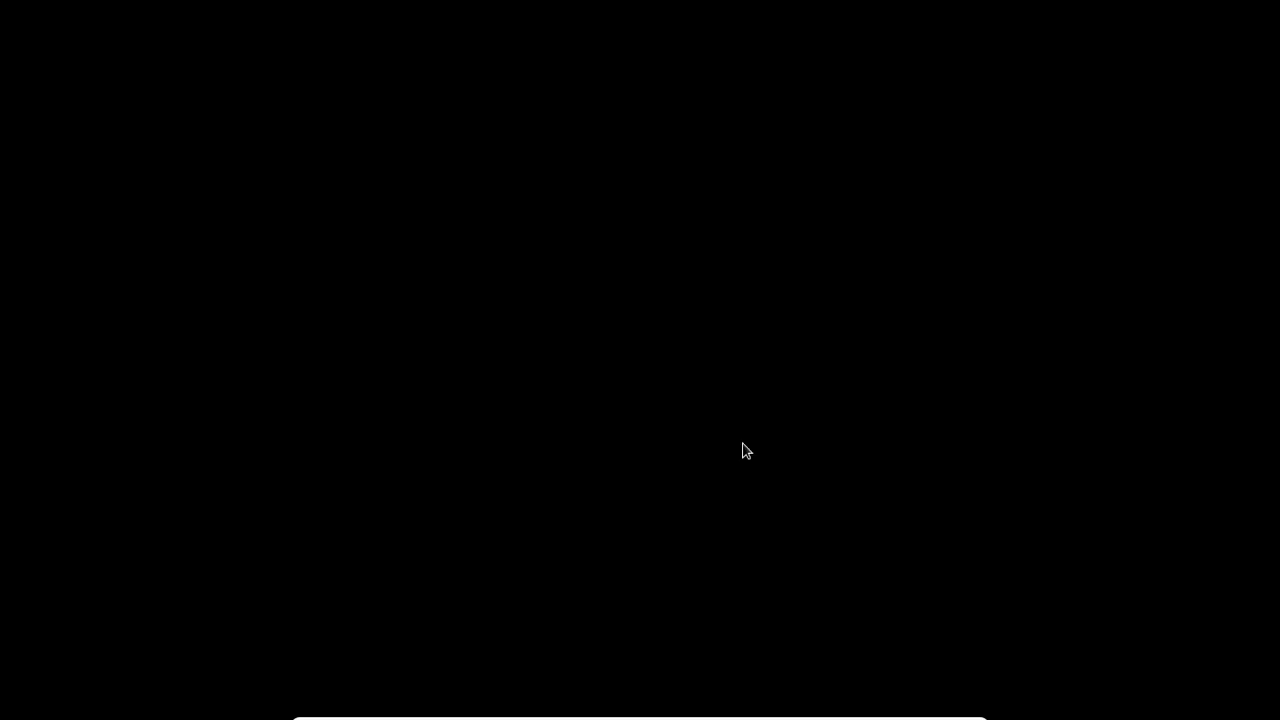
text(*****)
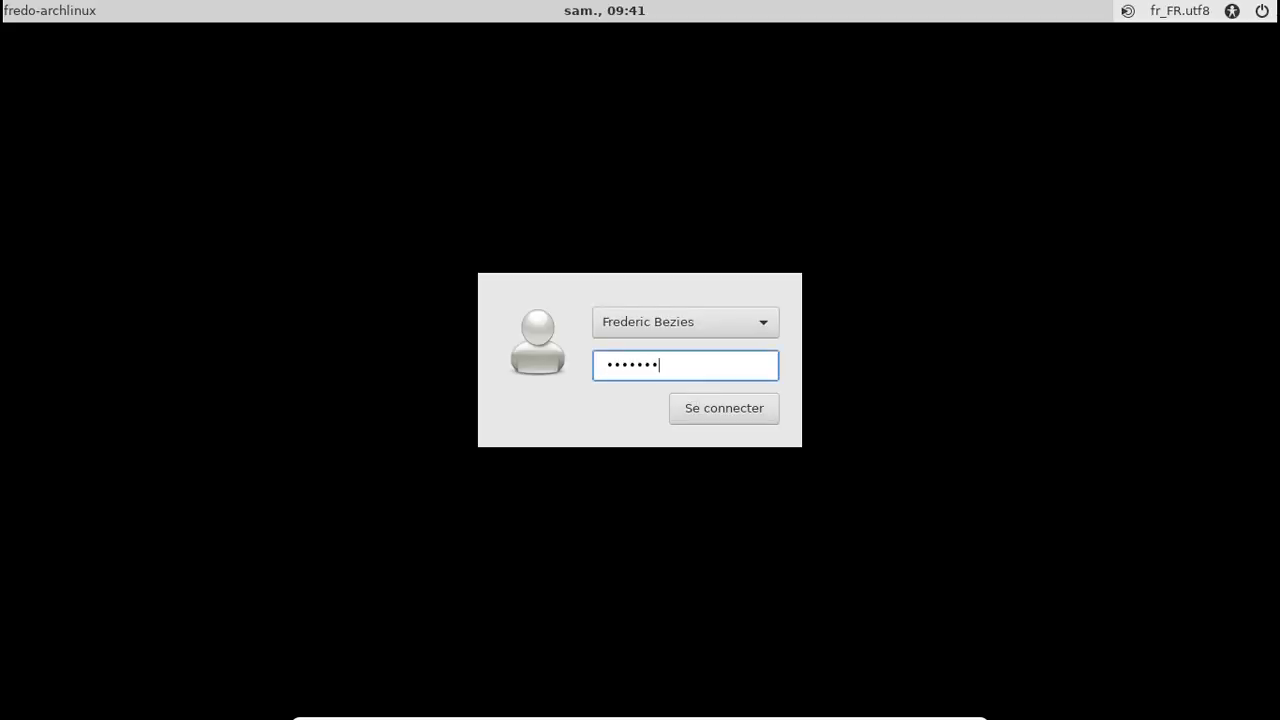
key(Return)
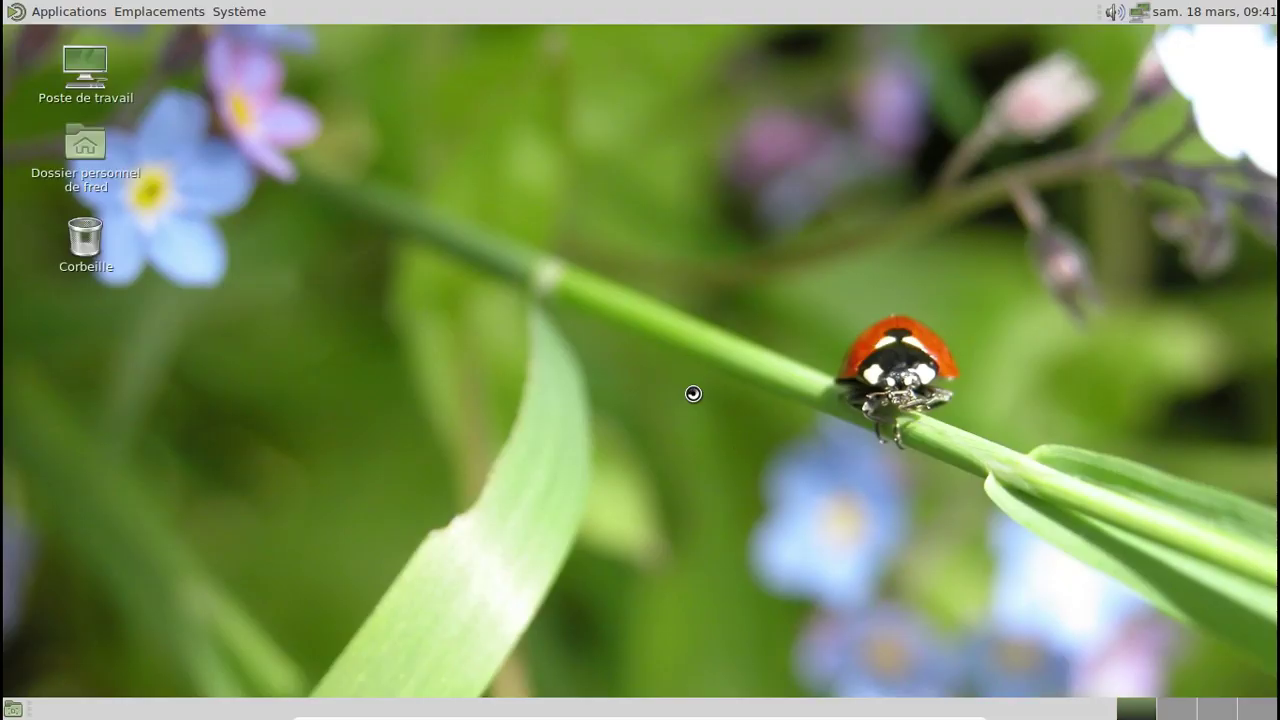
Check the installed desktop version in the About MATE dialog and close it
click(250, 12)
click(284, 150)
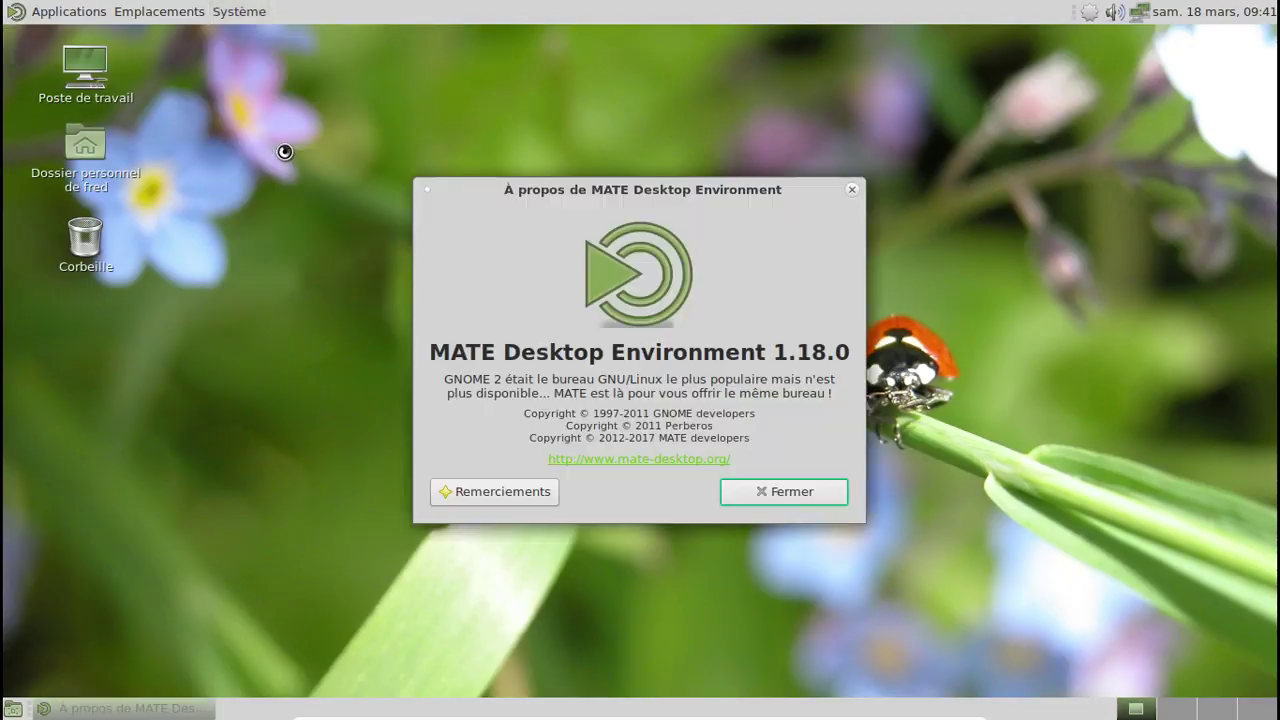
click(838, 486)
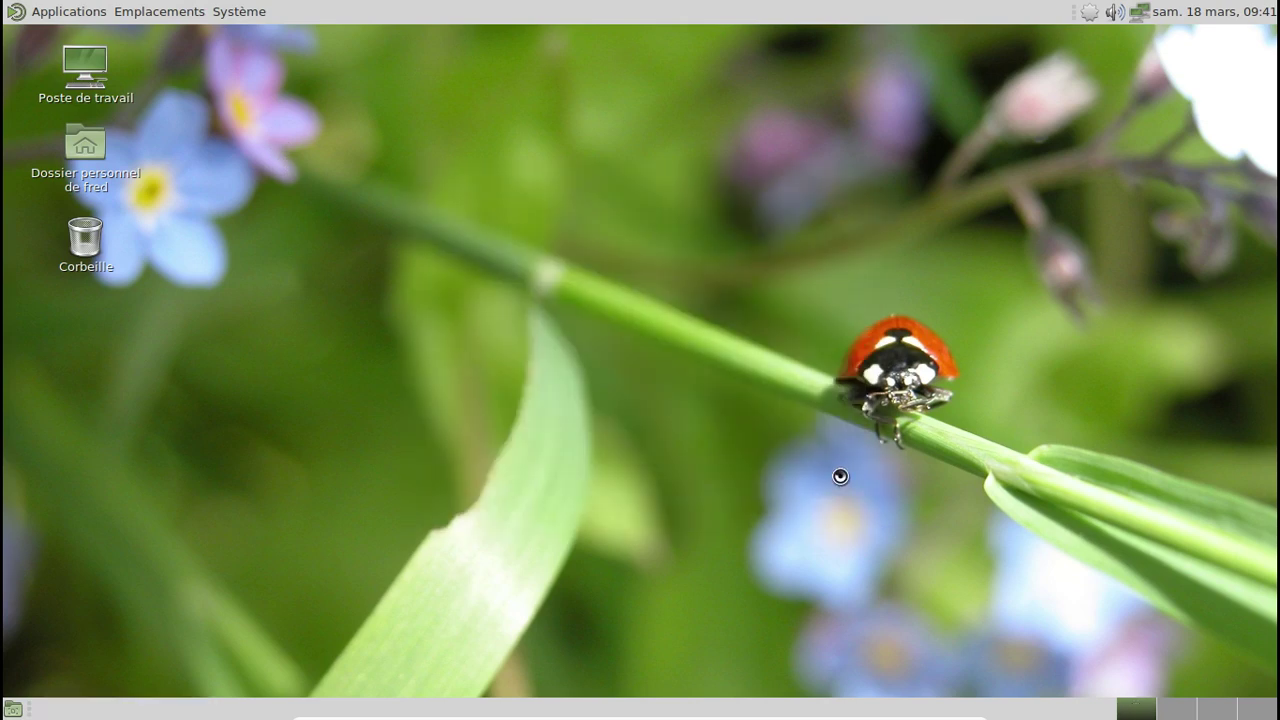
Open the package manager from the update notifier and list the packages of the mate-gtk3 group
right_click(1090, 12)
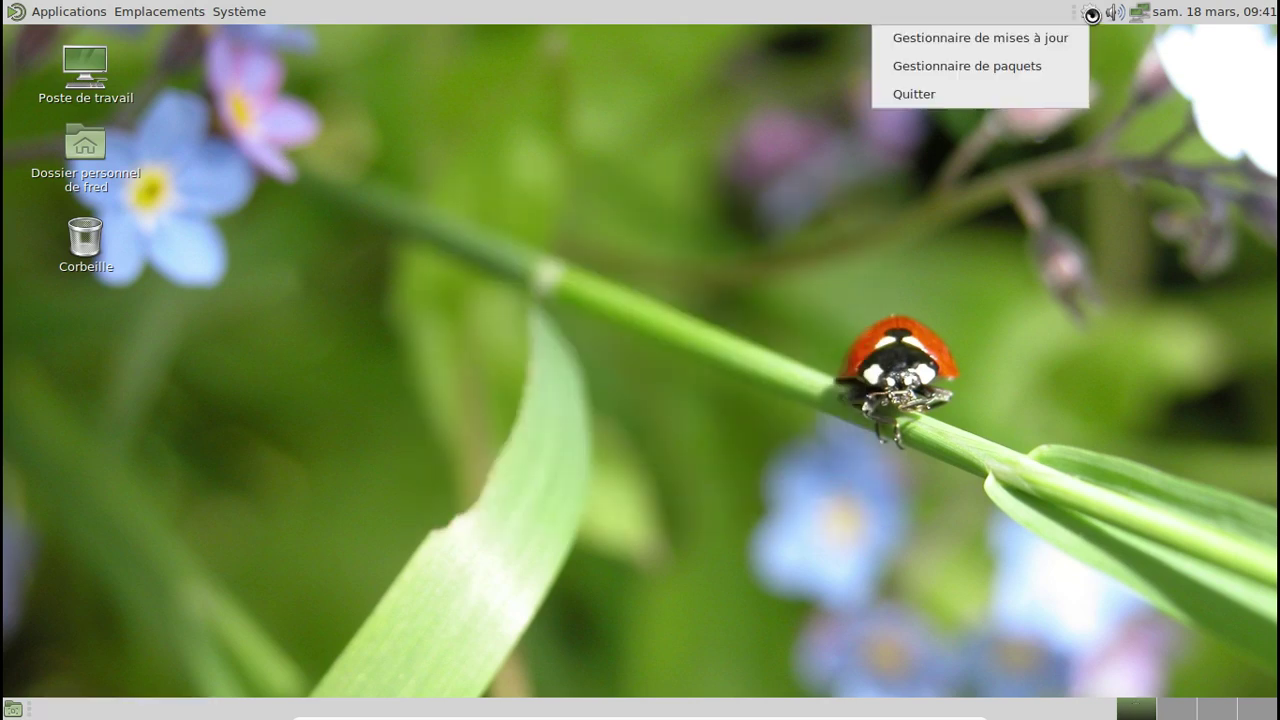
click(1012, 62)
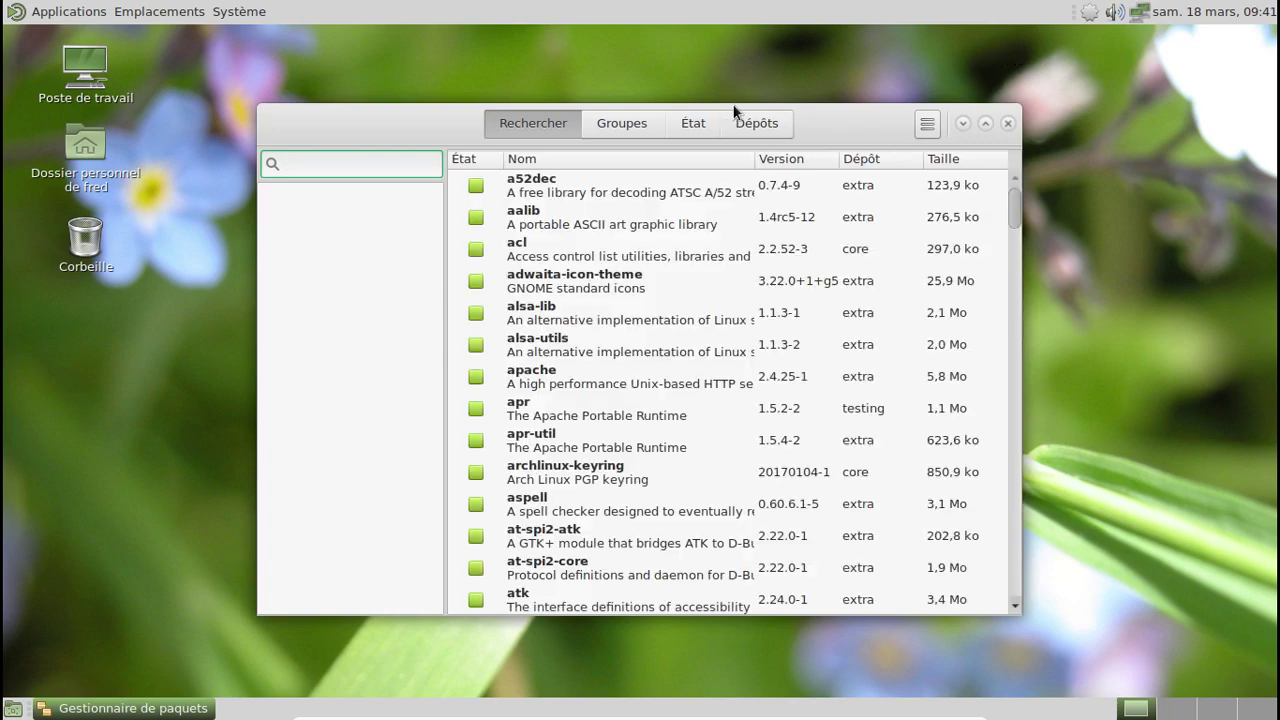
click(693, 122)
click(617, 122)
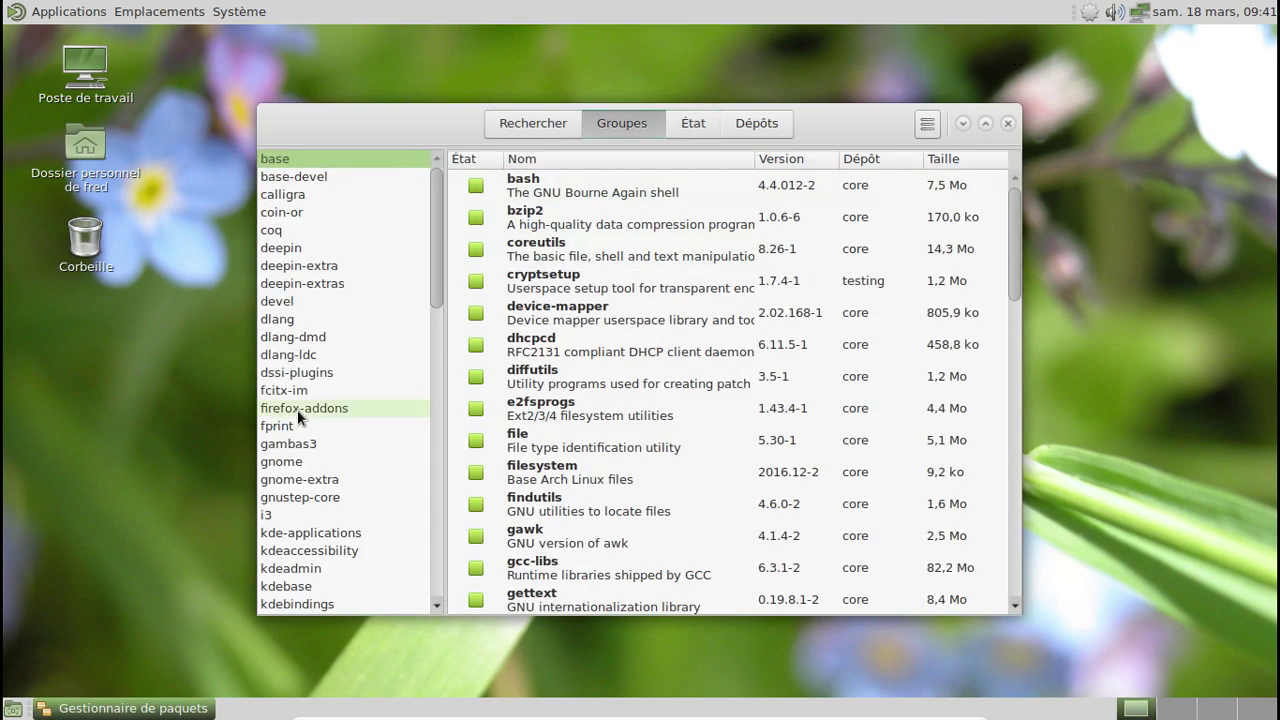
scroll(298, 409, down, 15)
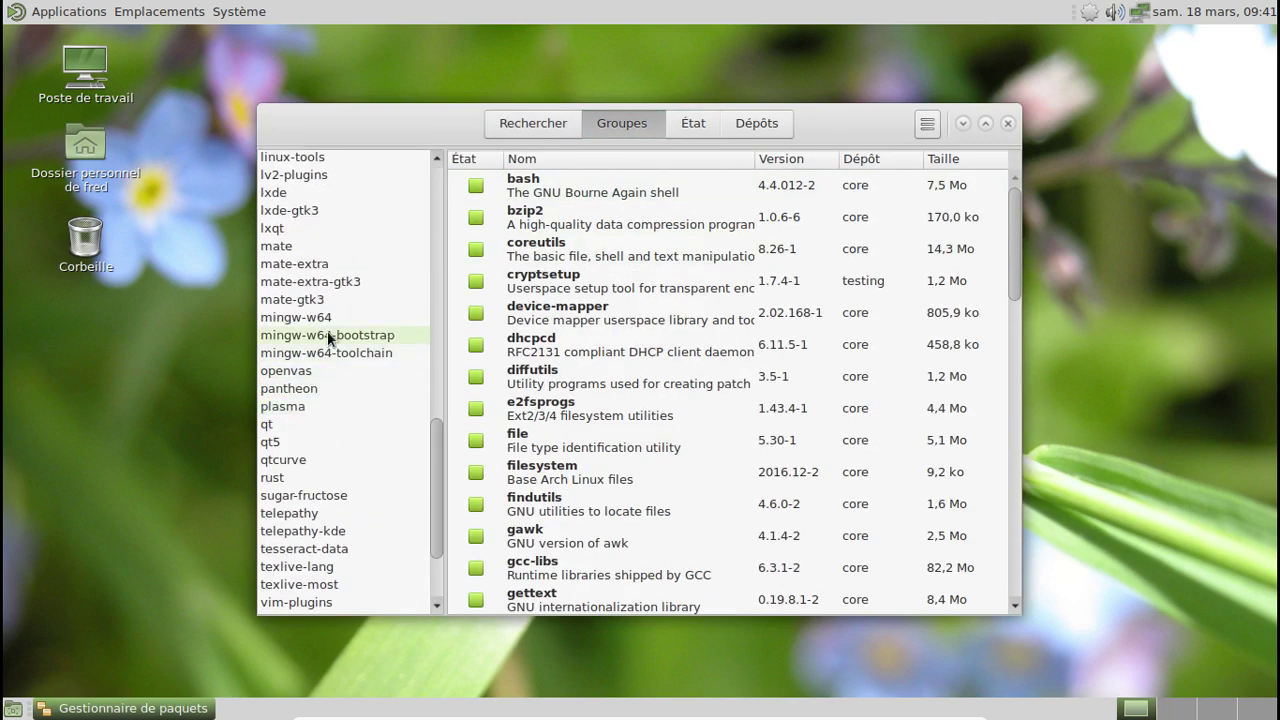
click(307, 299)
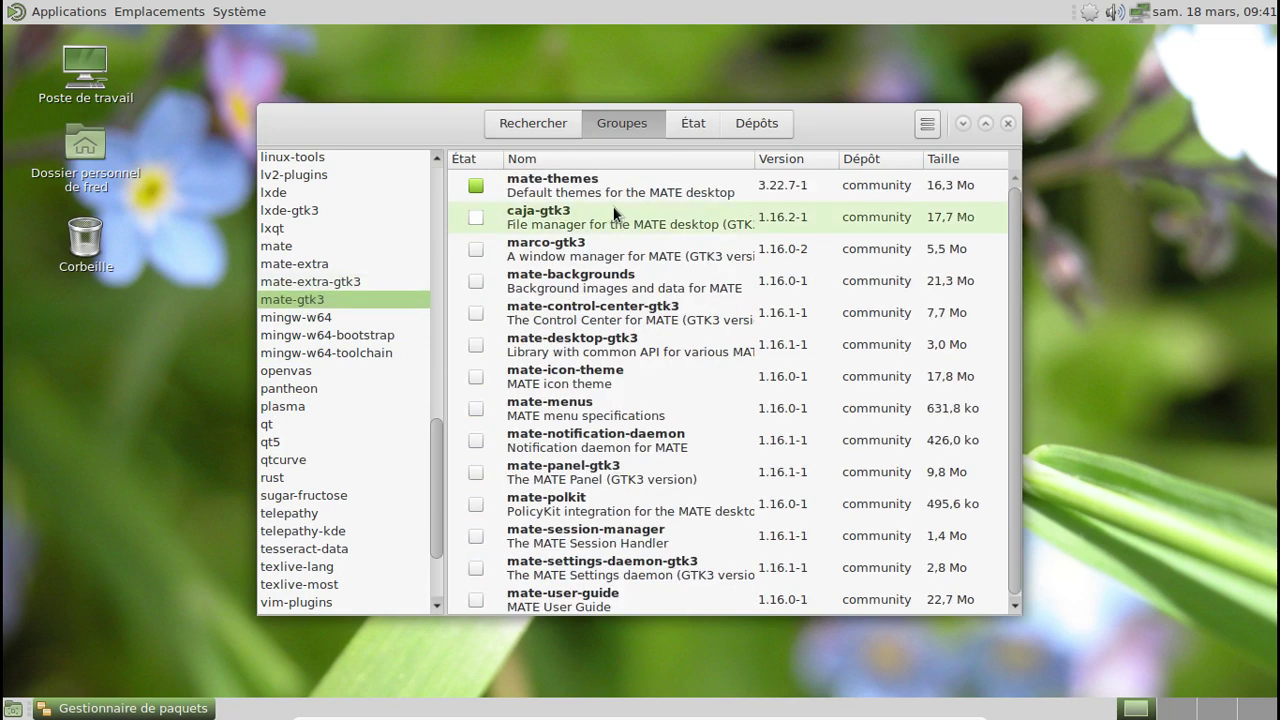
Examine the descriptions, versions and repositories of the mate-extra group's packages, widening the window and the repository column
click(334, 262)
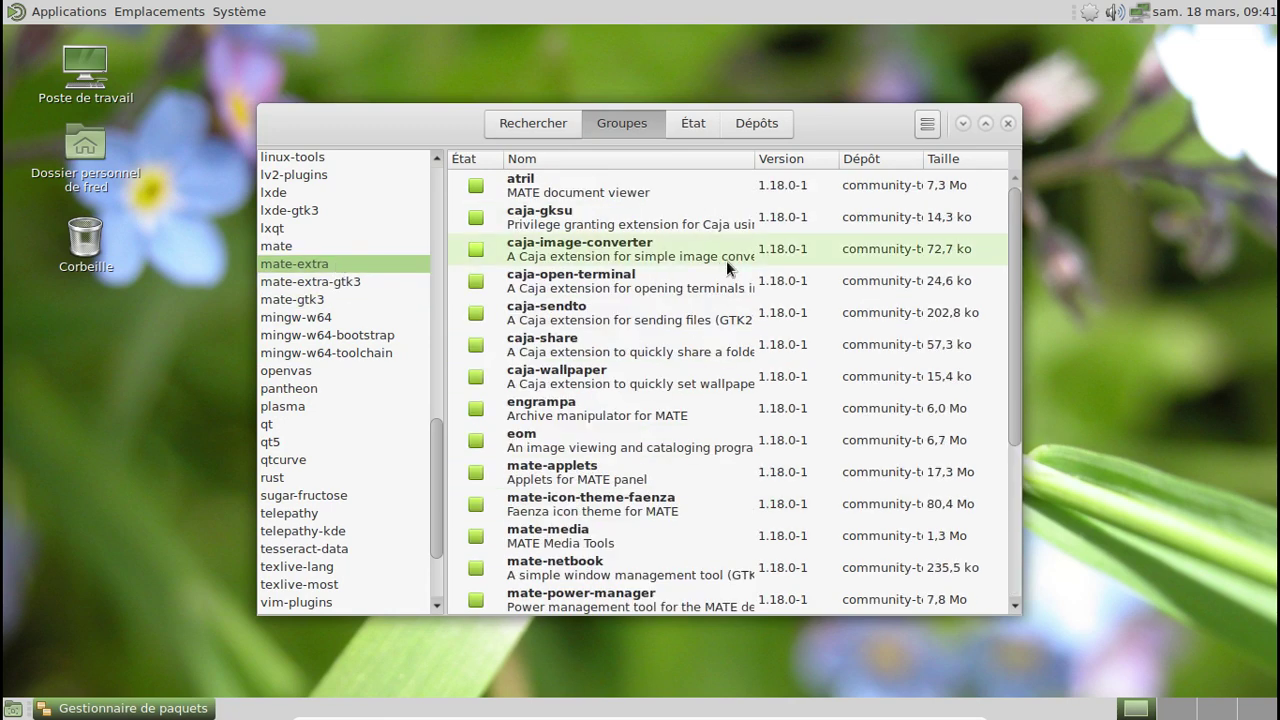
scroll(740, 245, down, 5)
scroll(661, 204, up, 3)
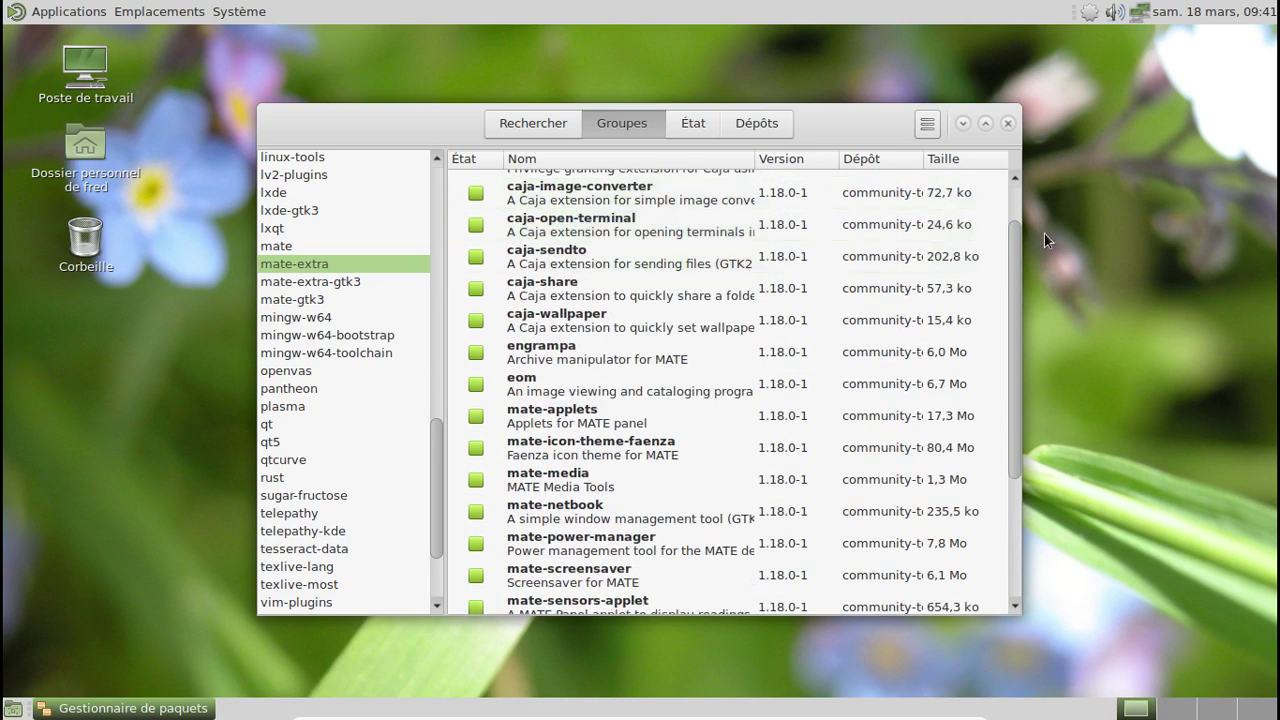
drag(1021, 215, 1143, 210)
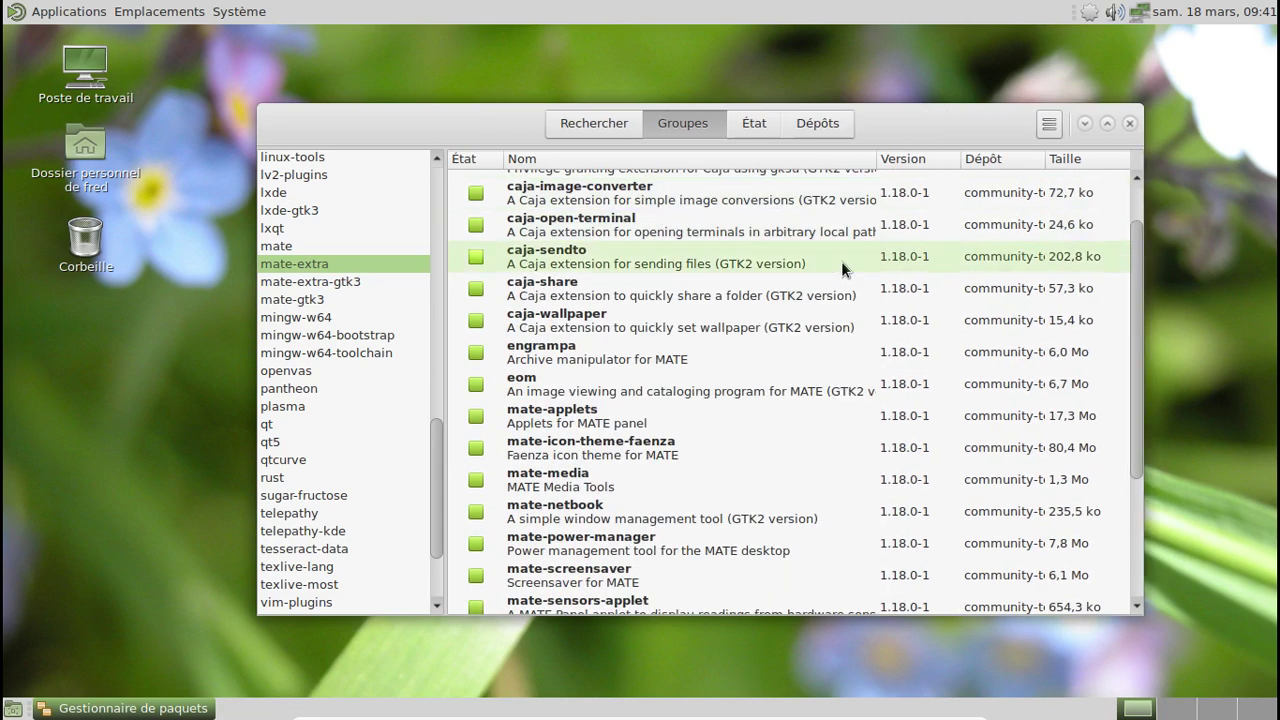
scroll(850, 255, up, 2)
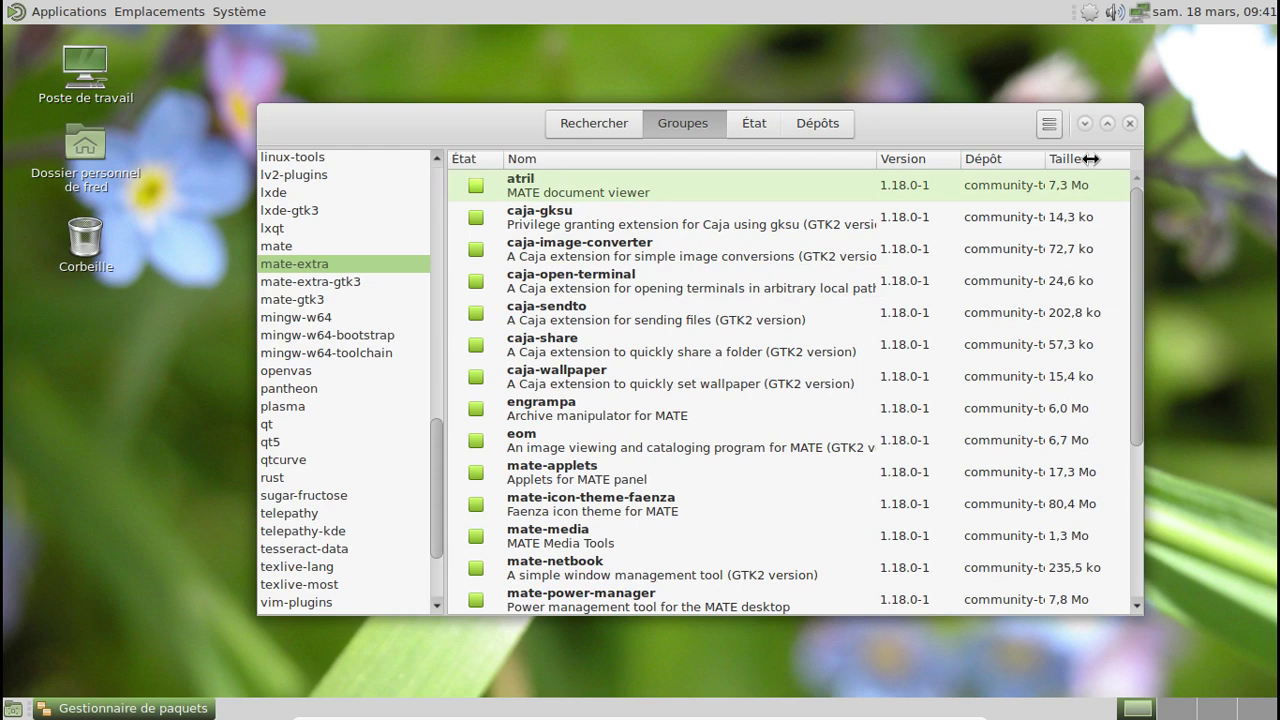
drag(1090, 158, 1092, 158)
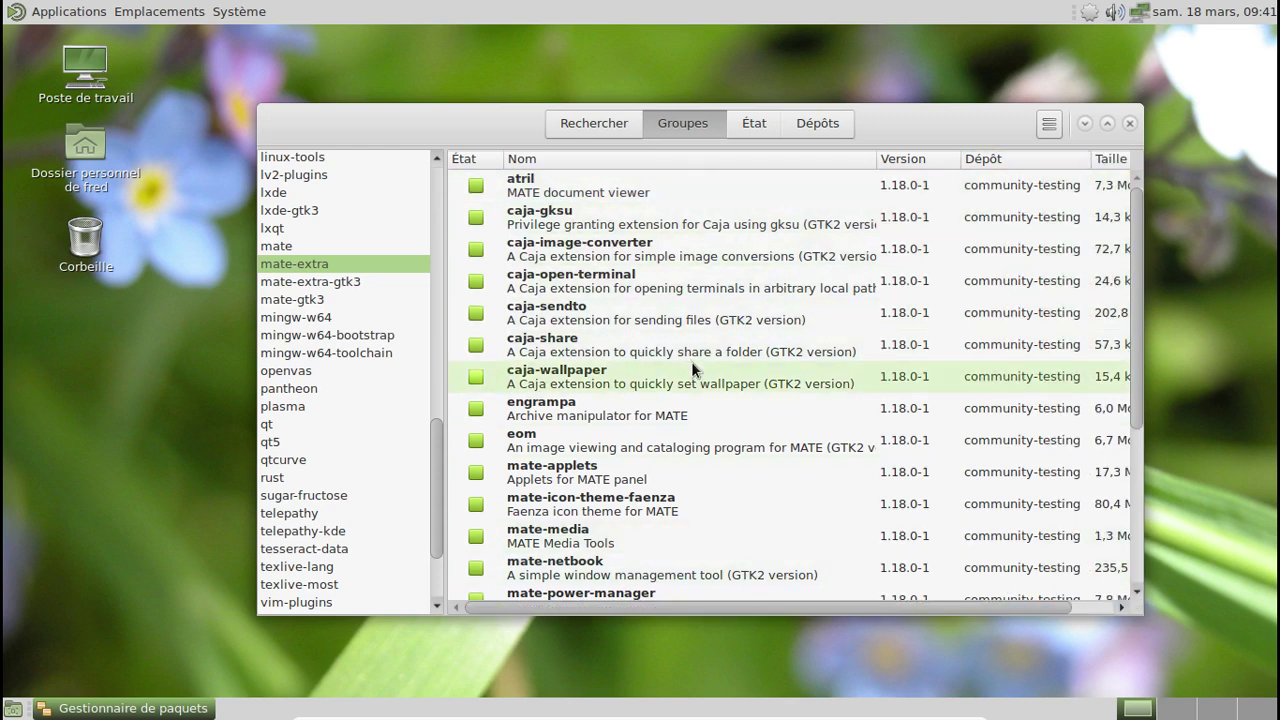
scroll(695, 370, down, 1)
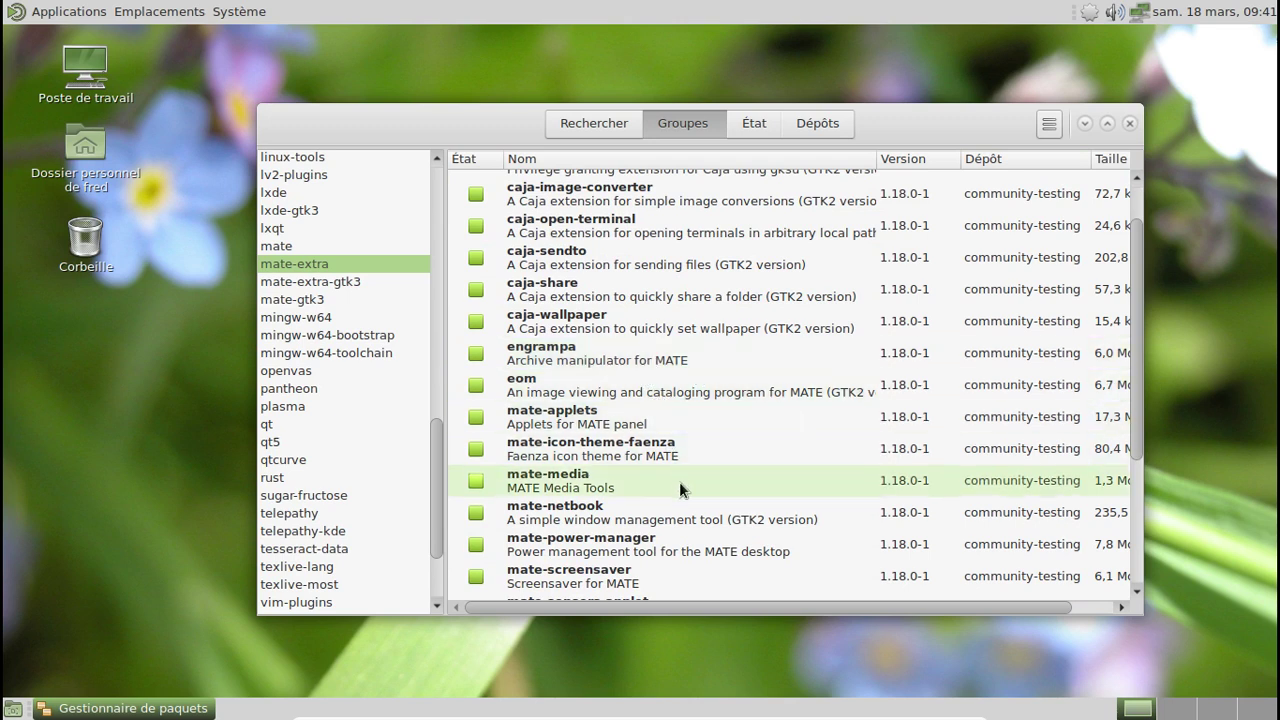
scroll(741, 376, down, 3)
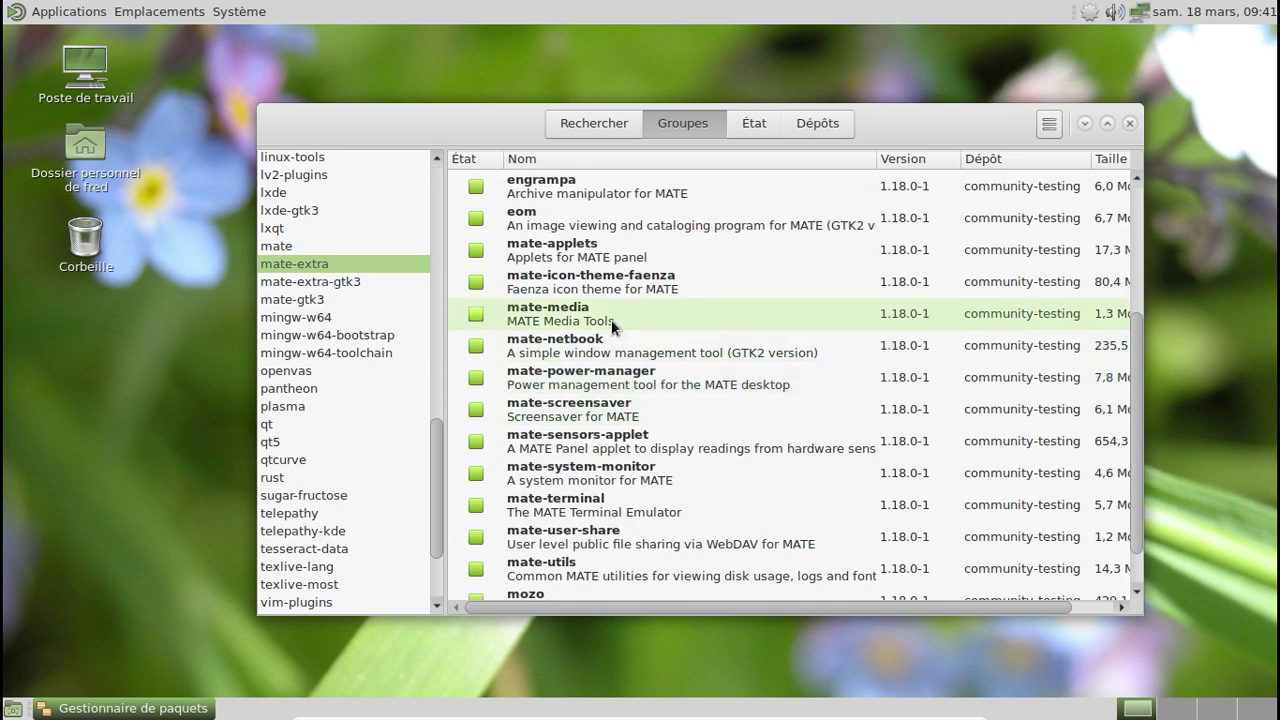
scroll(611, 319, down, 1)
scroll(698, 386, up, 4)
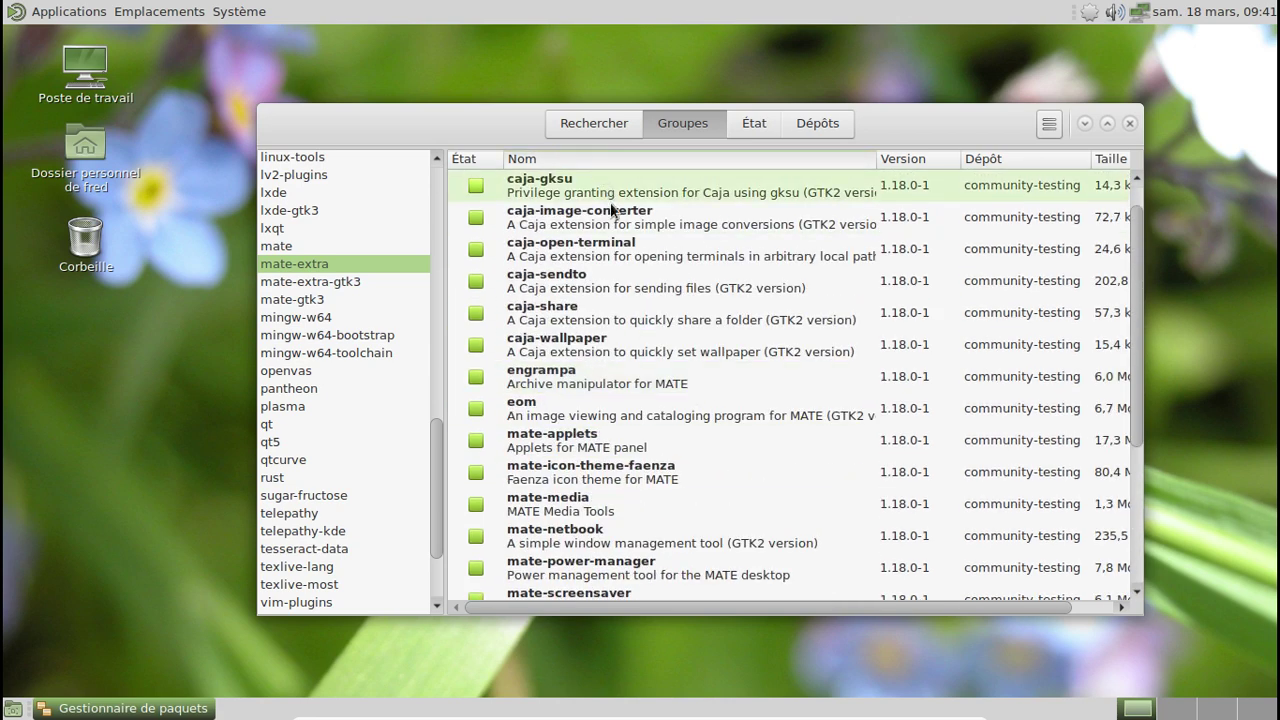
Review the remaining packages of the mate-extra group and list the packages of the mate group
scroll(690, 383, down, 1)
scroll(687, 388, down, 2)
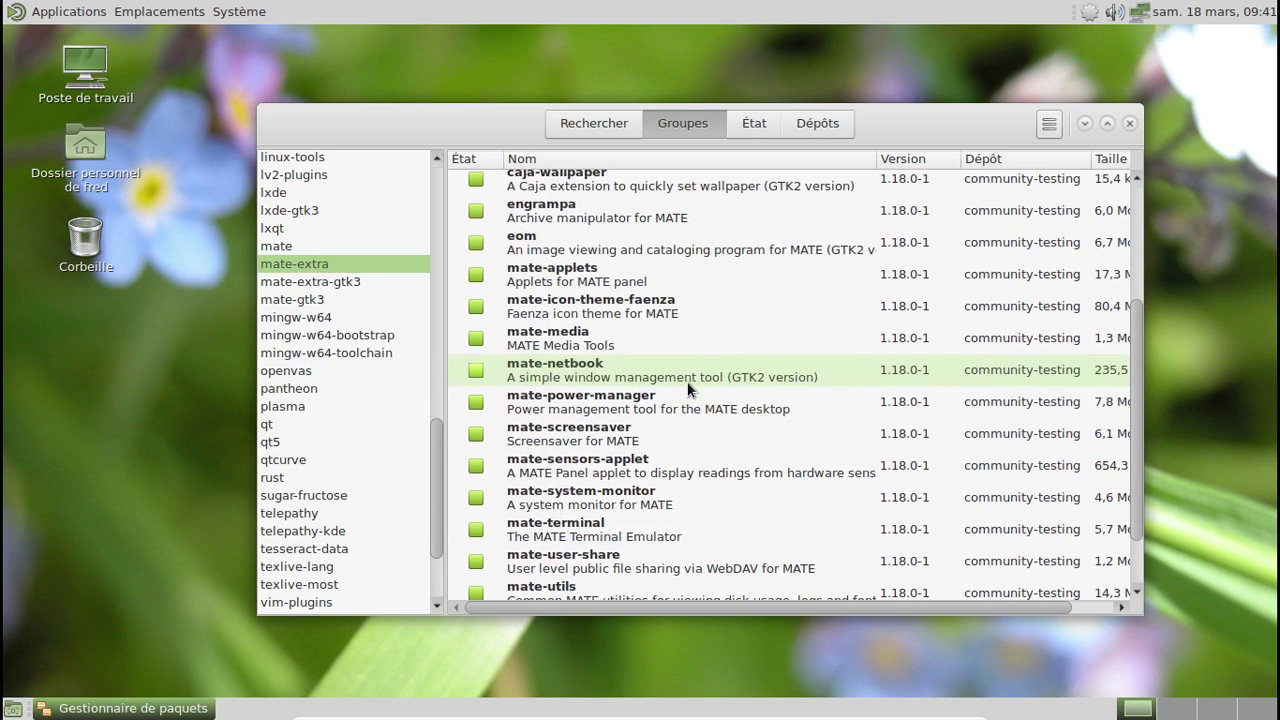
scroll(687, 381, down, 1)
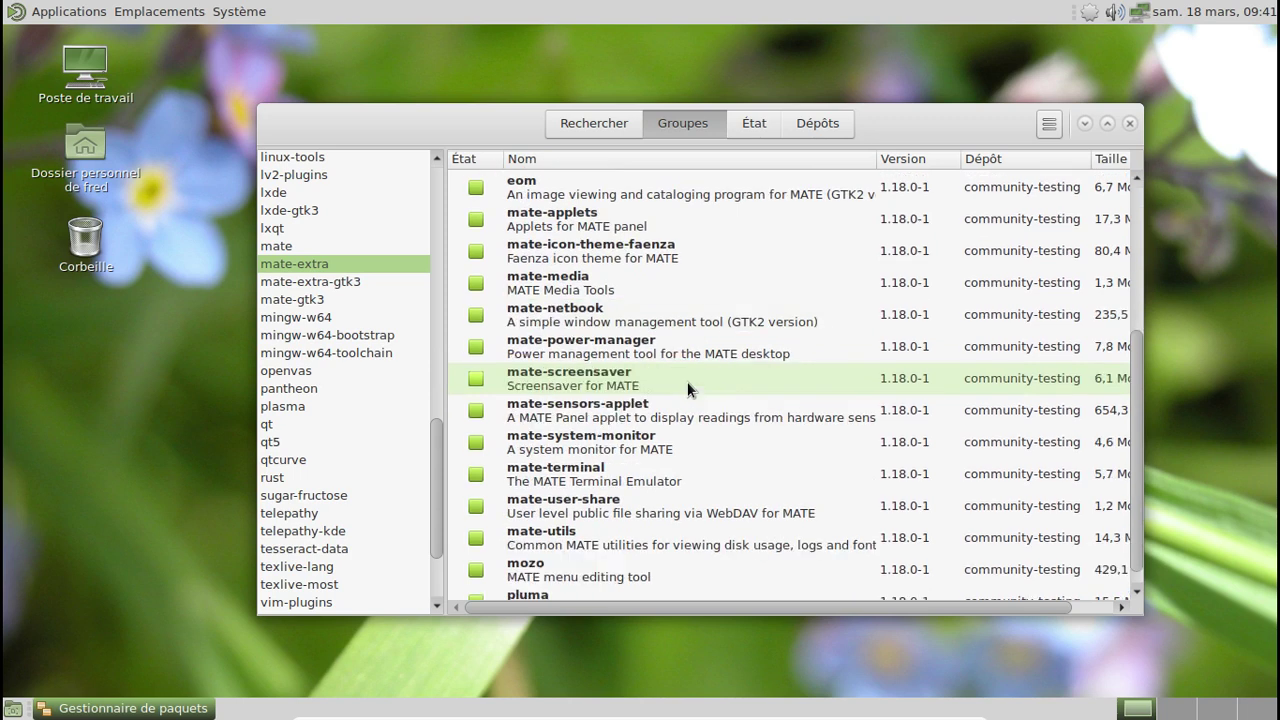
click(307, 247)
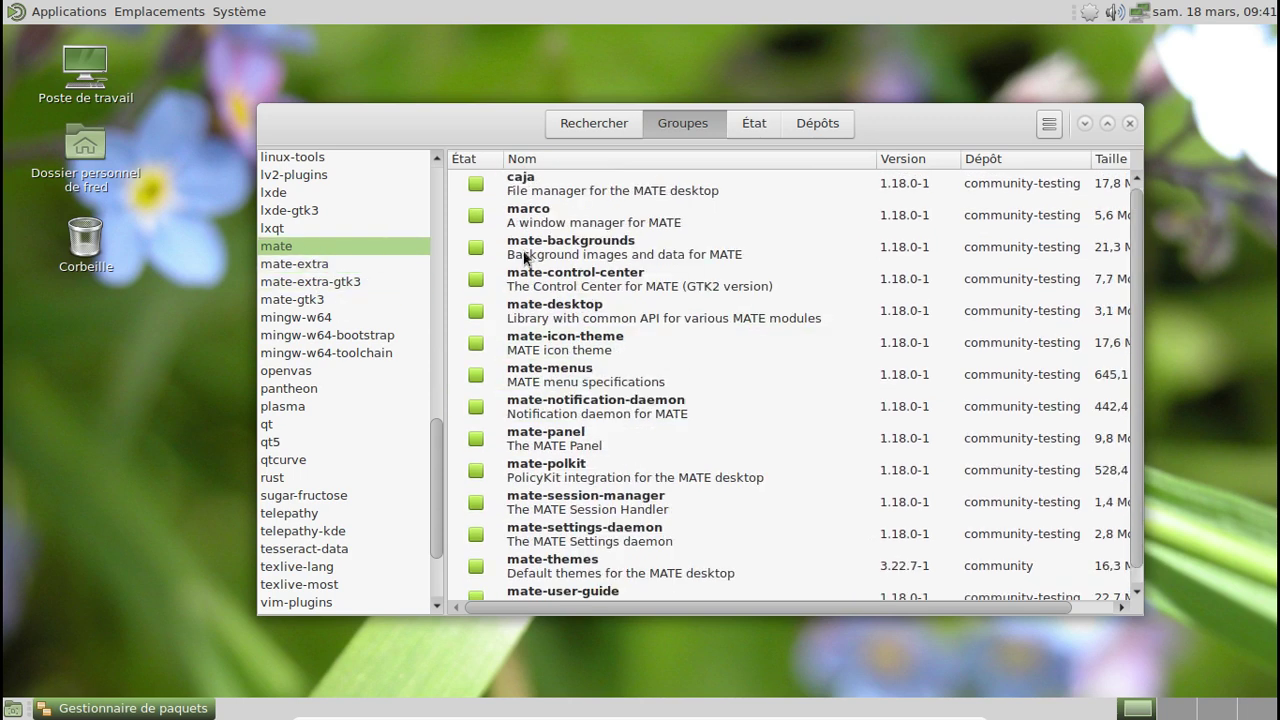
Examine the dependencies of the mate-desktop package, inspect the gtk3 package it depends on, and return to the mate group list
click(660, 308)
right_click(660, 308)
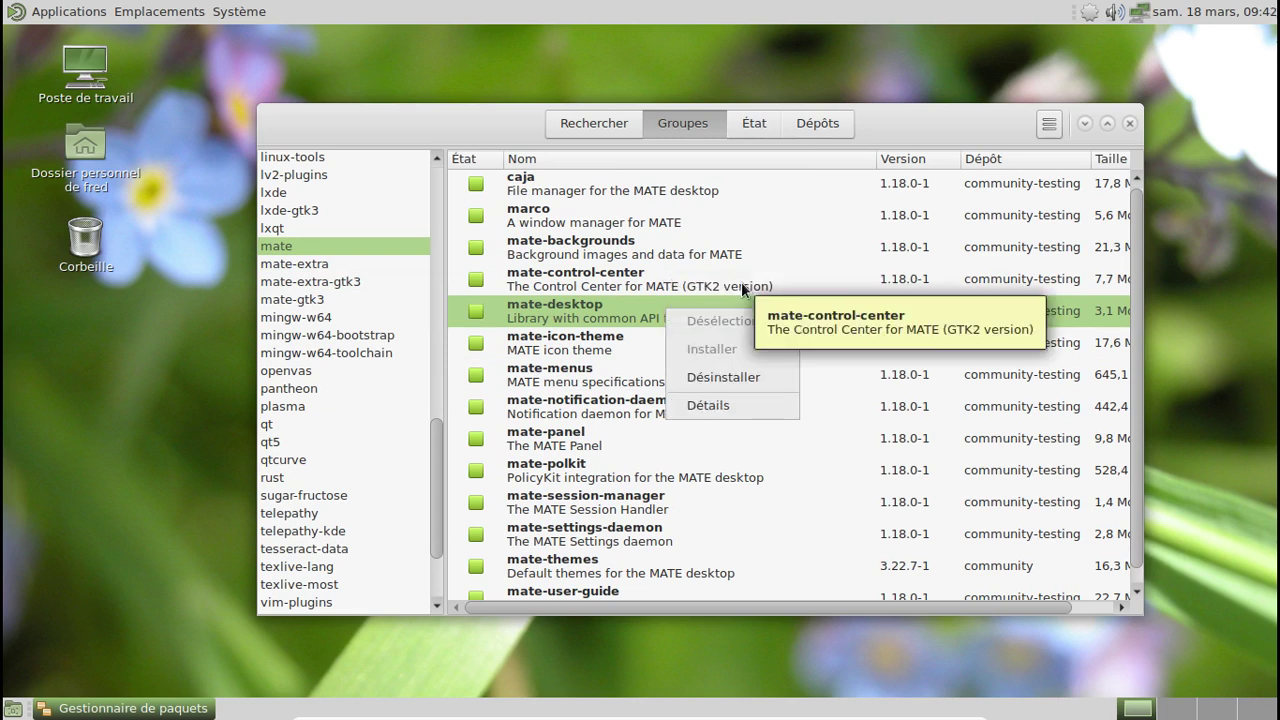
click(747, 405)
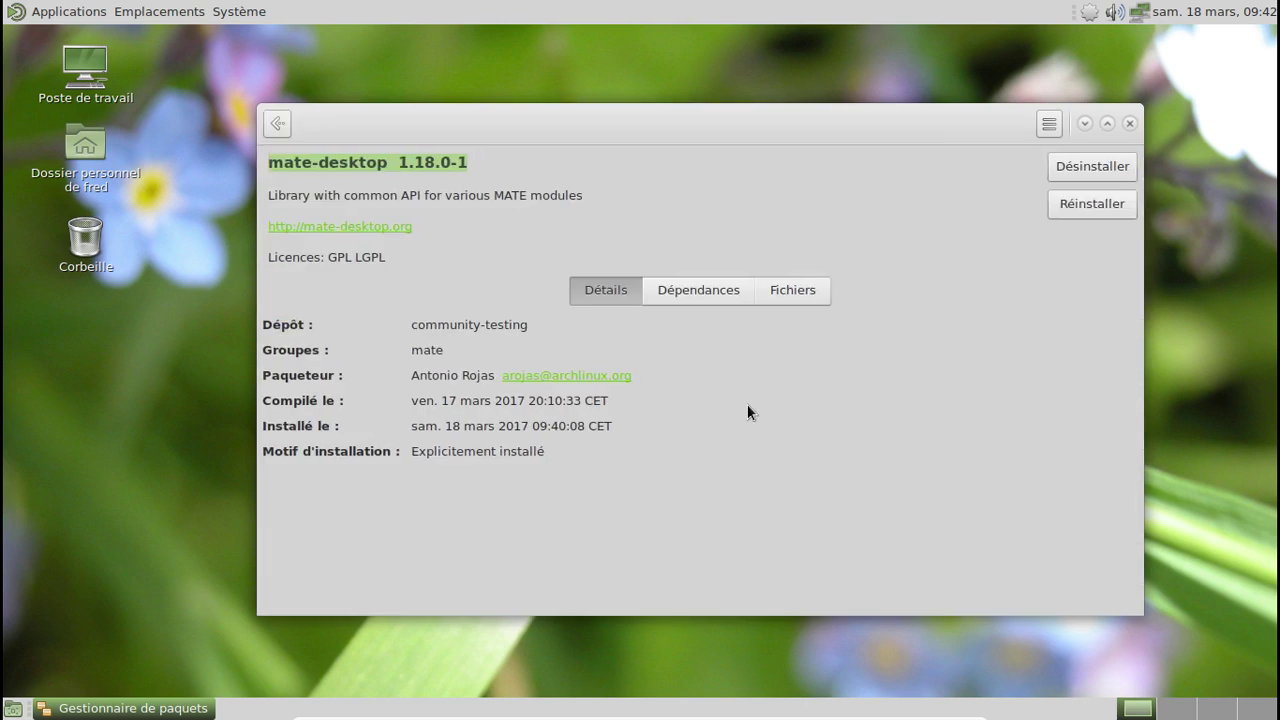
click(731, 295)
scroll(630, 394, up, 3)
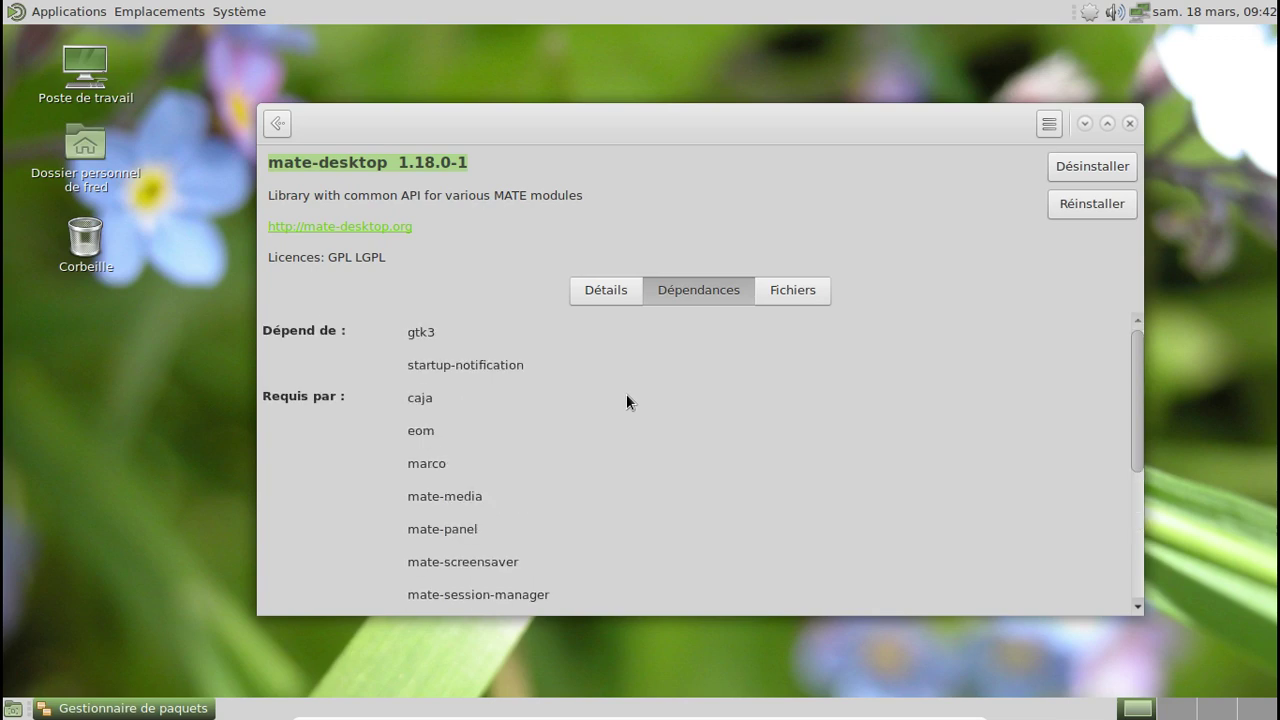
click(409, 333)
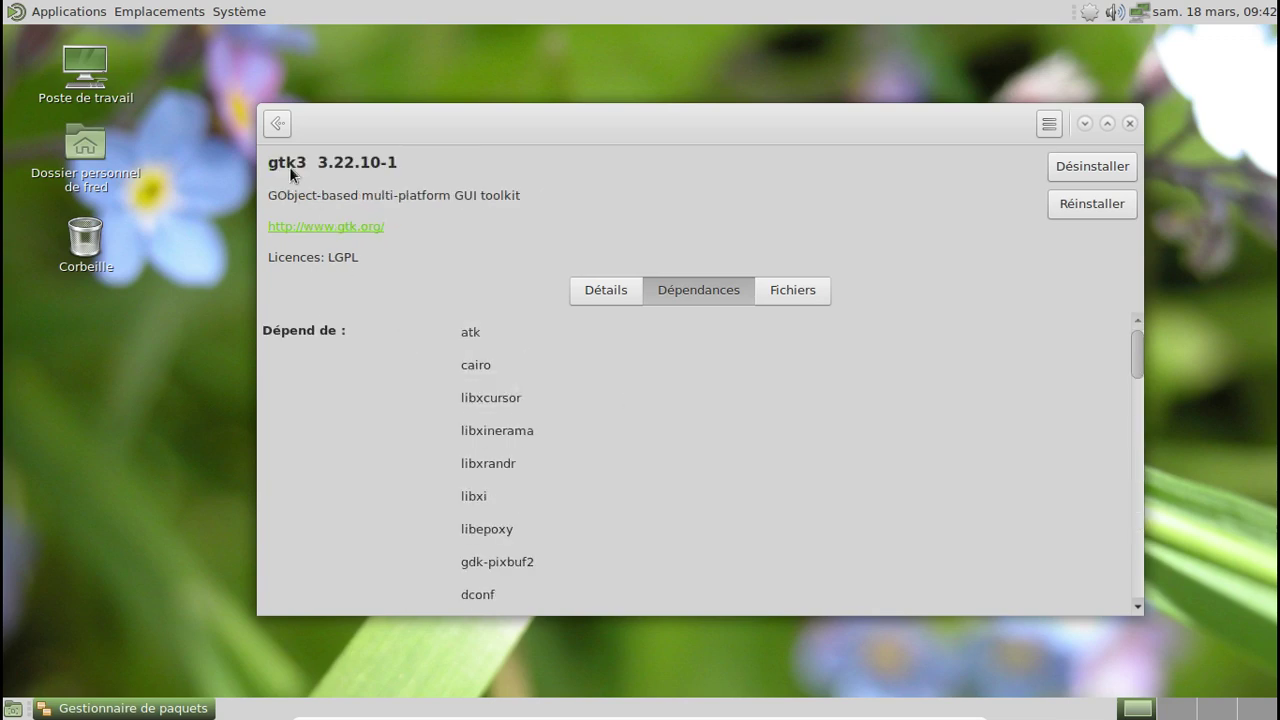
click(277, 123)
click(277, 123)
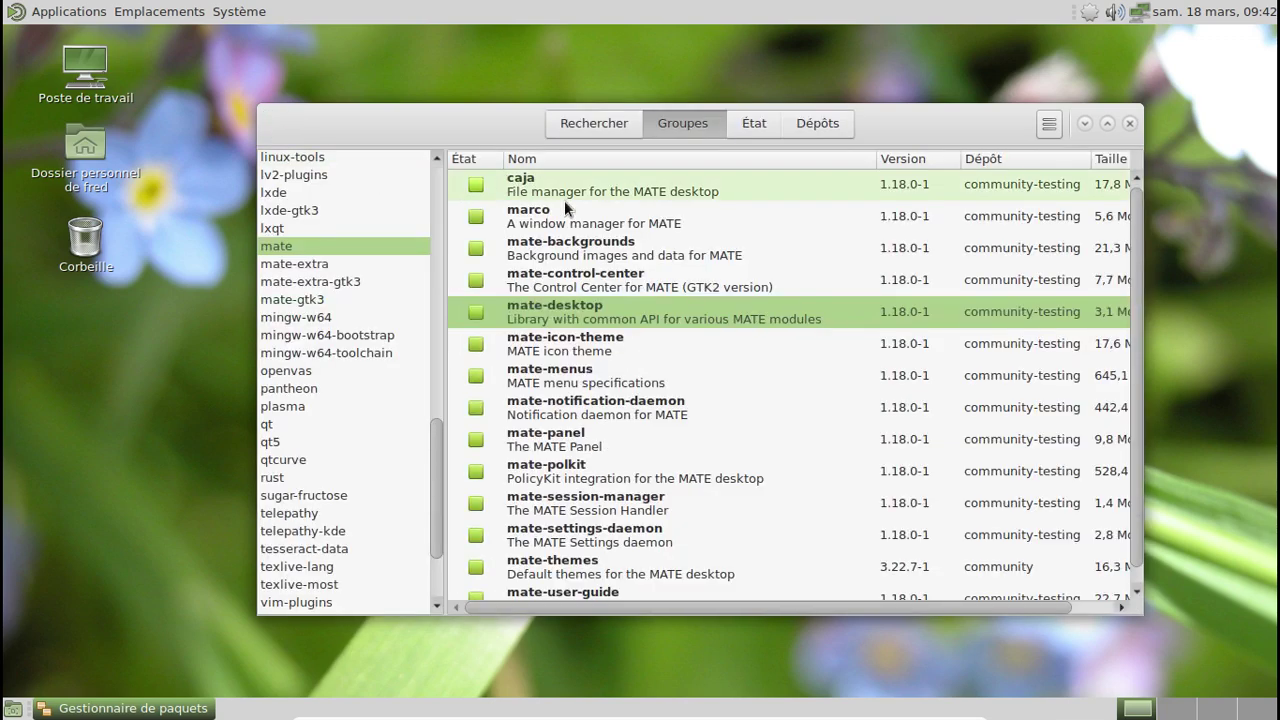
Examine the details of the mate-control-center package and close the package manager
click(637, 284)
right_click(637, 284)
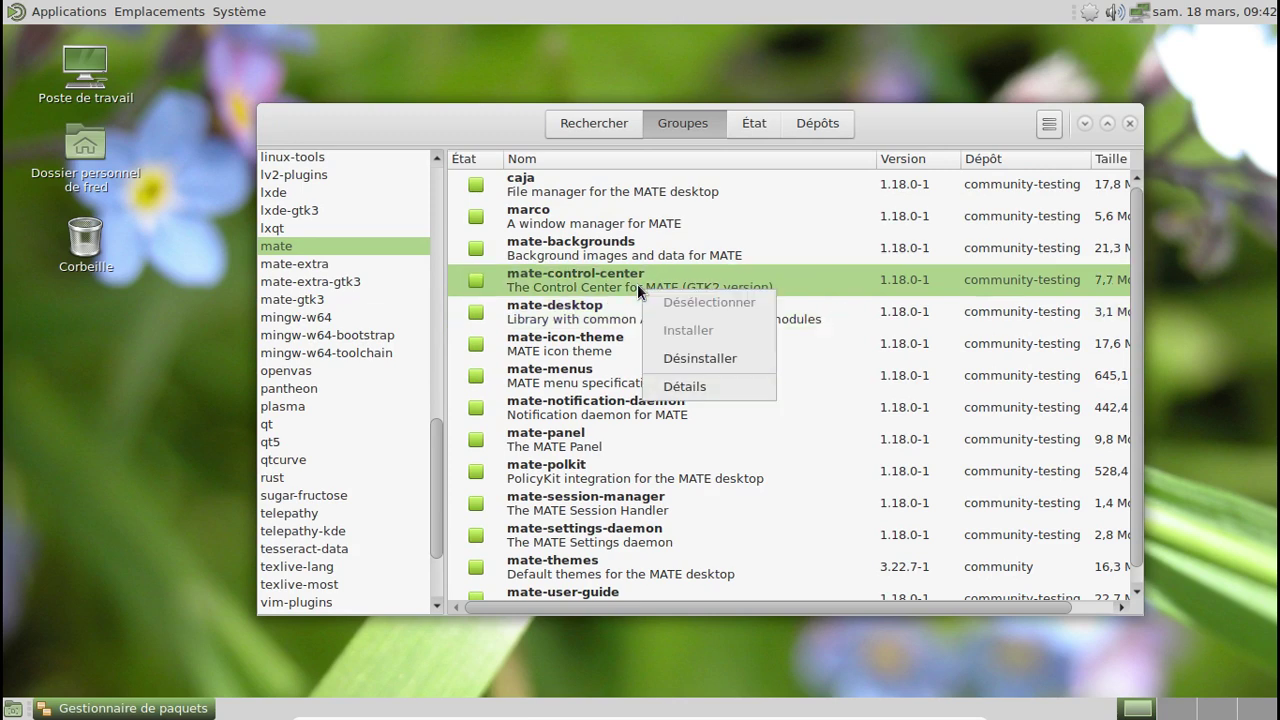
click(688, 384)
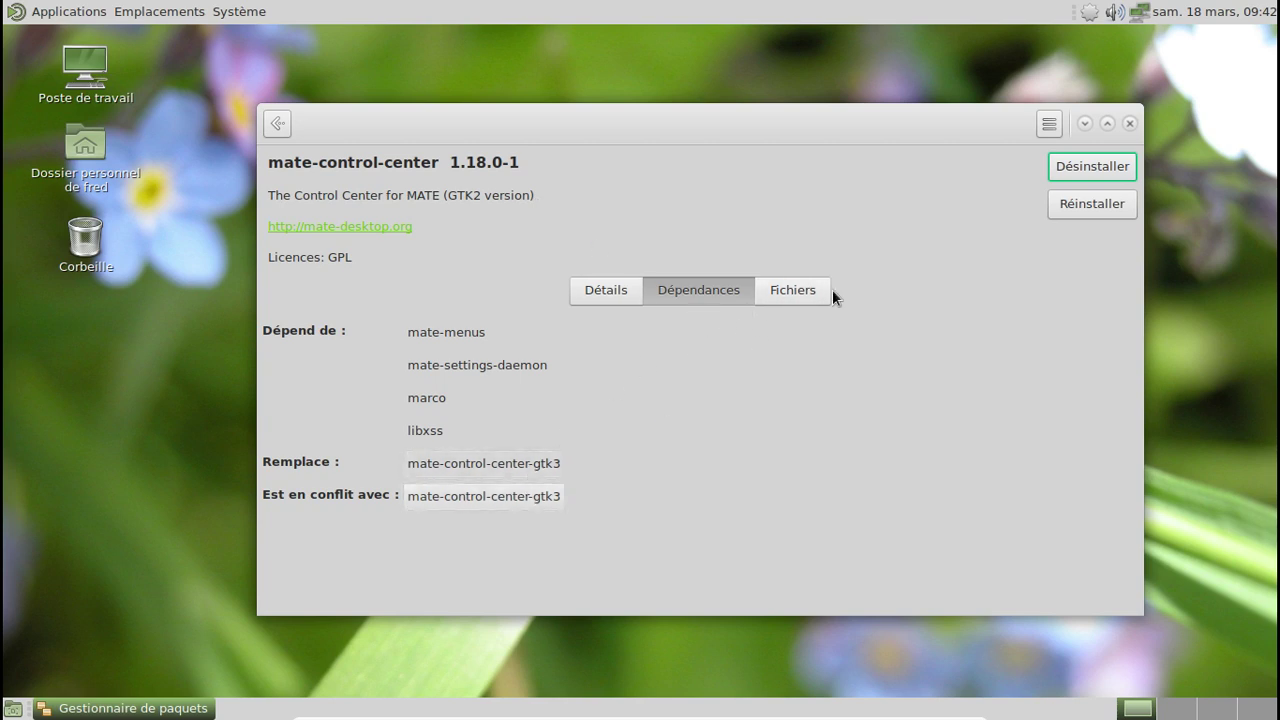
click(1127, 123)
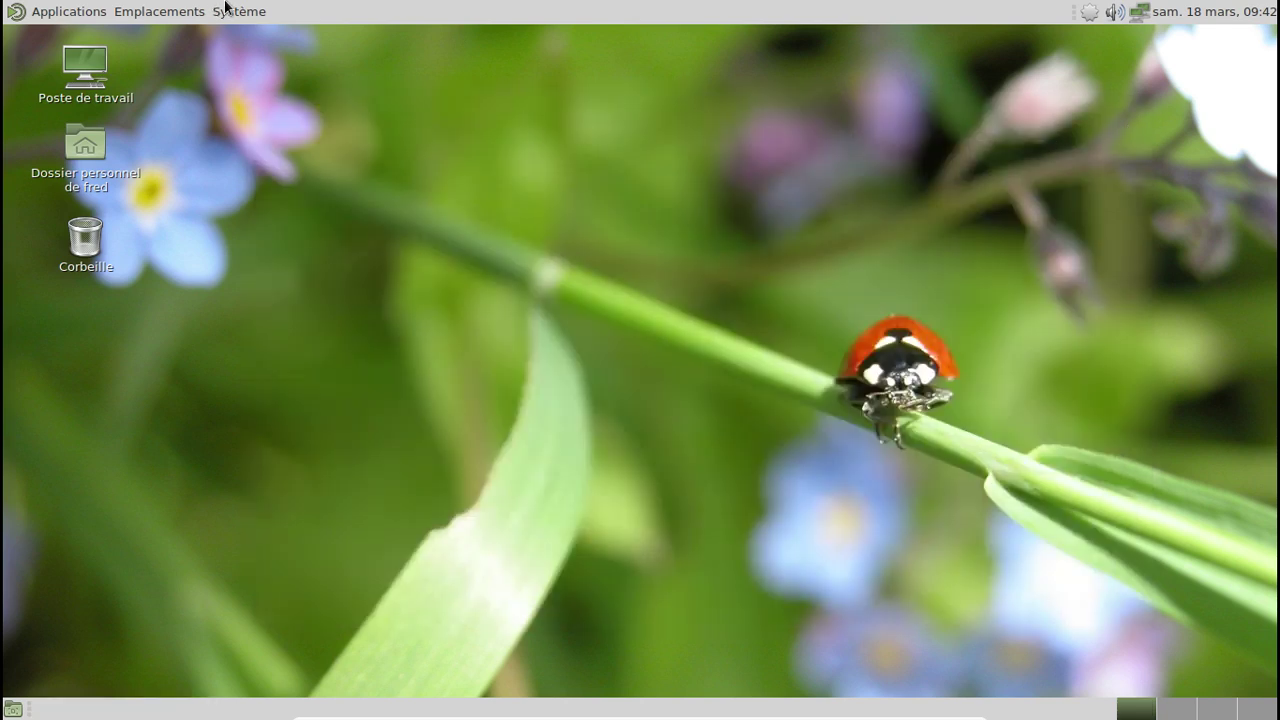
Open the MATE Control Center to view its settings categories and close it
click(224, 10)
mouse_move(249, 67)
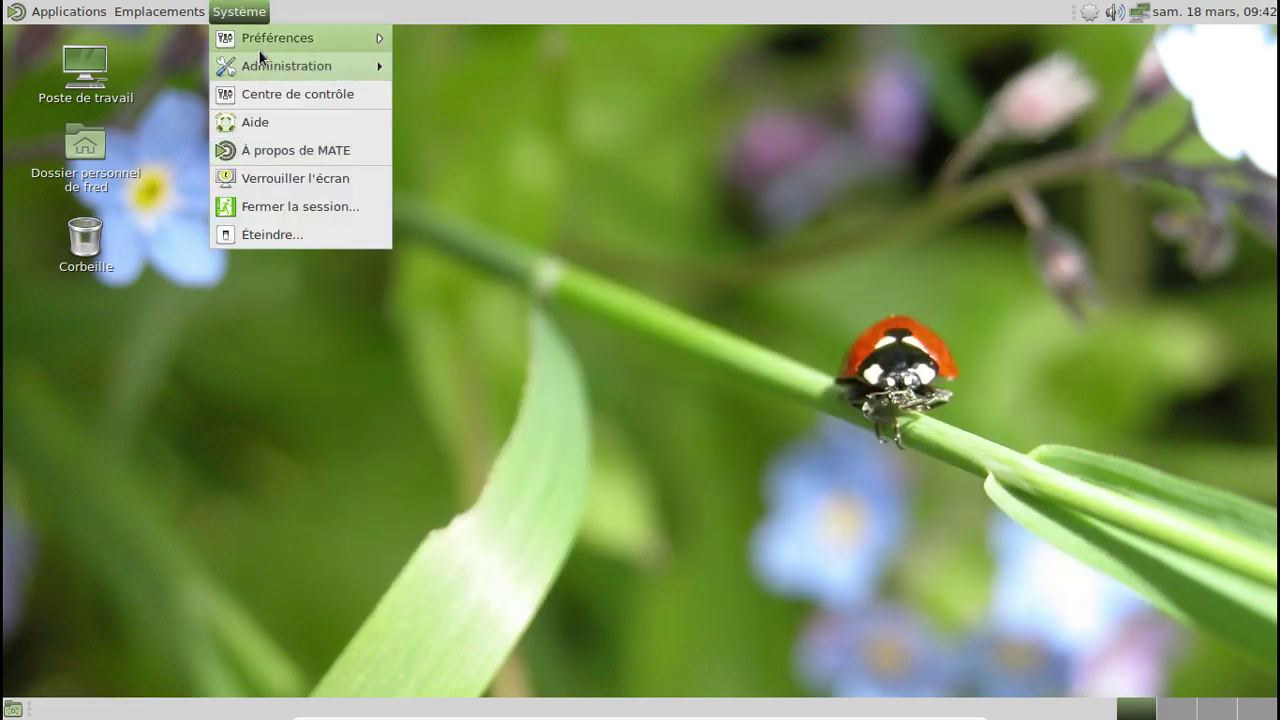
click(335, 94)
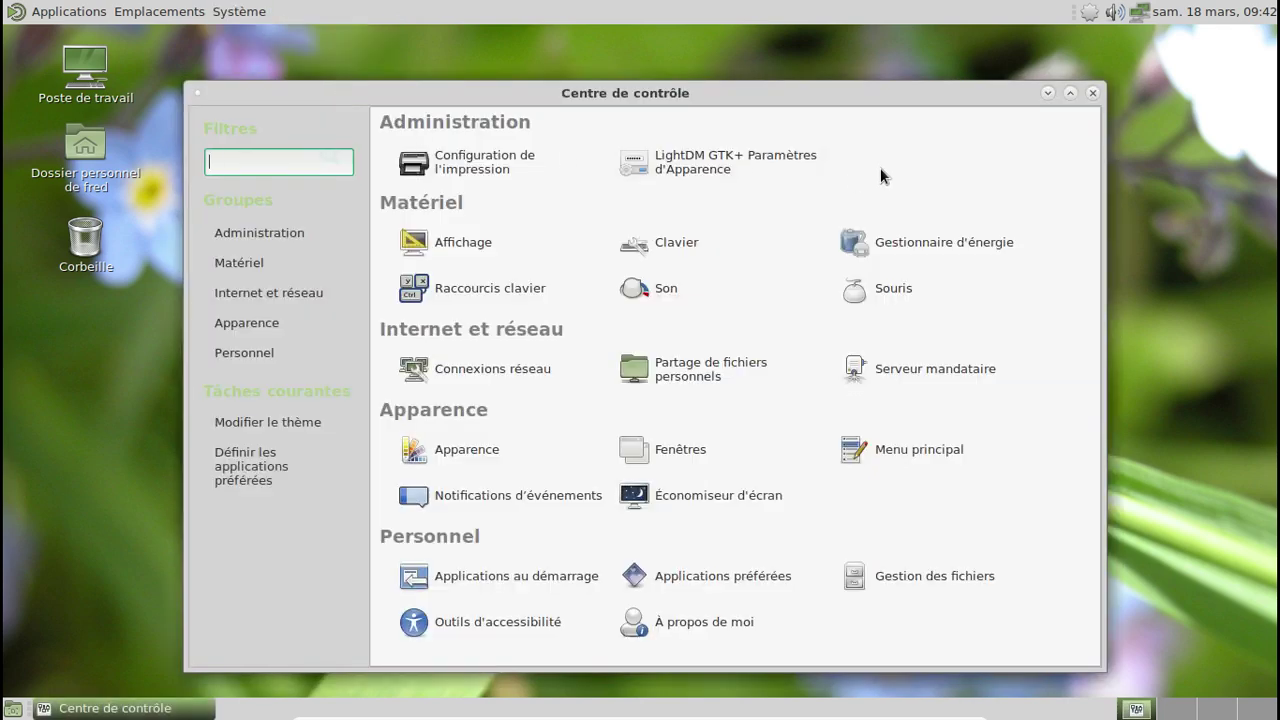
click(1092, 92)
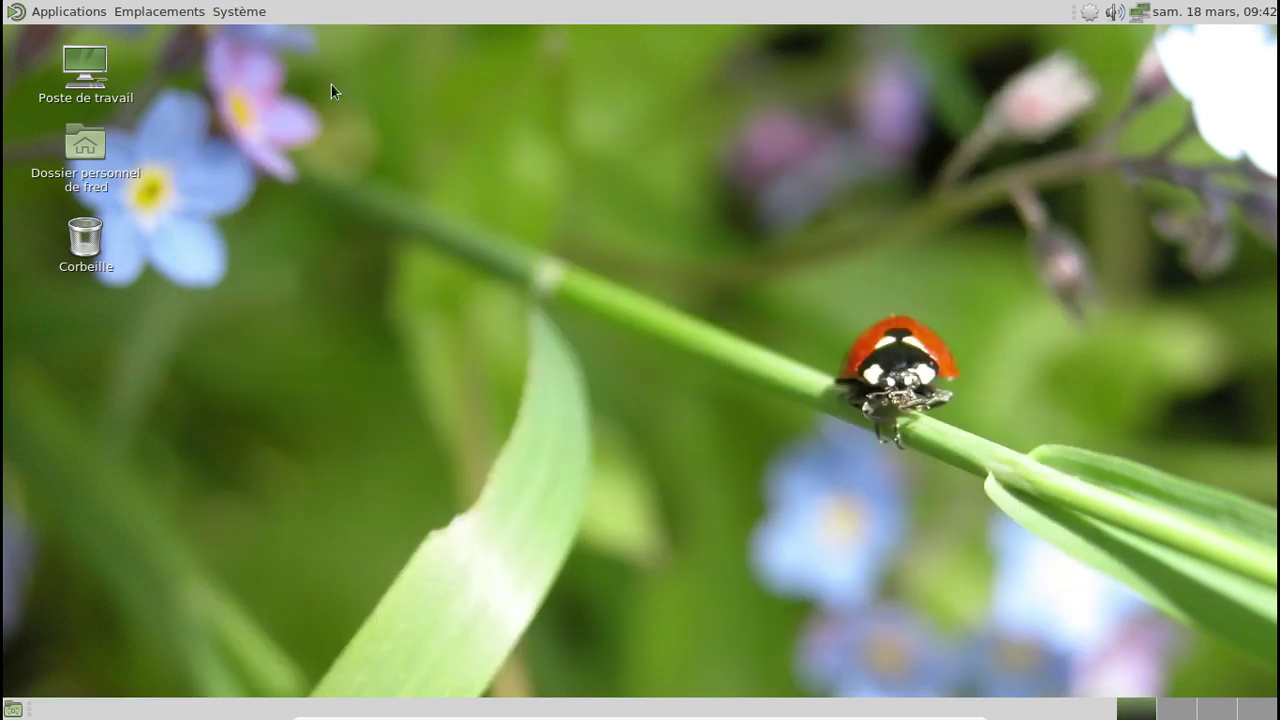
Examine the running processes and resource usage in the MATE System Monitor and close it
click(90, 12)
mouse_move(90, 157)
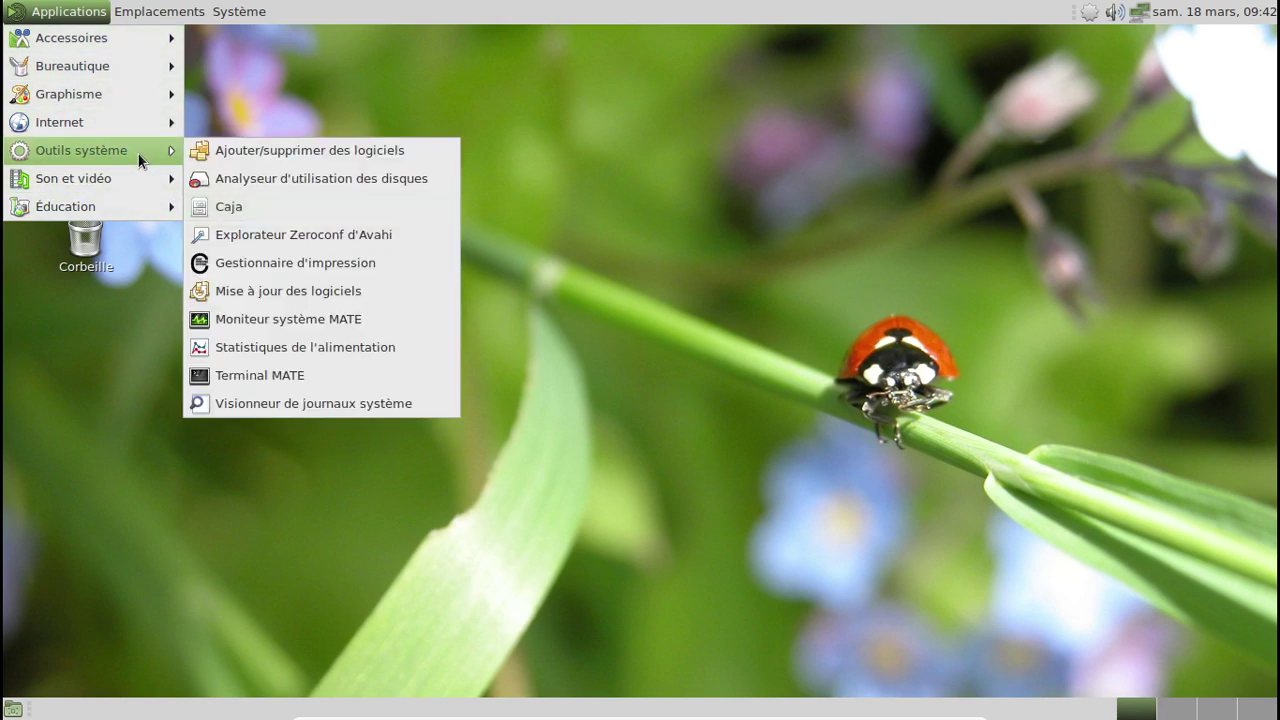
click(282, 312)
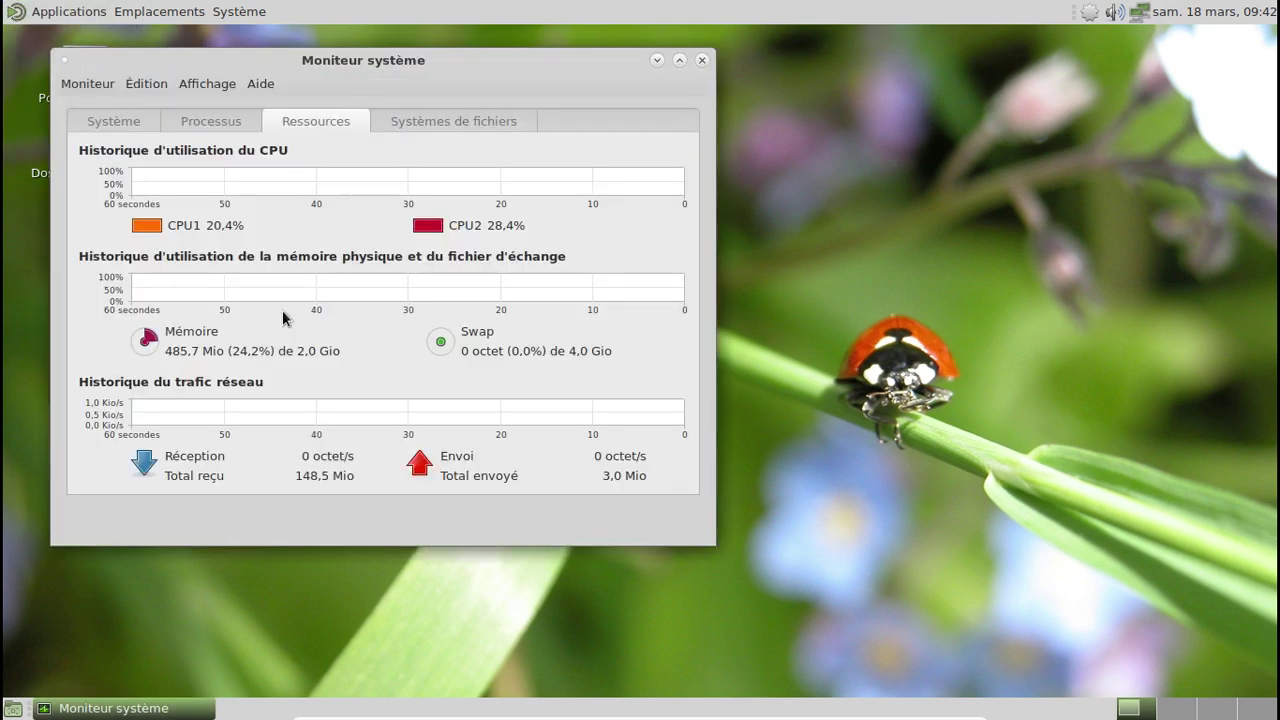
click(194, 123)
scroll(309, 285, down, 5)
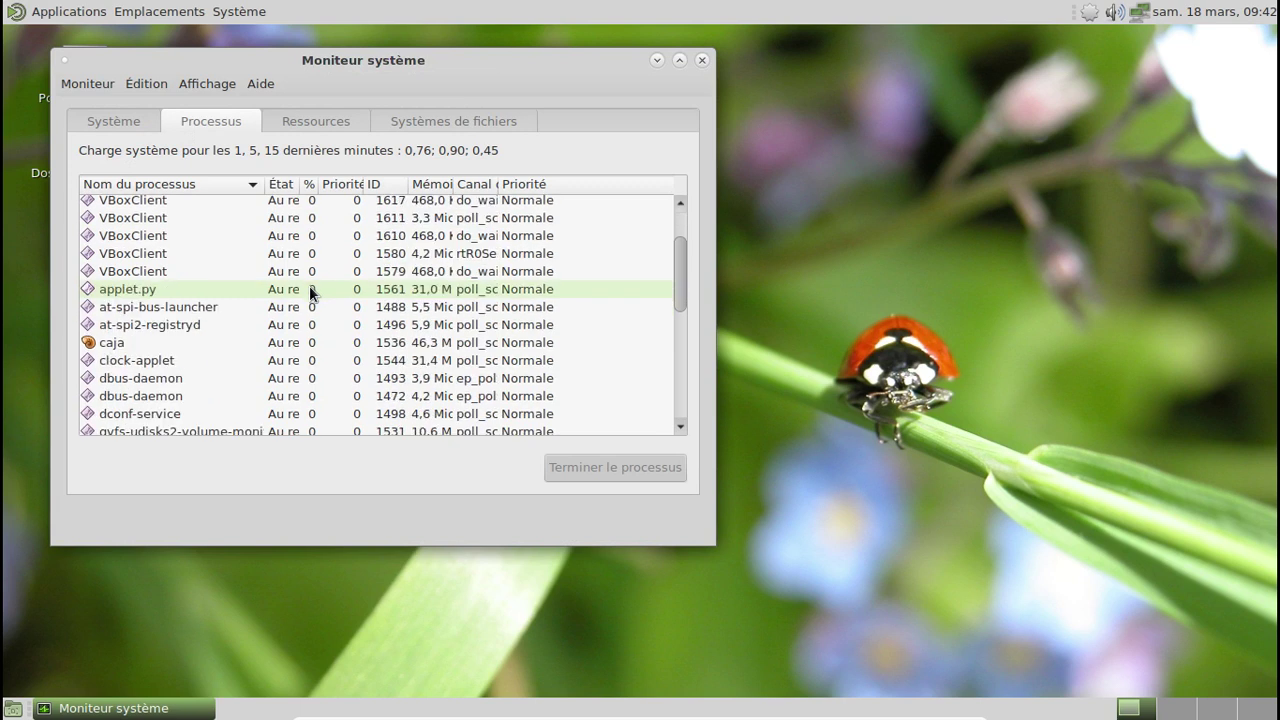
scroll(309, 285, down, 2)
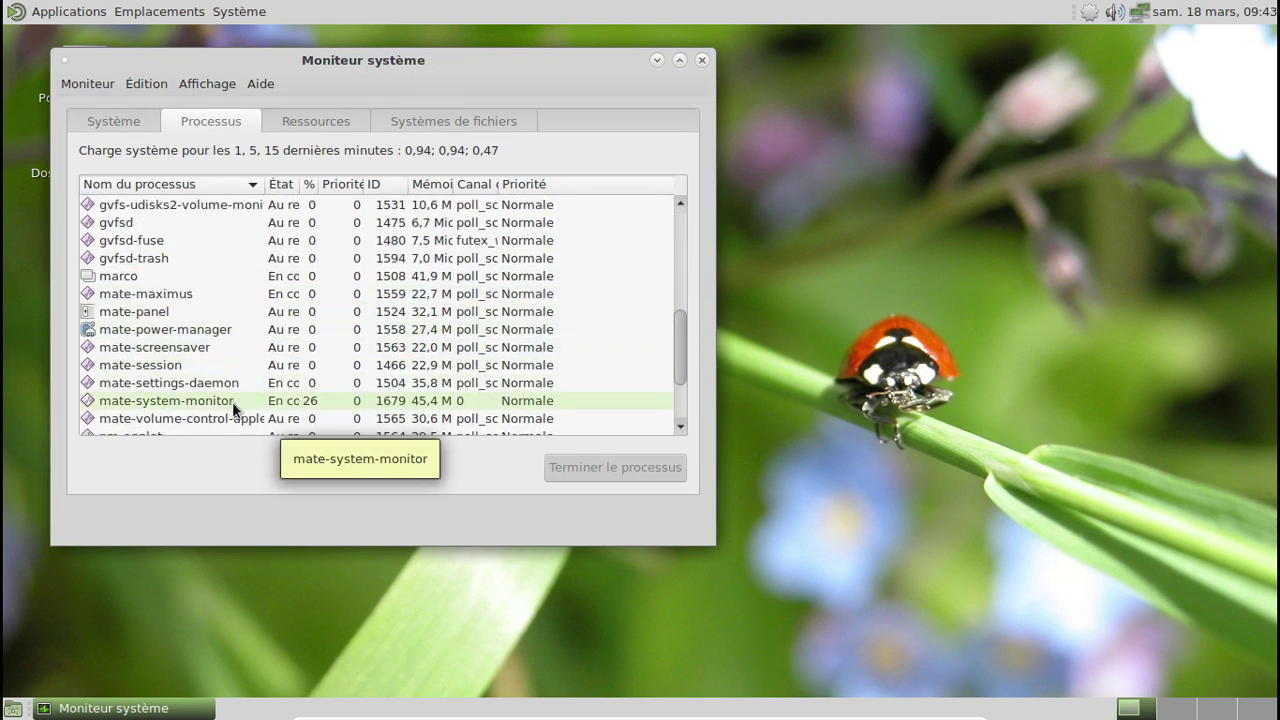
click(296, 124)
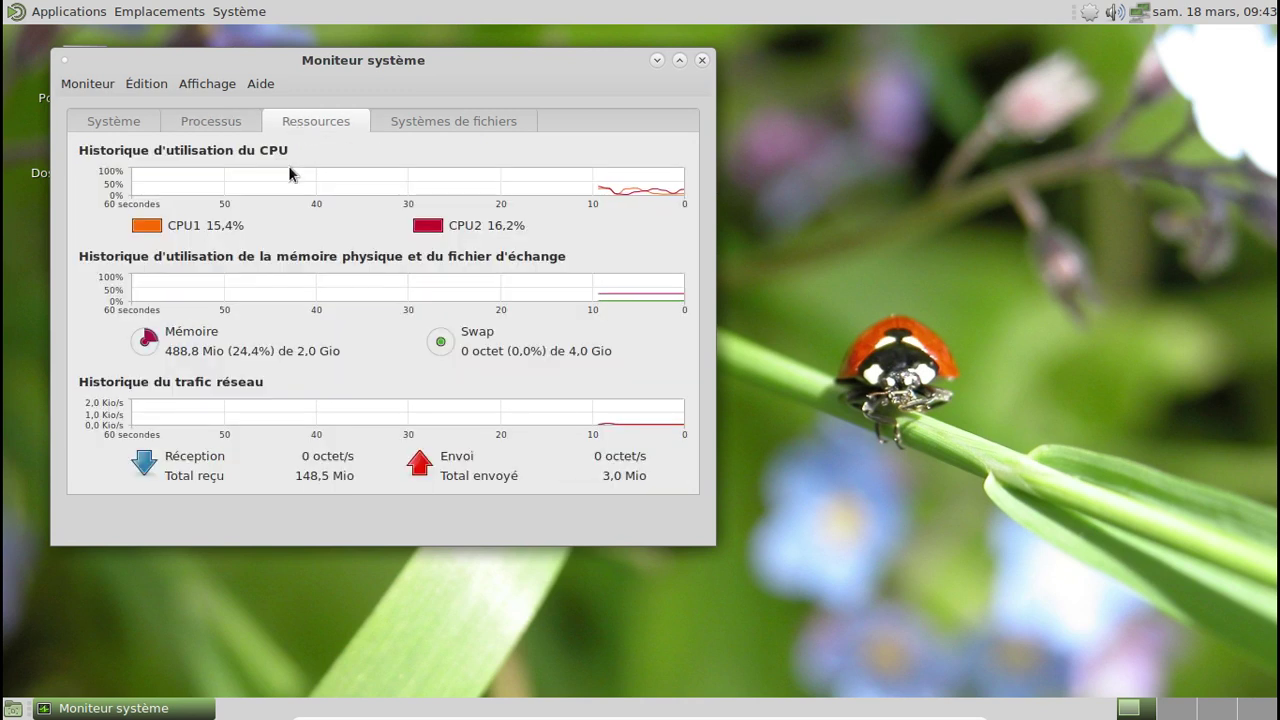
click(702, 61)
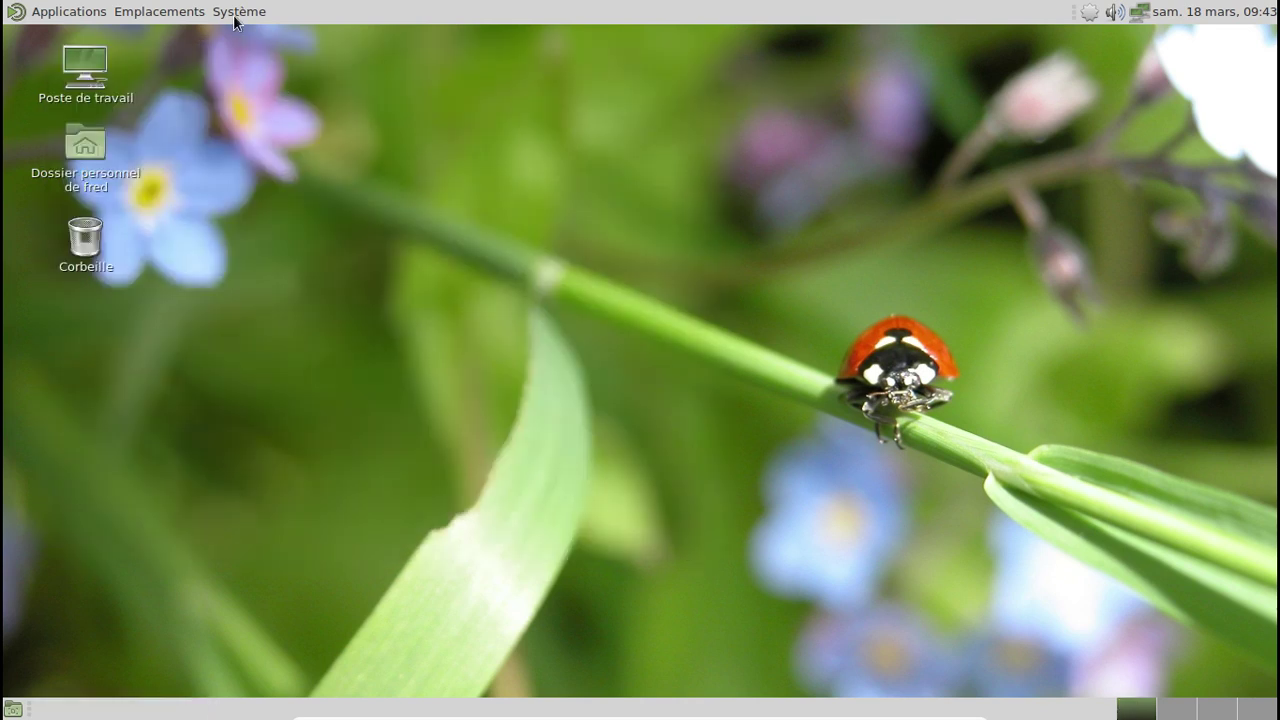
Shut down the virtual machine from the MATE session
click(235, 16)
click(265, 237)
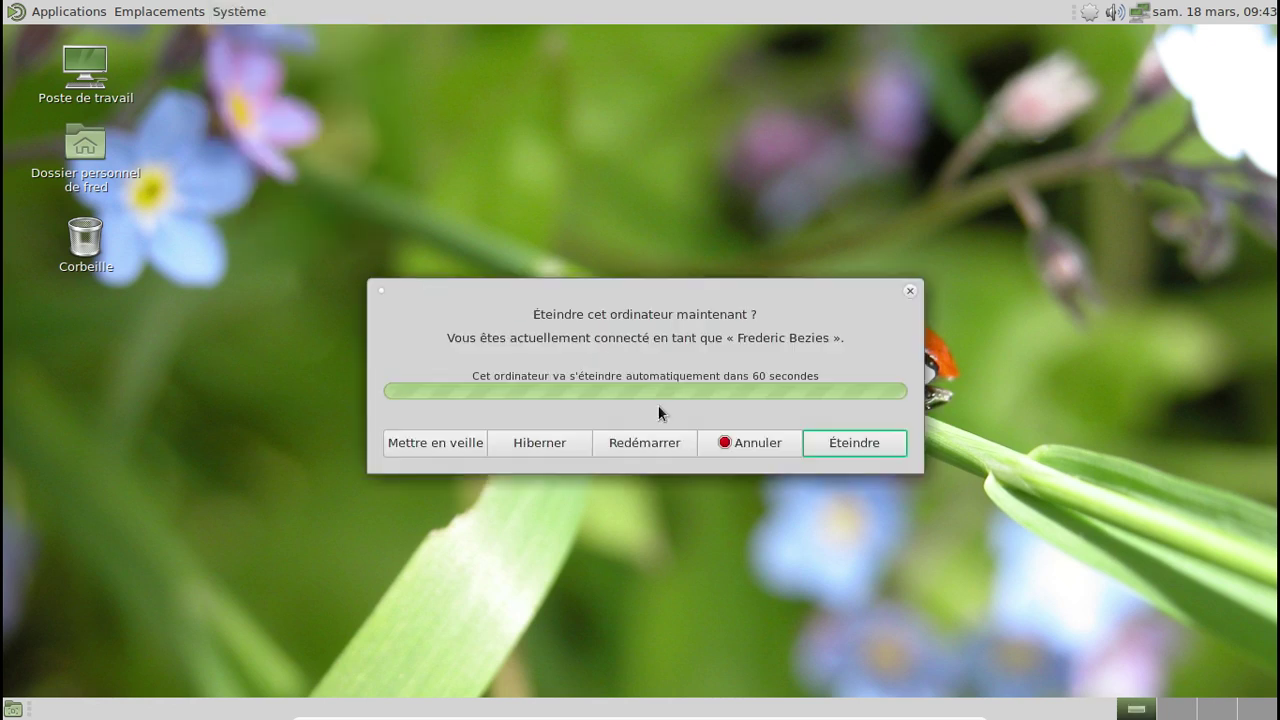
click(838, 448)
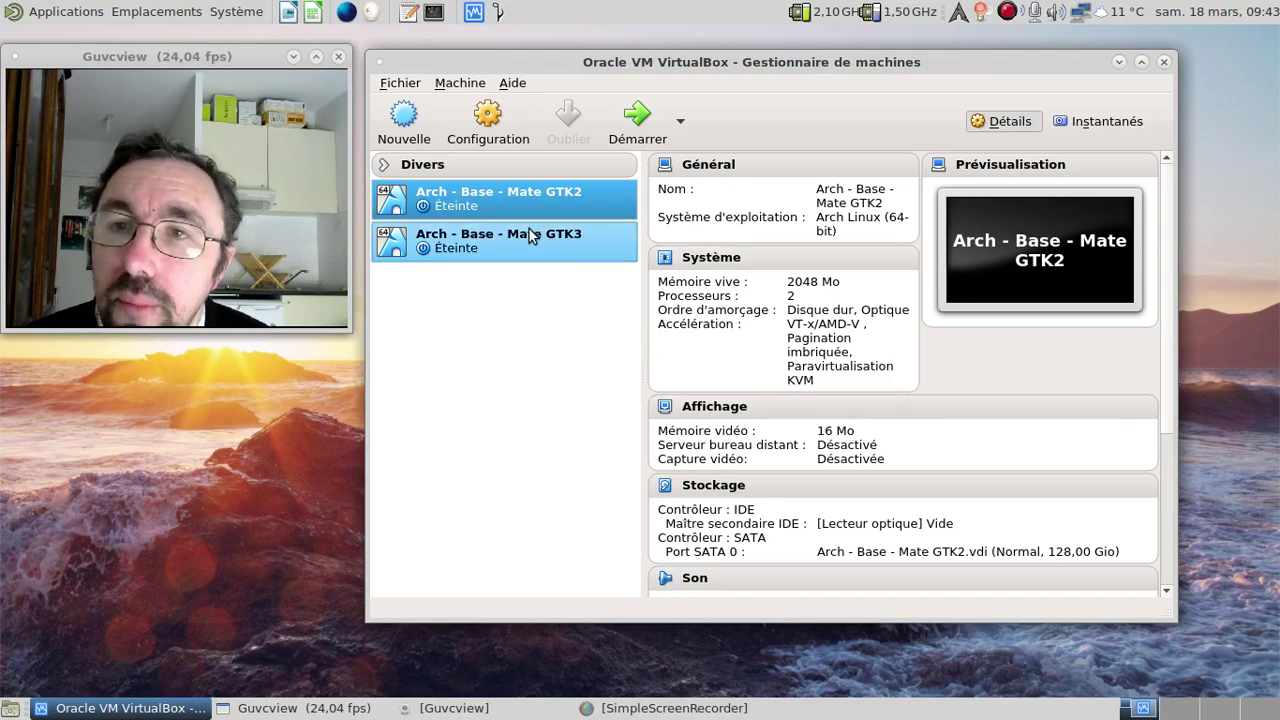
Start the "Arch - Base - Mate GTK3" virtual machine in VirtualBox and boot its Arch Linux entry
click(530, 235)
click(635, 118)
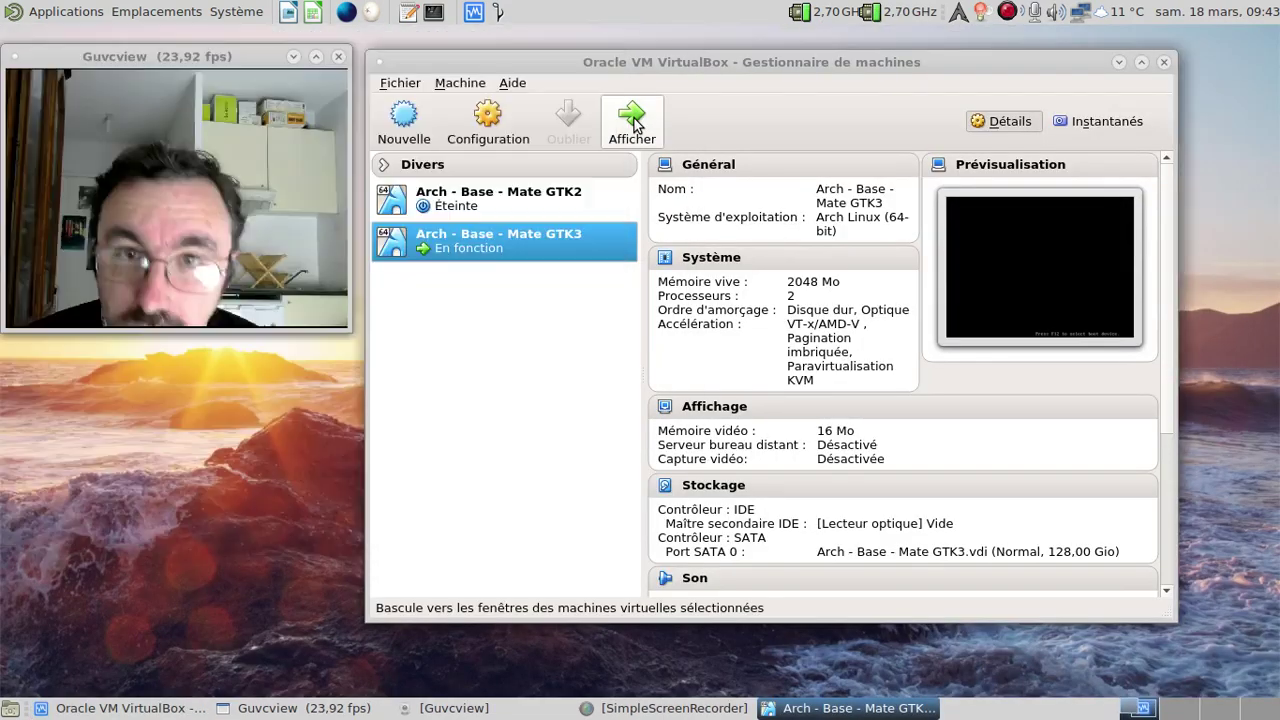
click(634, 118)
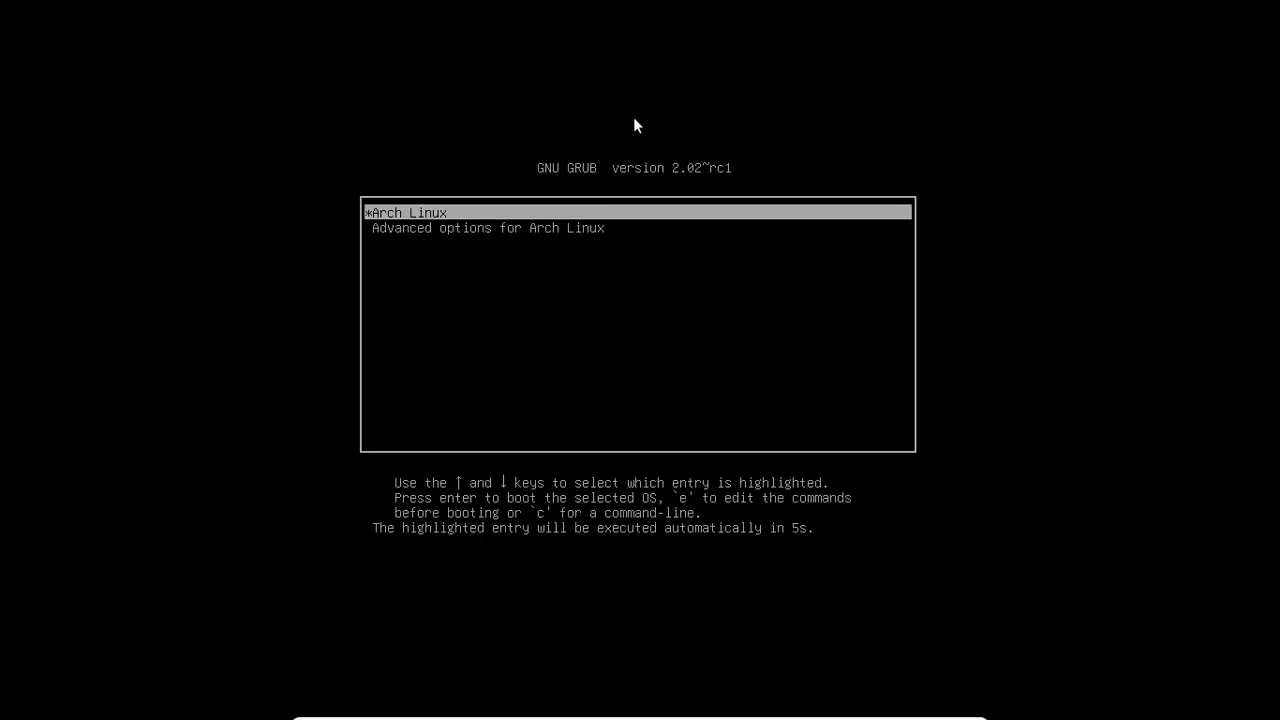
key(Return)
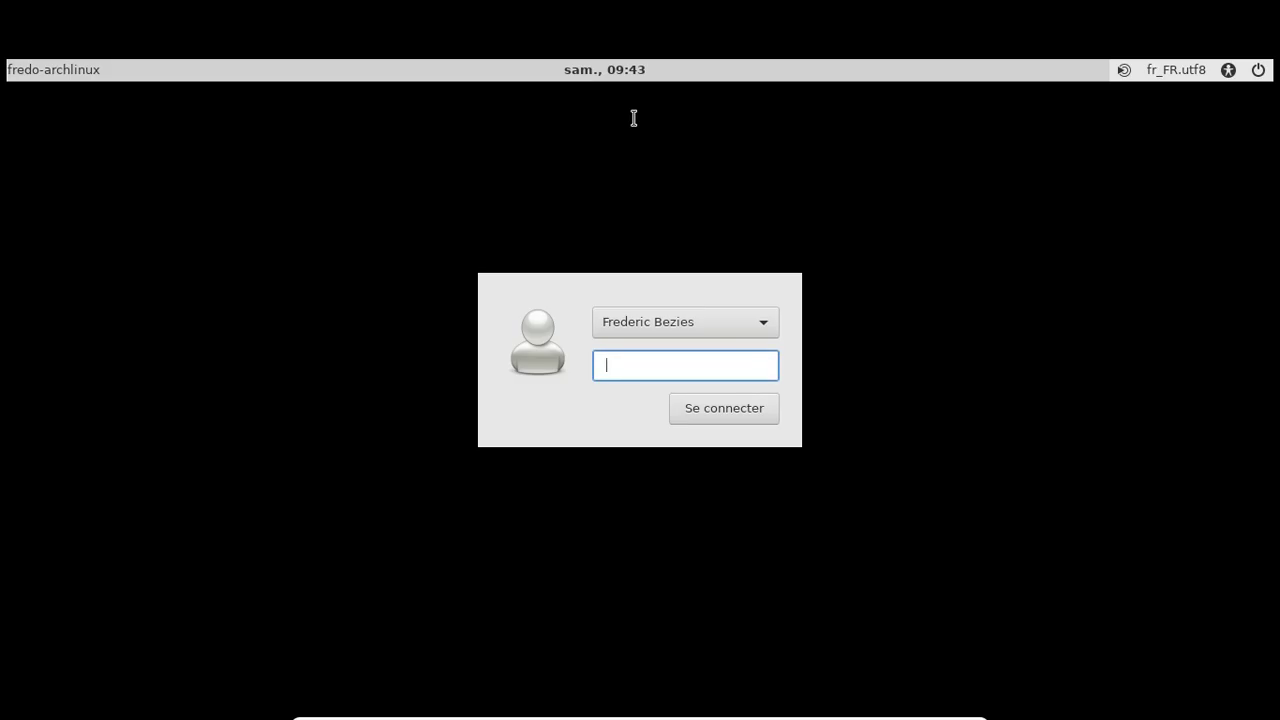
Log in to the MATE session with the account password and dismiss the network connection notification
text(********)
key(Return)
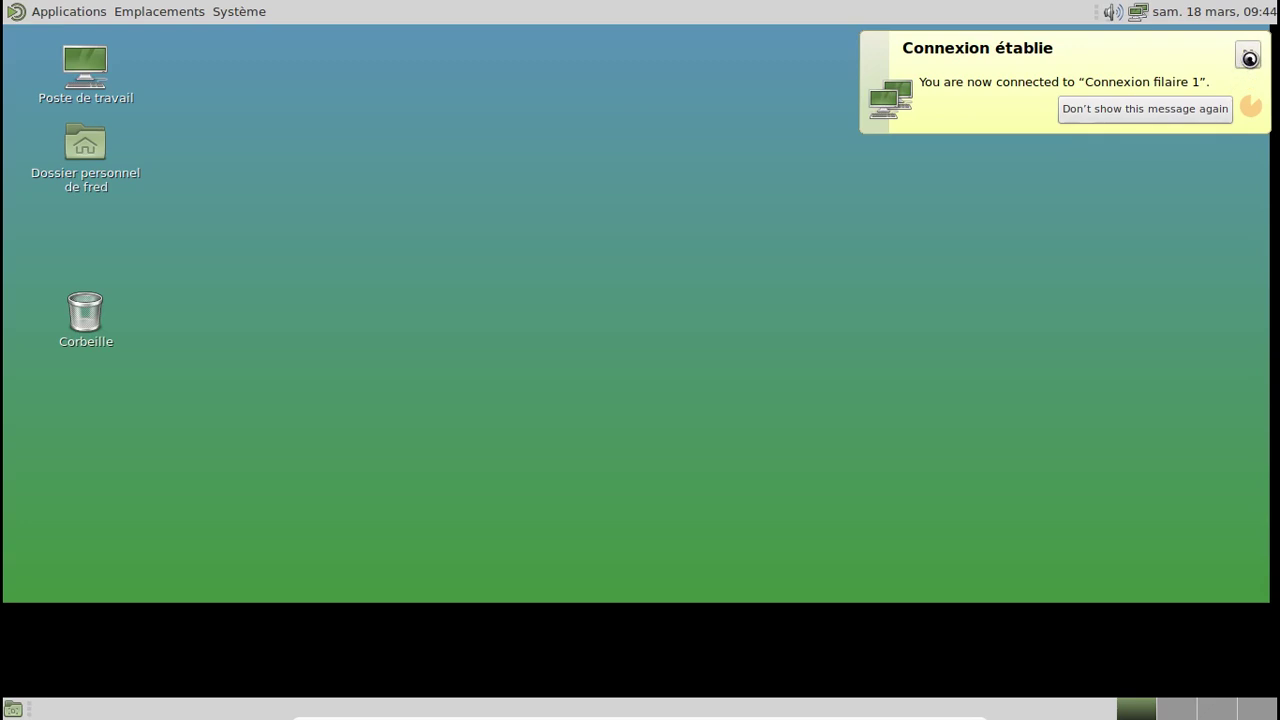
click(1247, 54)
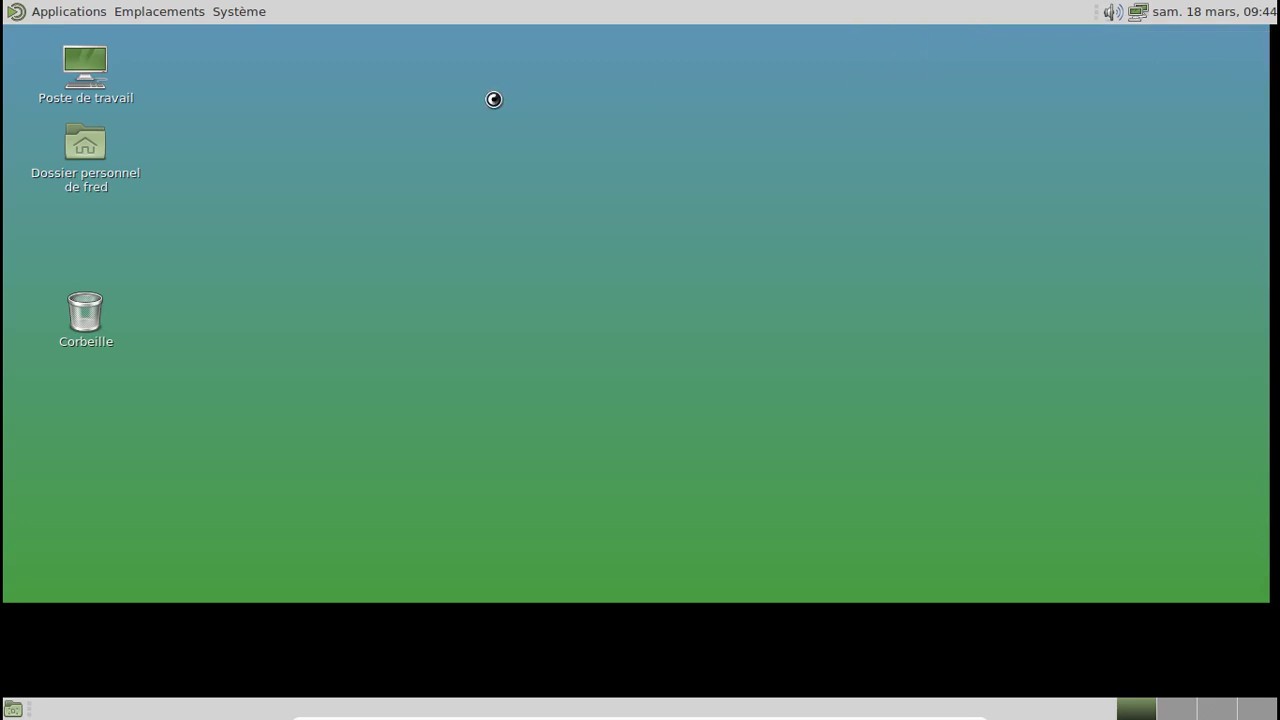
Open the desktop background preferences and dismiss the available-updates notification
right_click(493, 99)
click(599, 310)
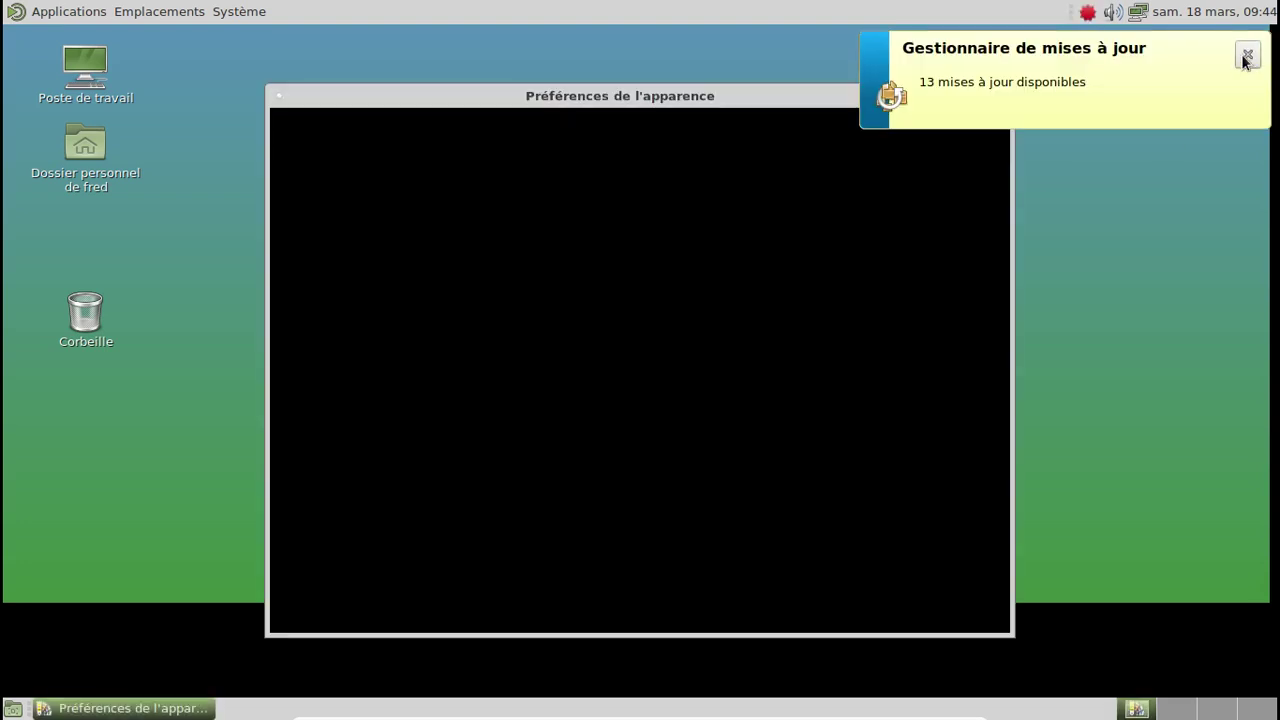
click(1247, 54)
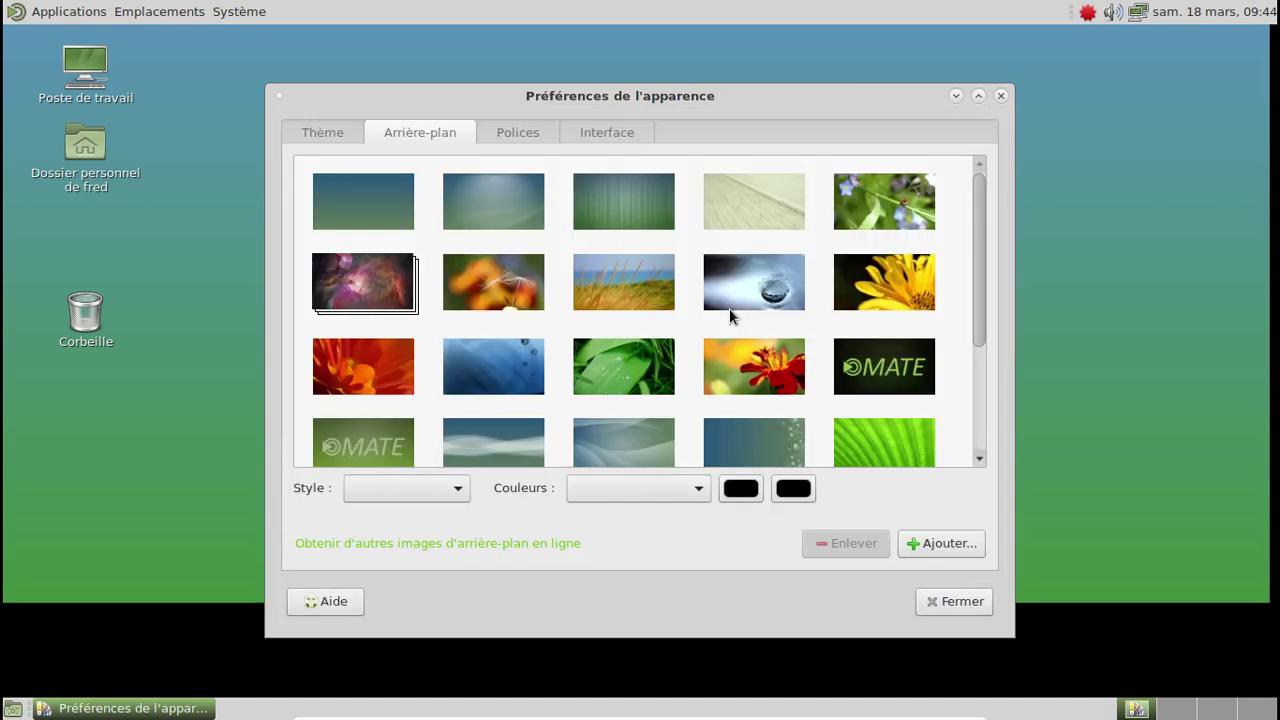
Try the green leaves picture and the seaside grass picture as desktop backgrounds
click(652, 371)
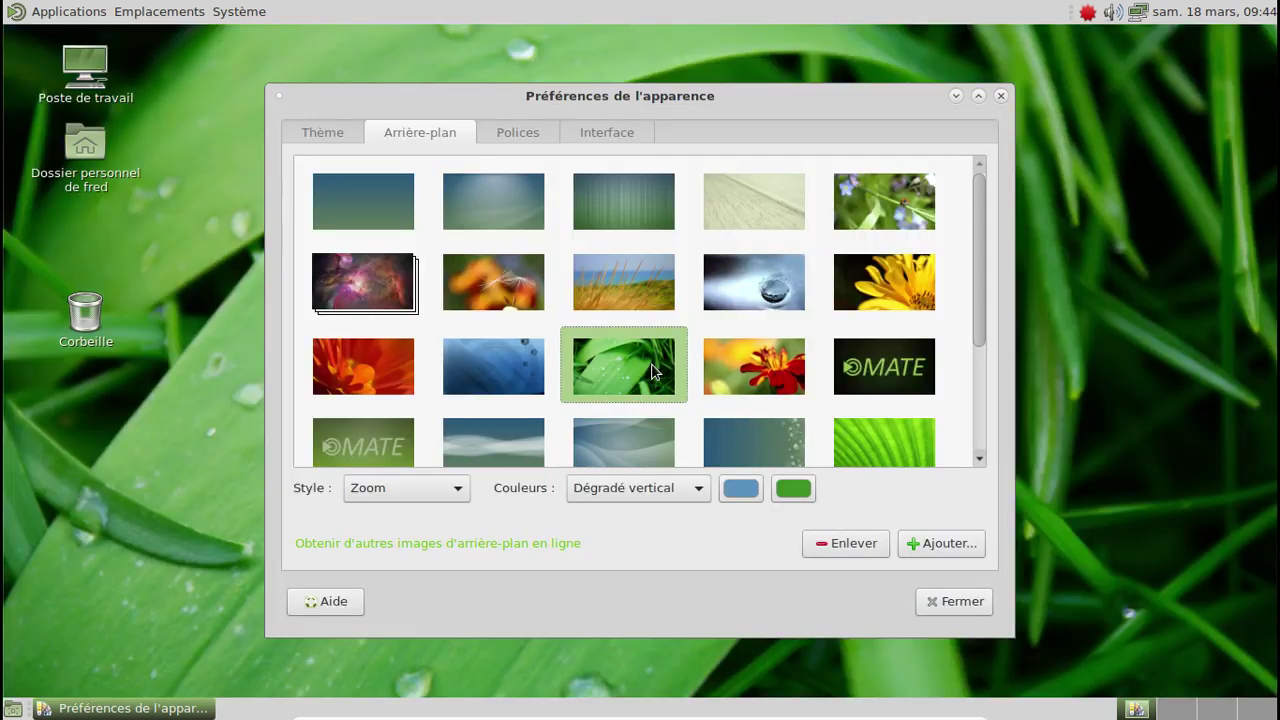
scroll(652, 368, down, 1)
scroll(640, 378, down, 2)
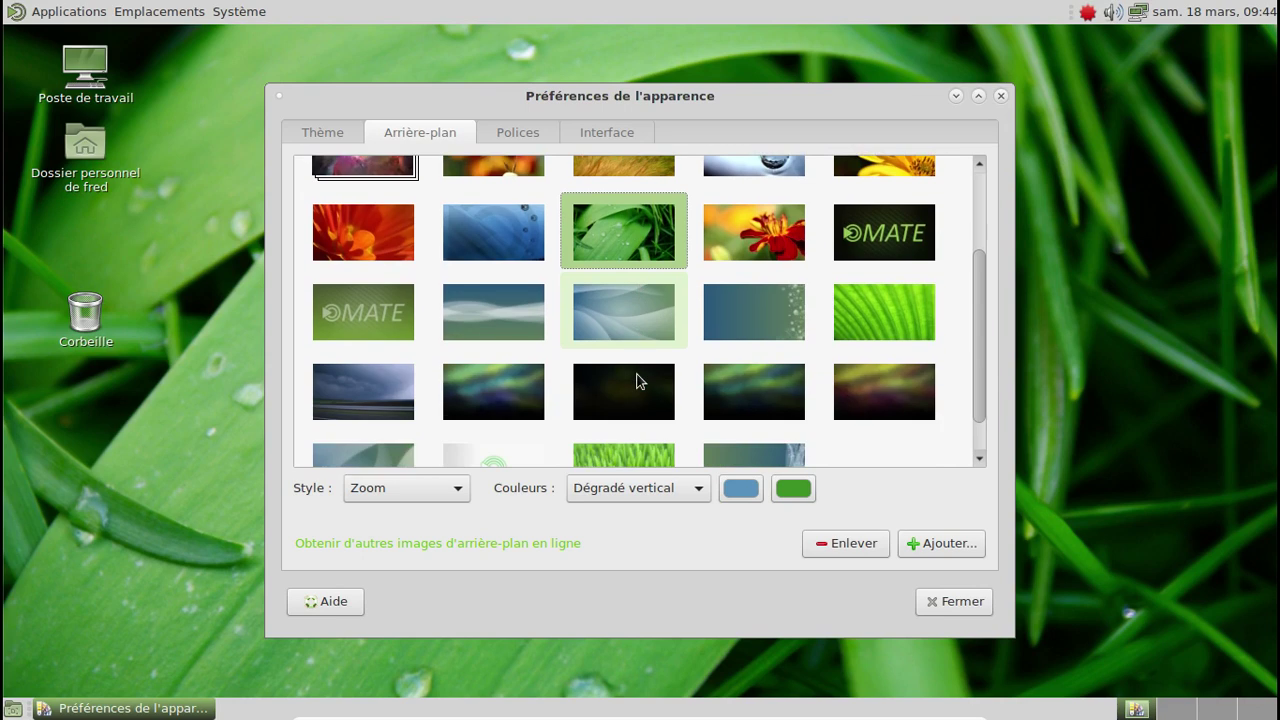
scroll(638, 380, up, 3)
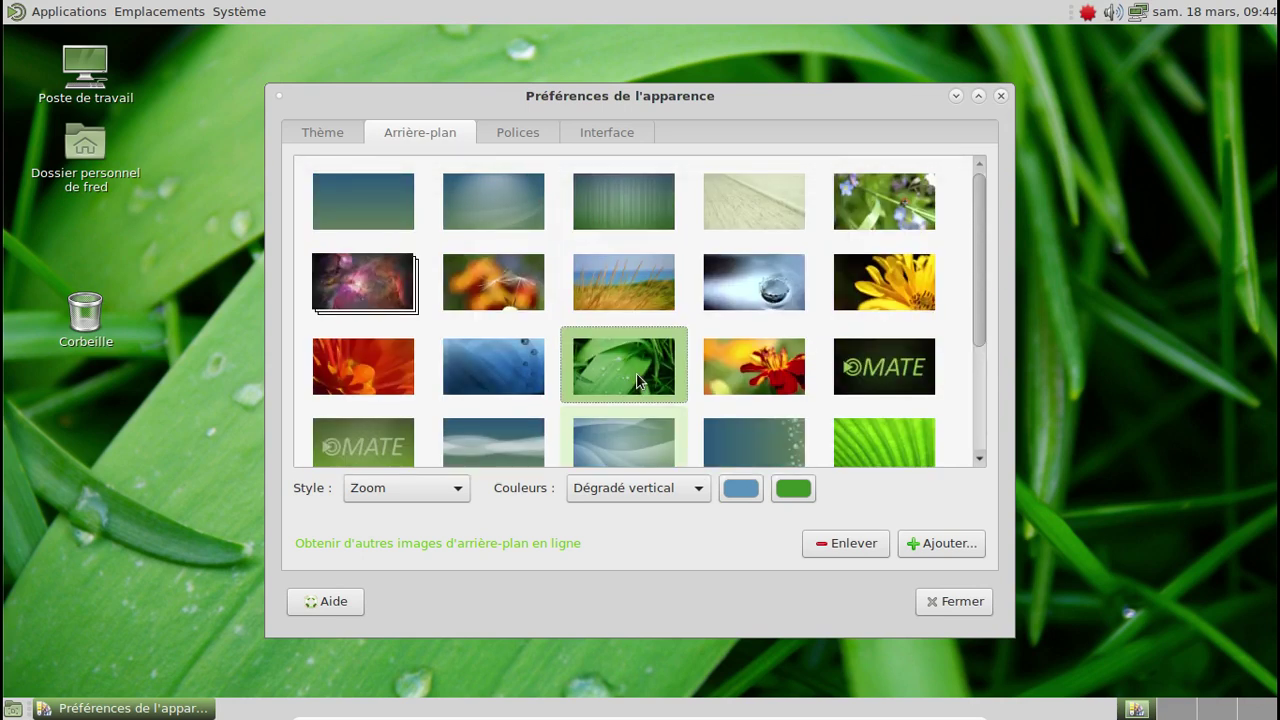
click(605, 299)
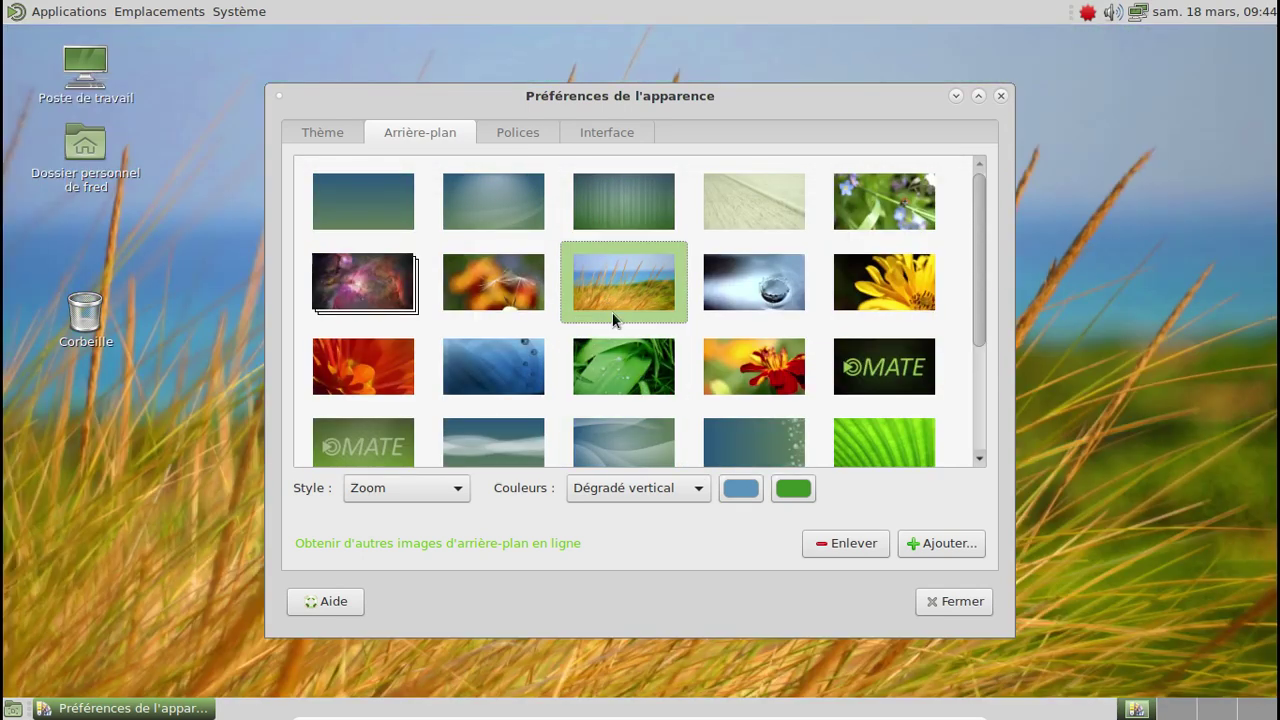
Set the orange picture with dandelion seeds as the desktop background and close the appearance preferences
click(521, 297)
click(948, 603)
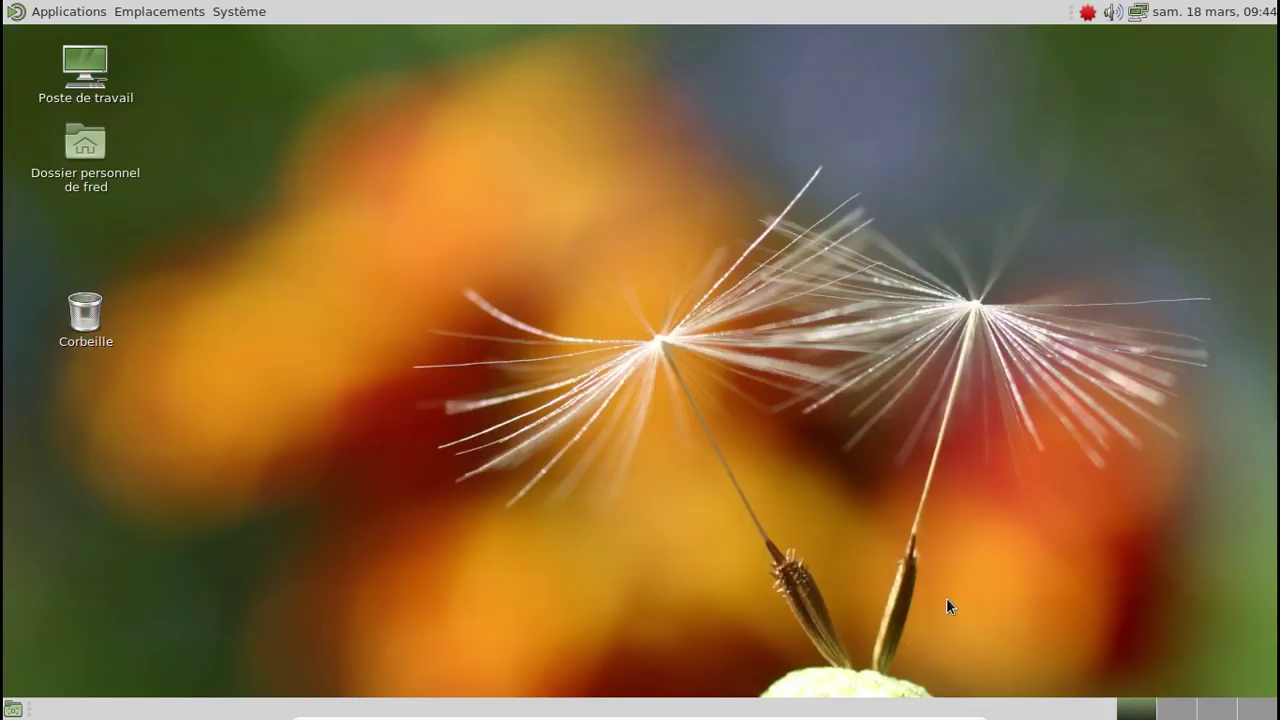
Look over the list of available MATE updates without applying them and close it
click(1087, 13)
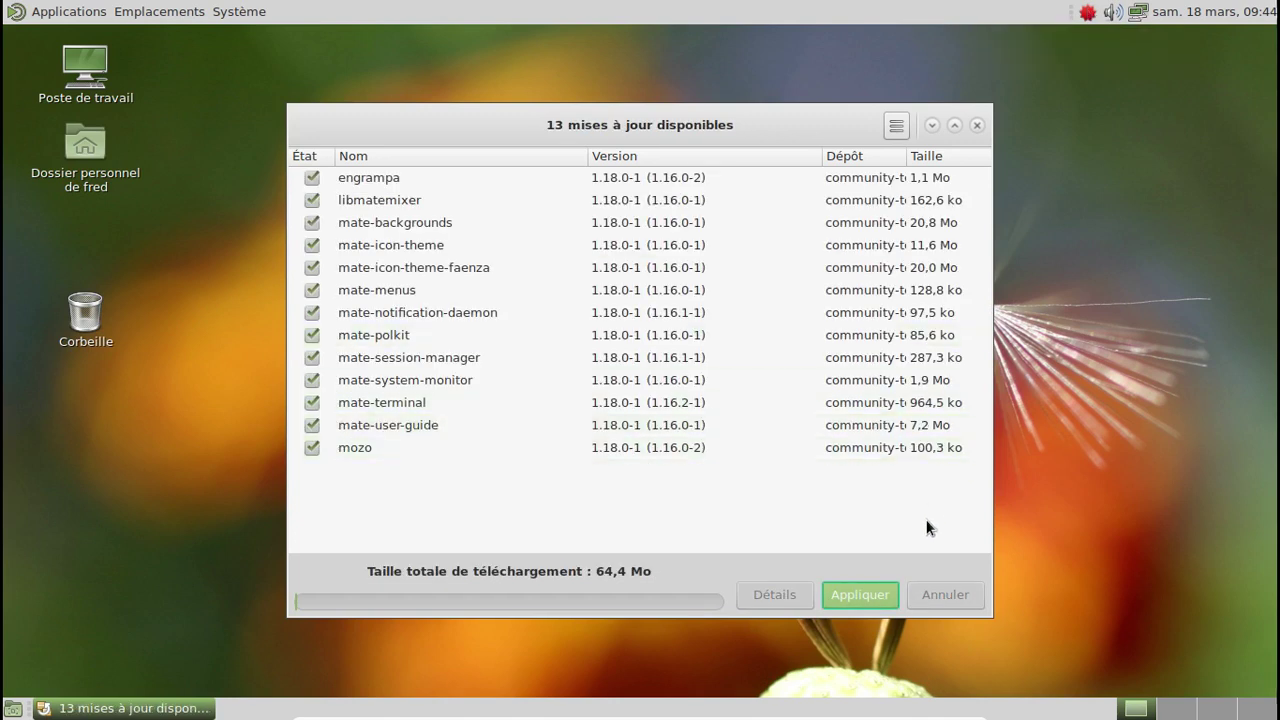
click(978, 125)
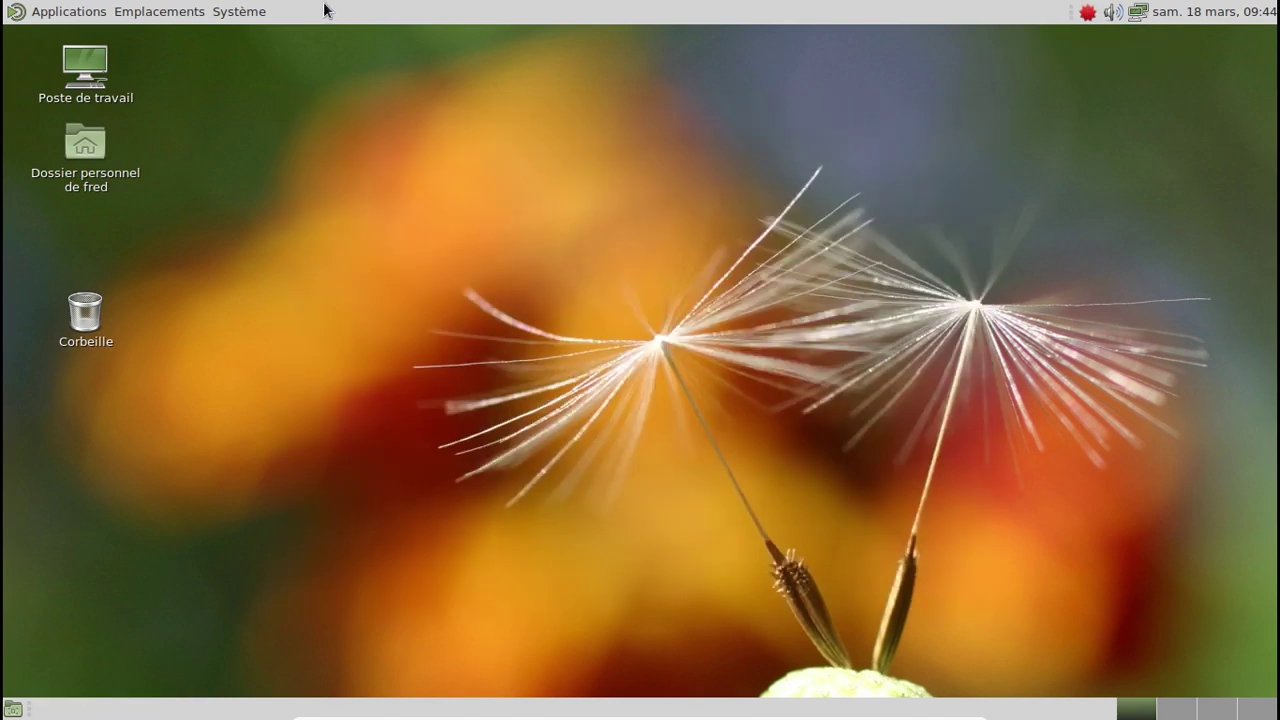
click(70, 12)
click(366, 143)
Examine the versions of the packages in the mate-gtk3 group in the package manager, widening its window, and close it
right_click(1087, 13)
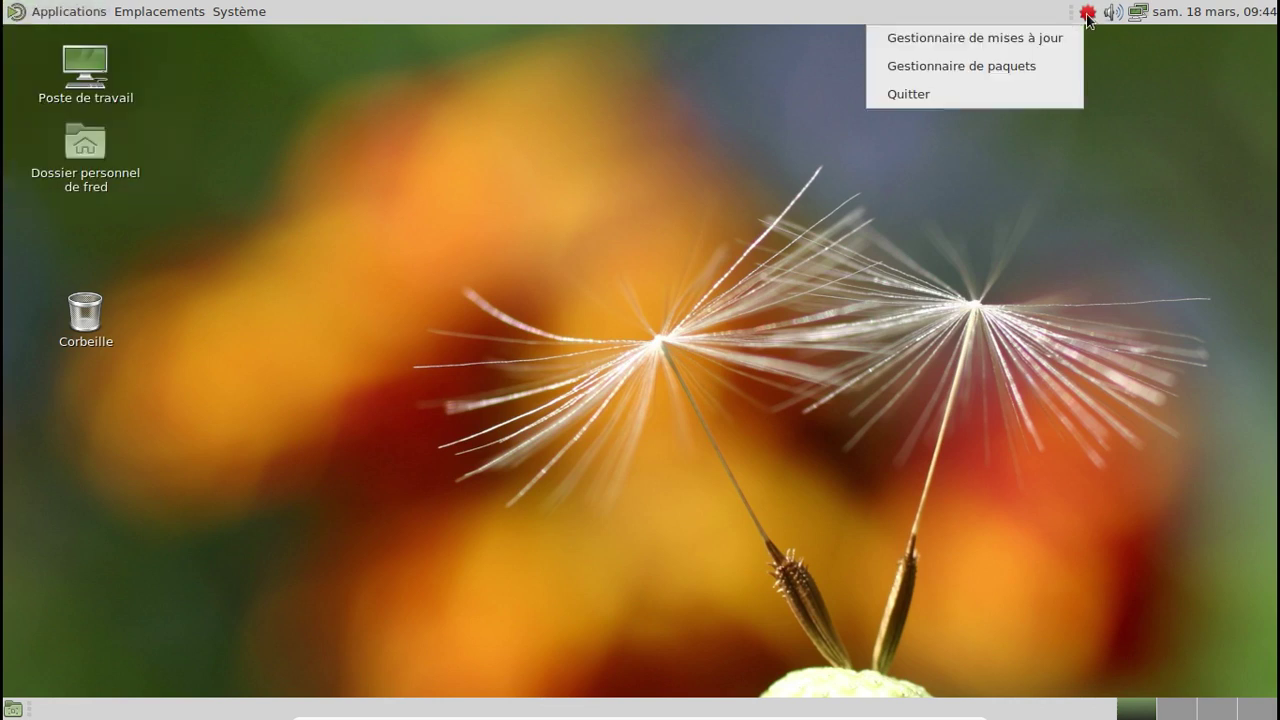
click(1031, 65)
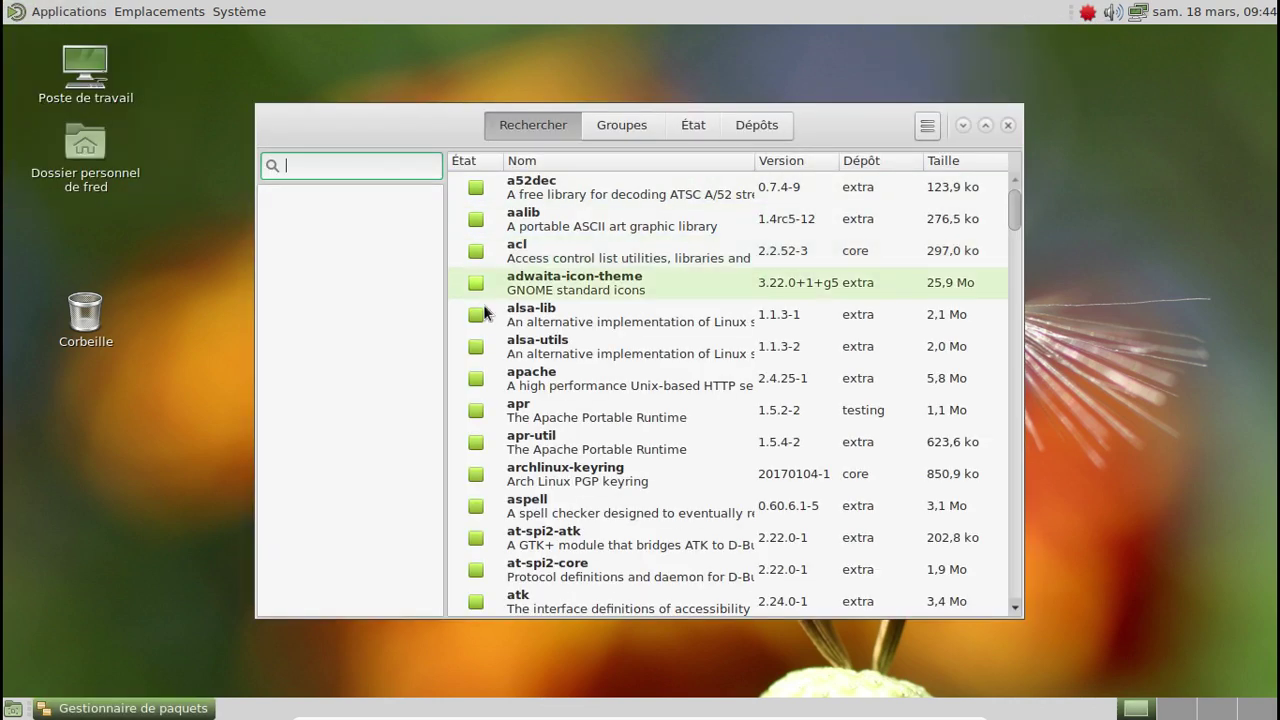
click(699, 129)
click(640, 127)
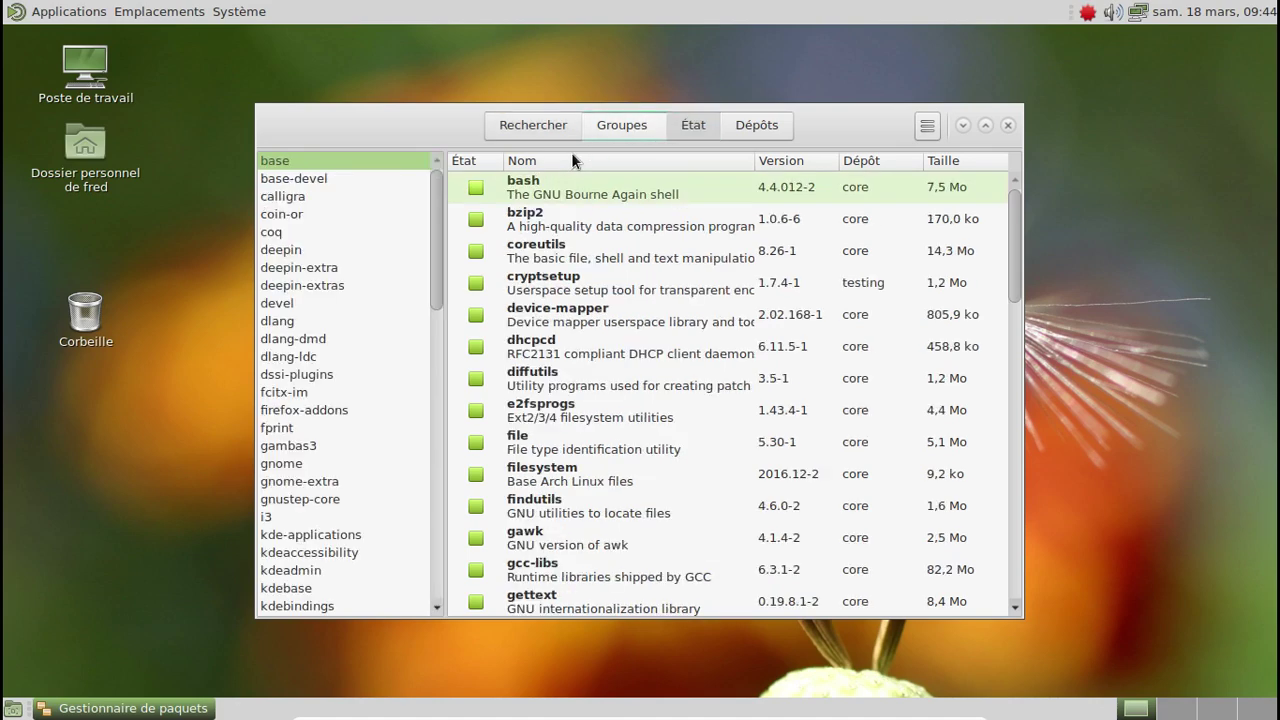
scroll(378, 380, down, 2)
scroll(380, 394, down, 9)
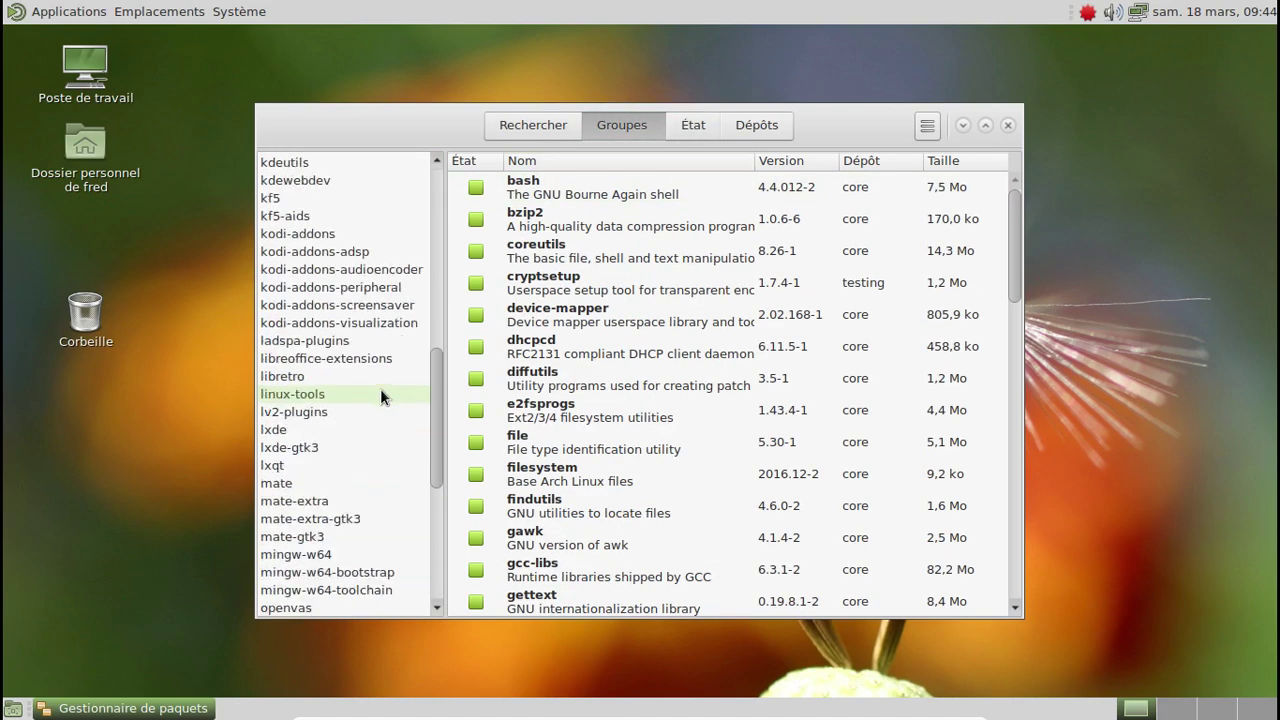
click(330, 536)
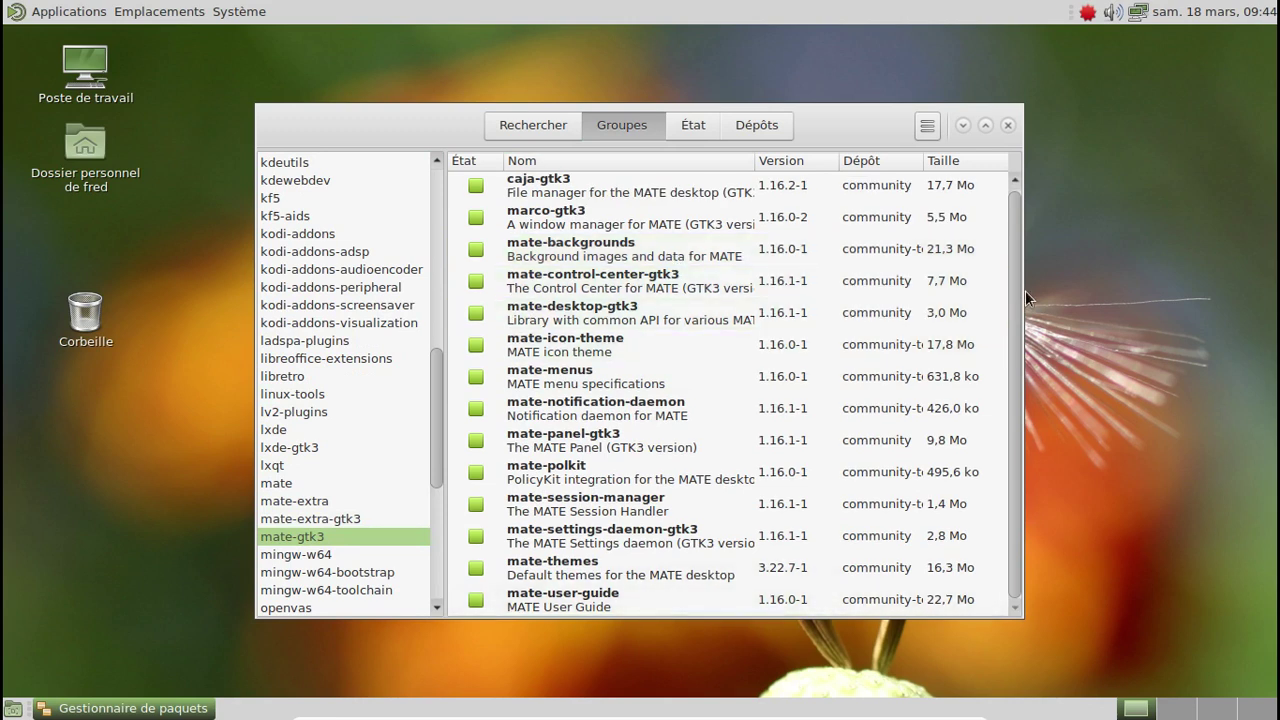
drag(1018, 289, 1146, 289)
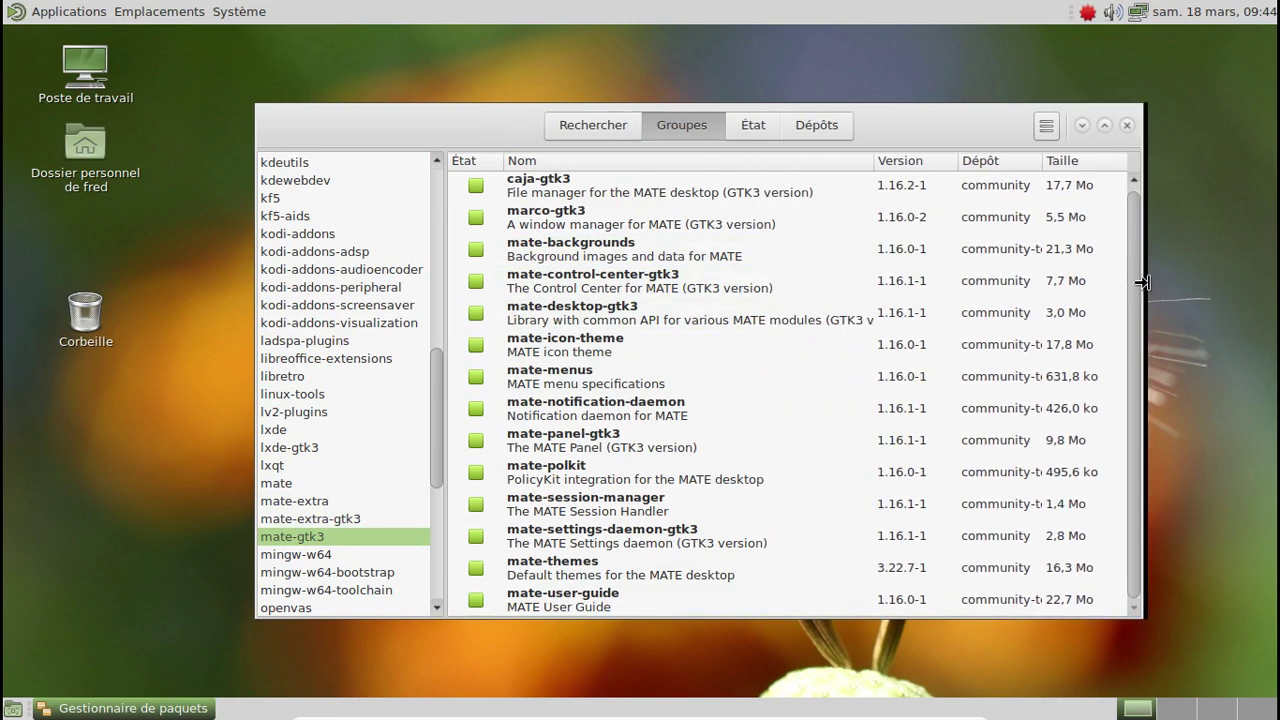
click(1132, 125)
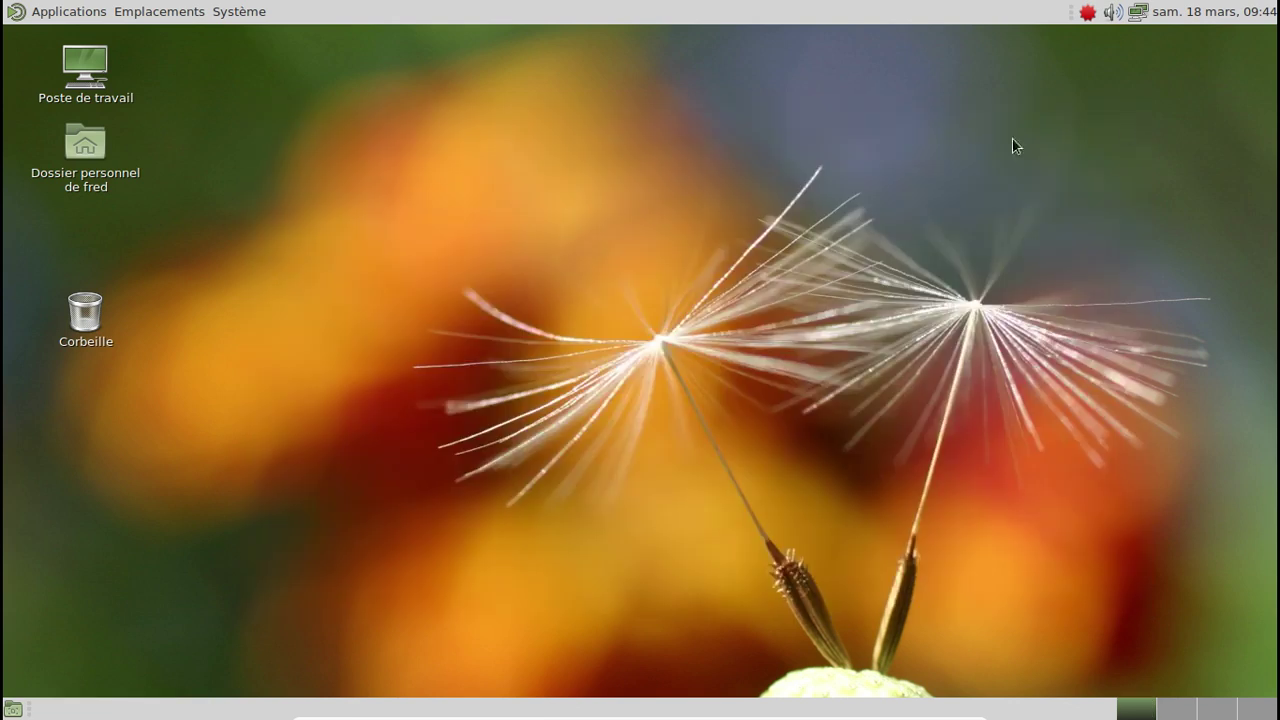
Open a terminal, enlarge its text by two zoom levels and reposition the window so it fits on the desktop
click(92, 14)
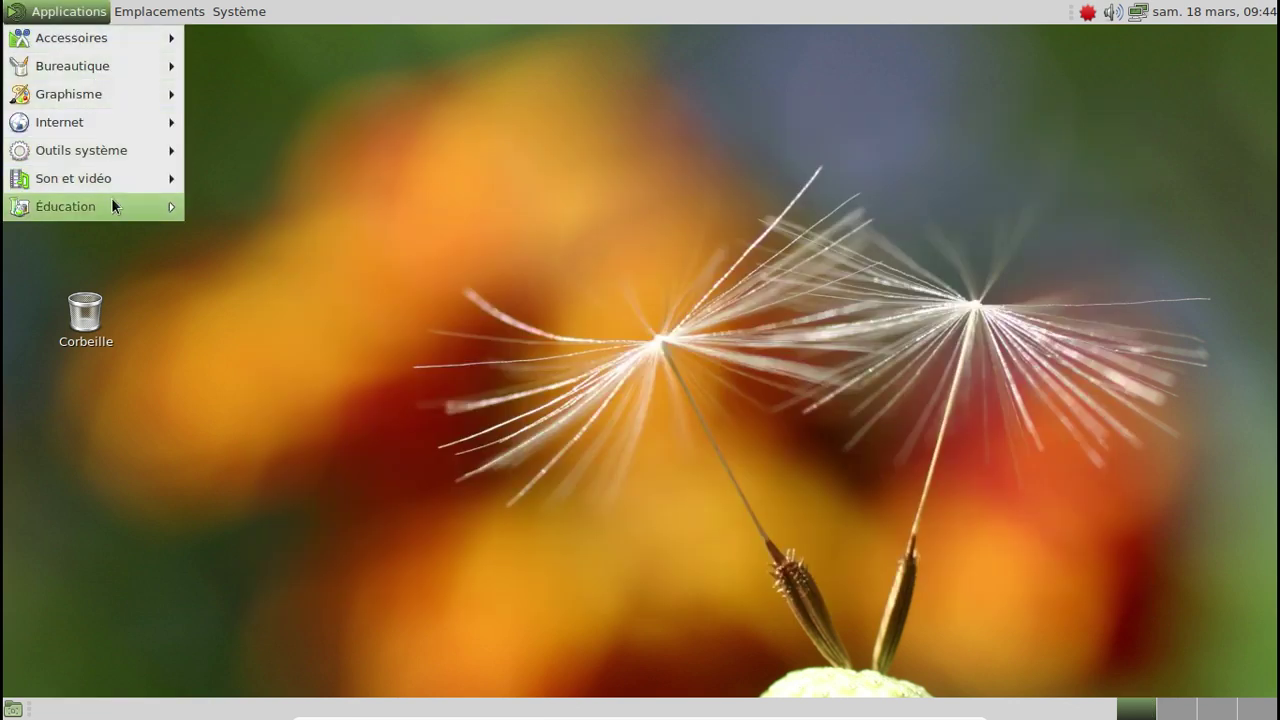
mouse_move(98, 151)
click(291, 375)
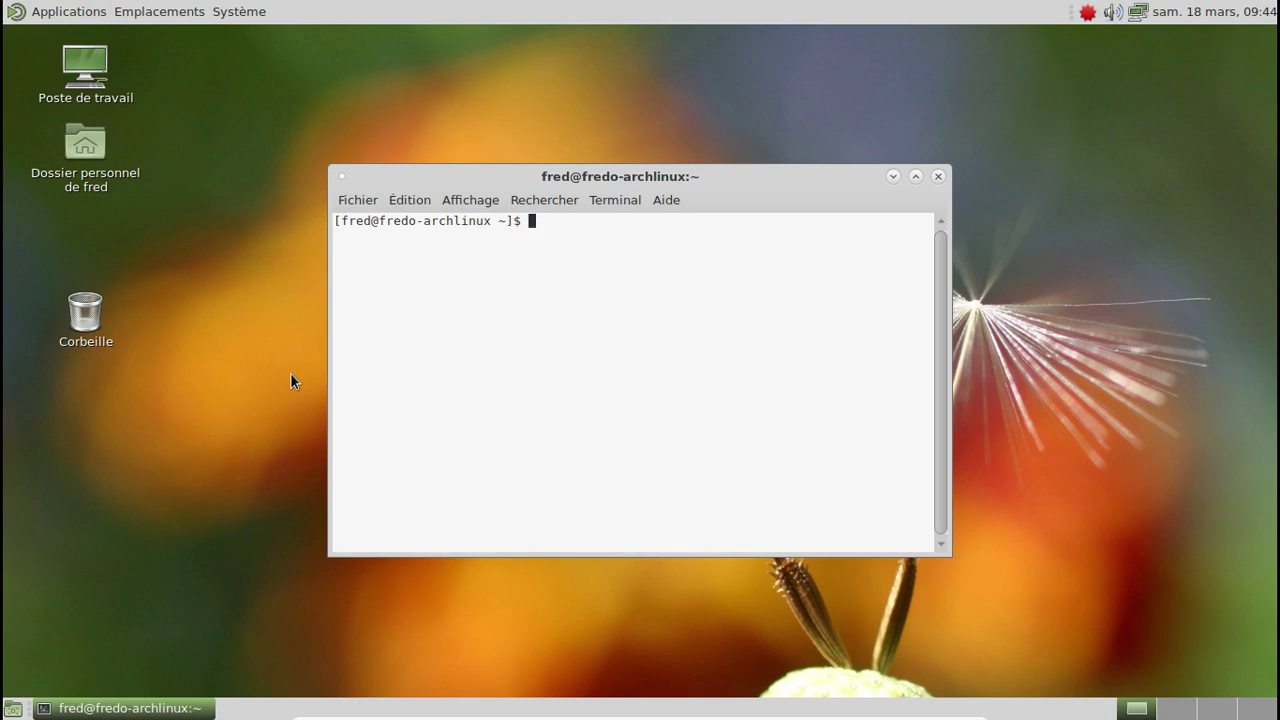
click(470, 200)
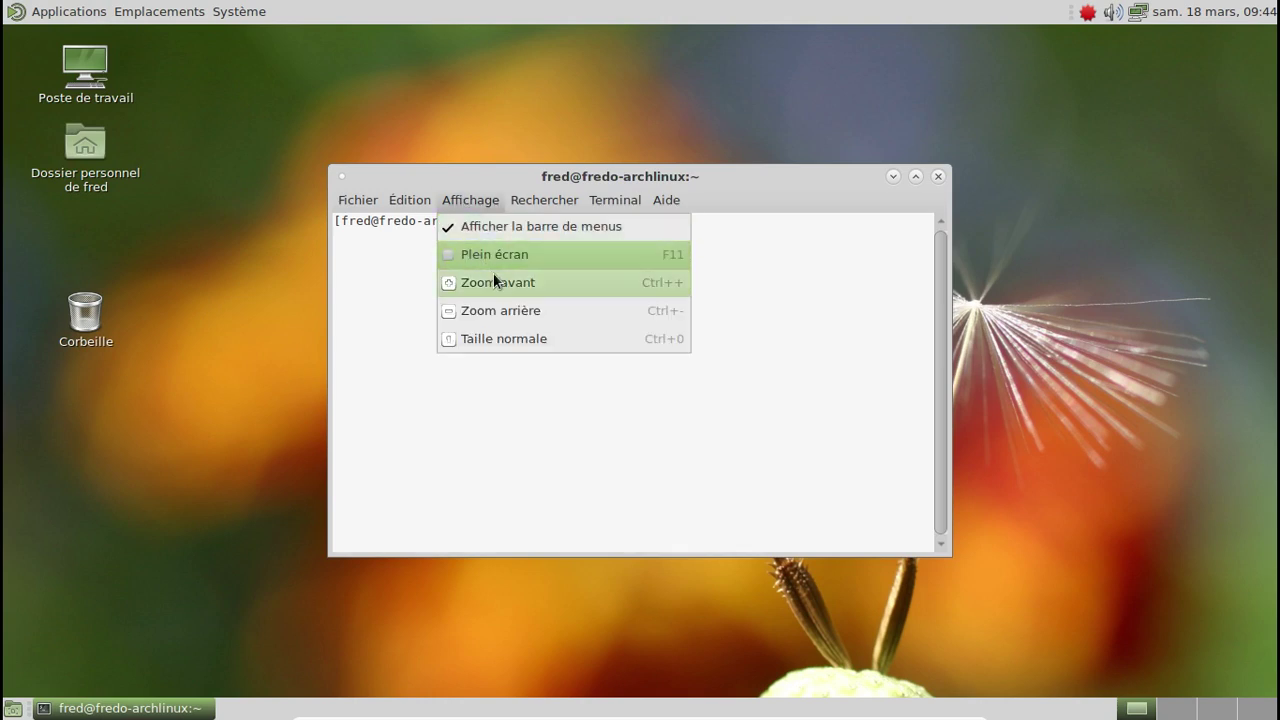
click(502, 284)
click(482, 205)
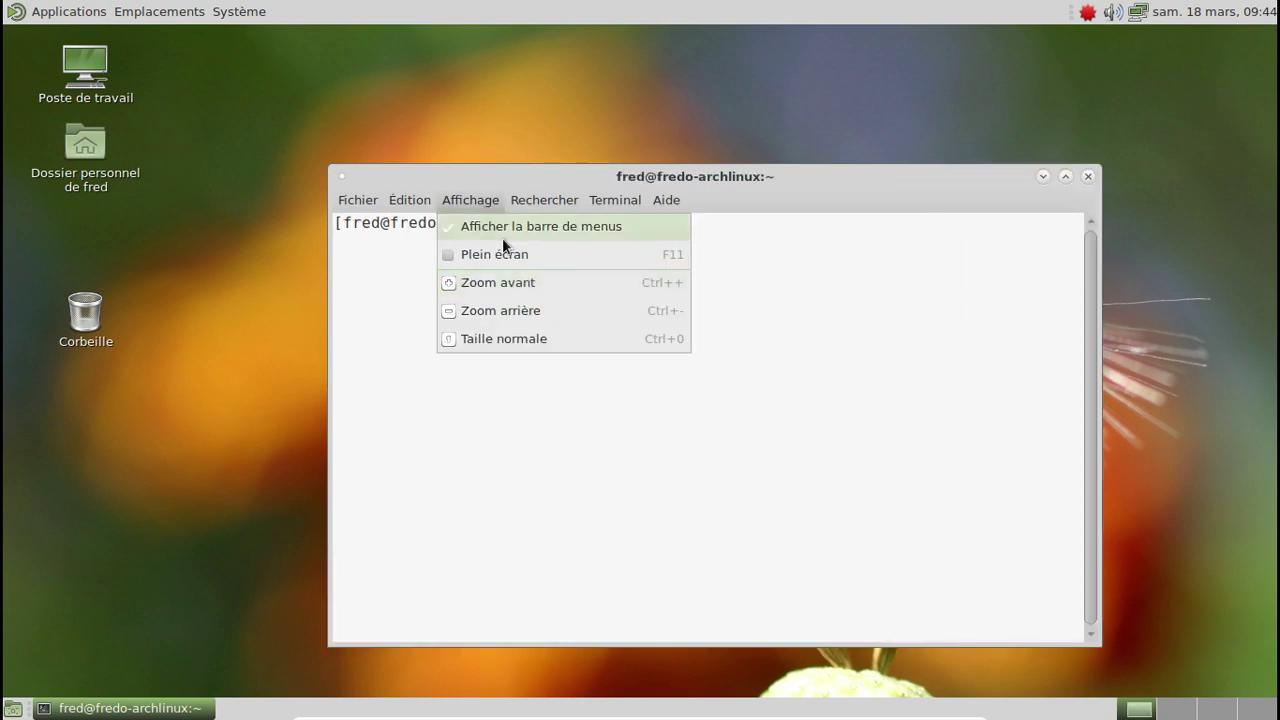
click(531, 283)
drag(591, 154, 434, 55)
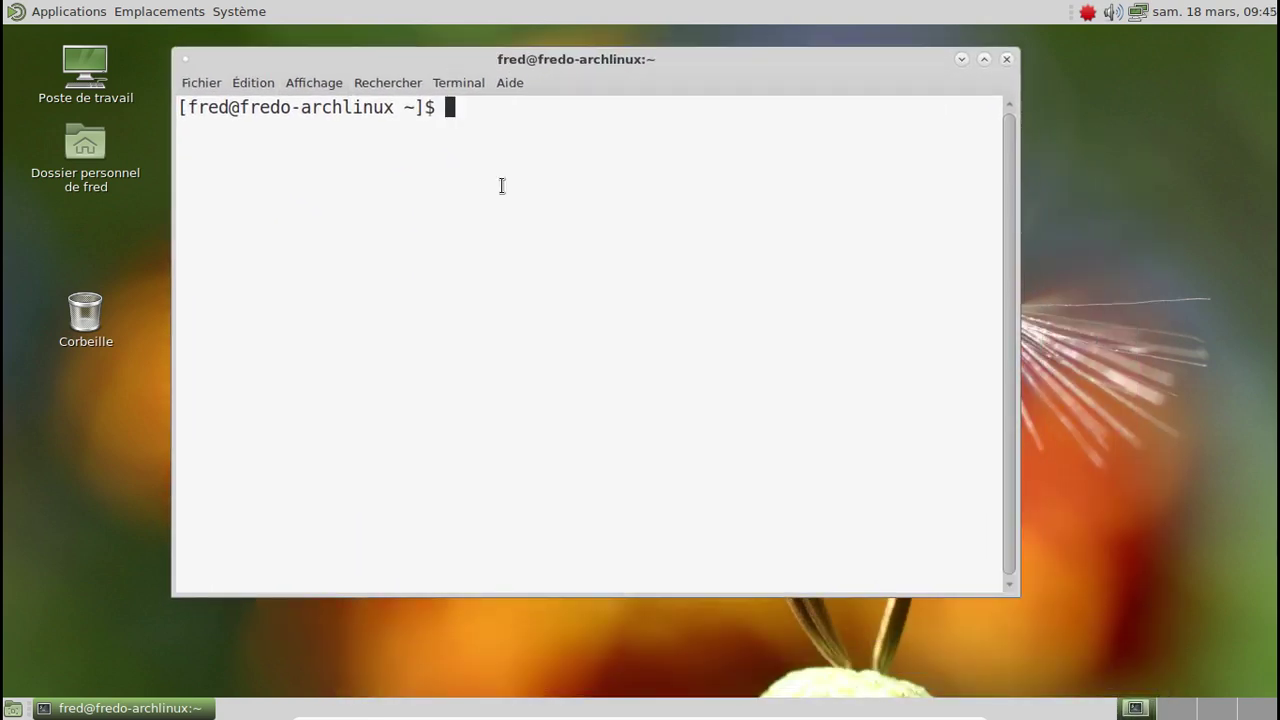
Write the upgrade command sudo pacman -Syyu at the terminal prompt without running it
text(sudo pacman -Syyi)
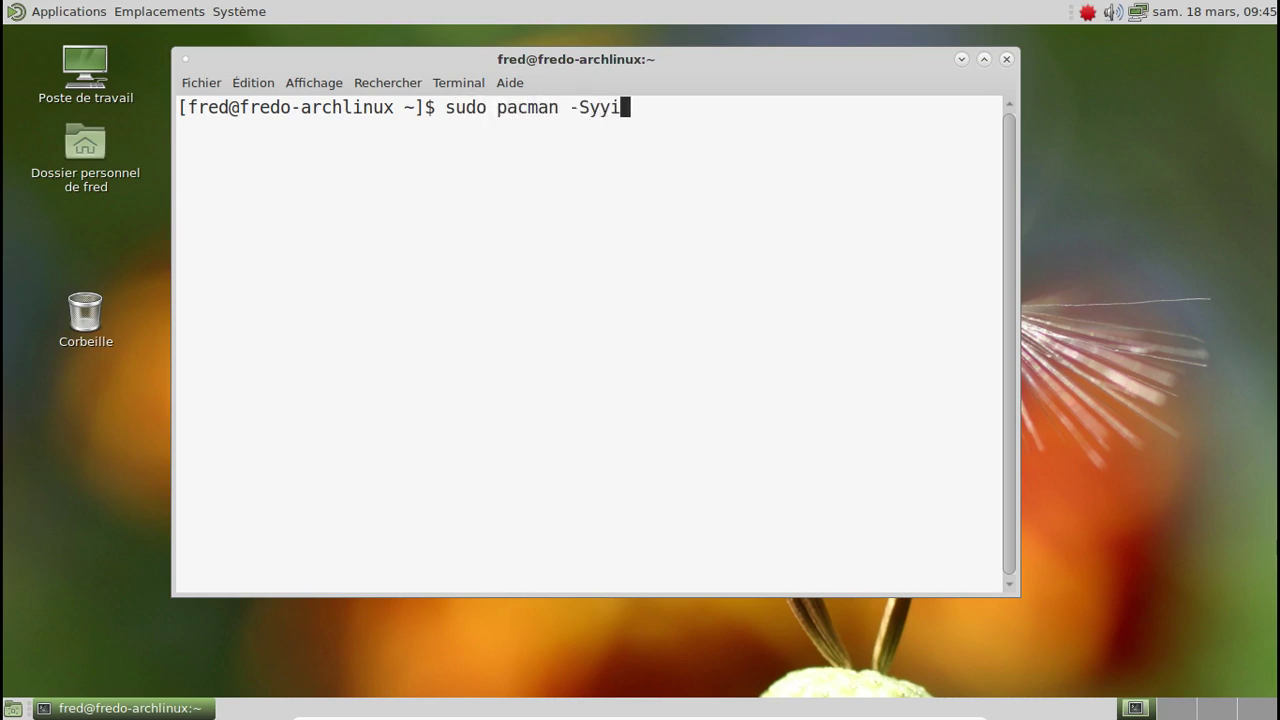
key(BackSpace)
text(u)
Replace sudo pacman with yaourt in the unexecuted command, keeping the -Syyu option
key(Home)
key(Right)
key(Right)
key(Right)
key(Right)
key(Right)
key(Right)
key(Right)
key(Right)
key(Right)
key(Right)
key(Delete)
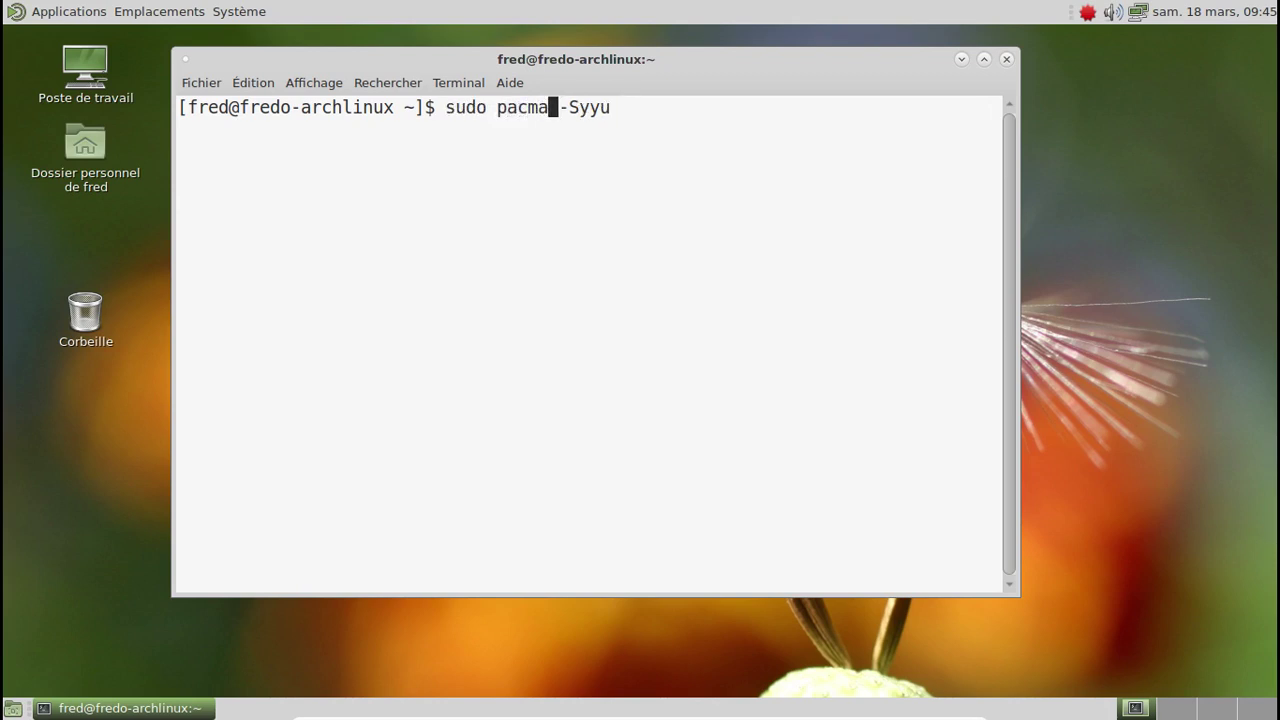
key(BackSpace)
key(BackSpace)
key(BackSpace)
key(BackSpace)
key(BackSpace)
key(BackSpace)
key(BackSpace)
key(BackSpace)
key(BackSpace)
key(BackSpace)
text(yaourt)
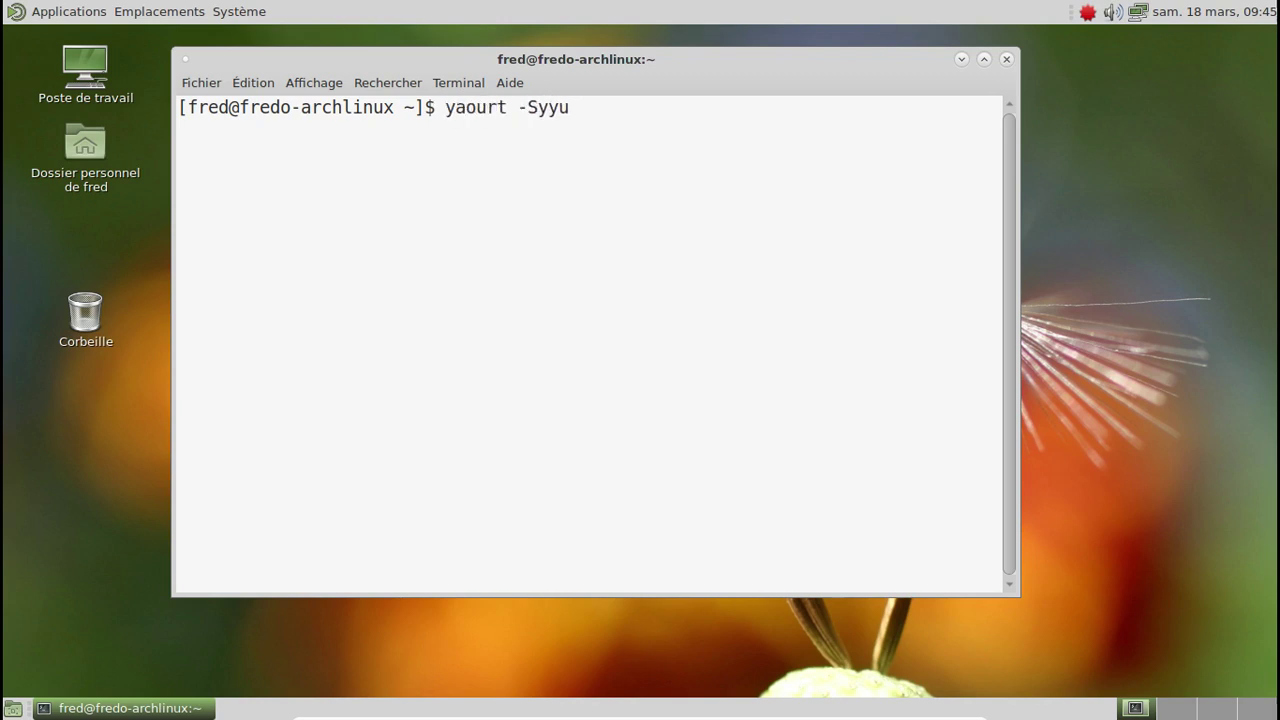
Replace yaourt with pacaur, run pacaur -Syyu and authenticate with the account password
key(BackSpace)
key(BackSpace)
key(BackSpace)
key(BackSpace)
key(BackSpace)
key(BackSpace)
text(pacaur)
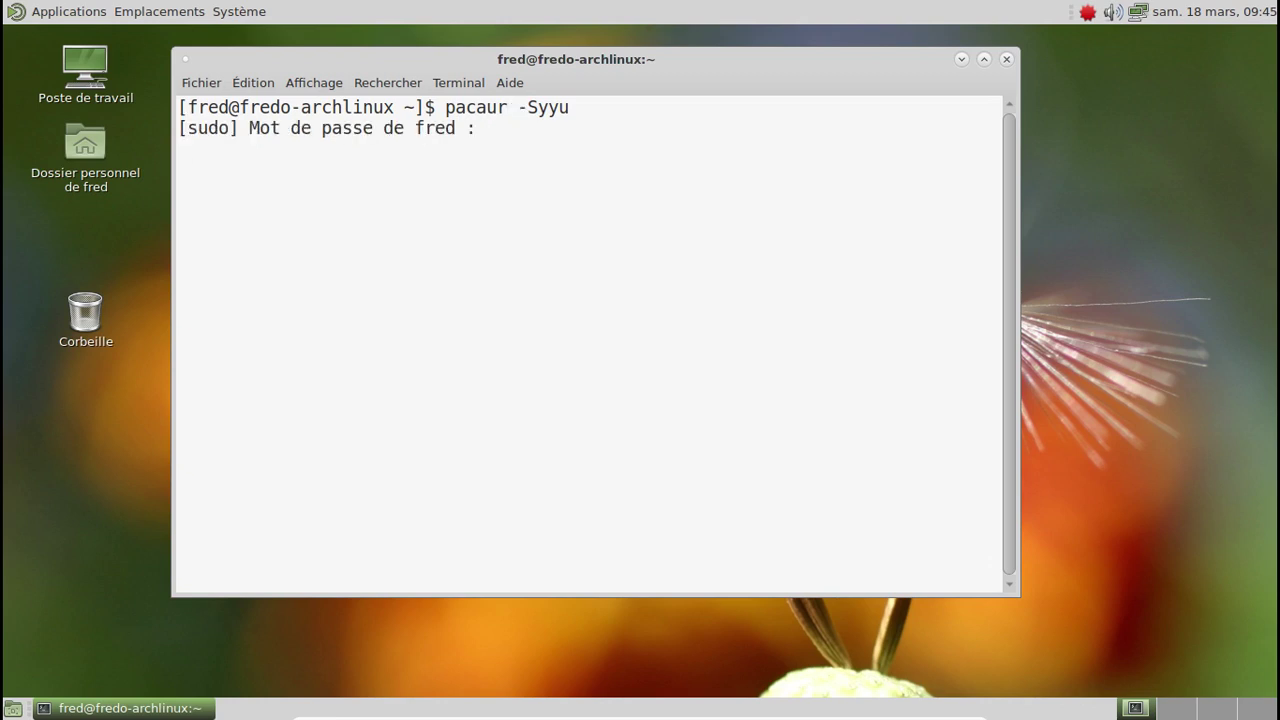
key(Return)
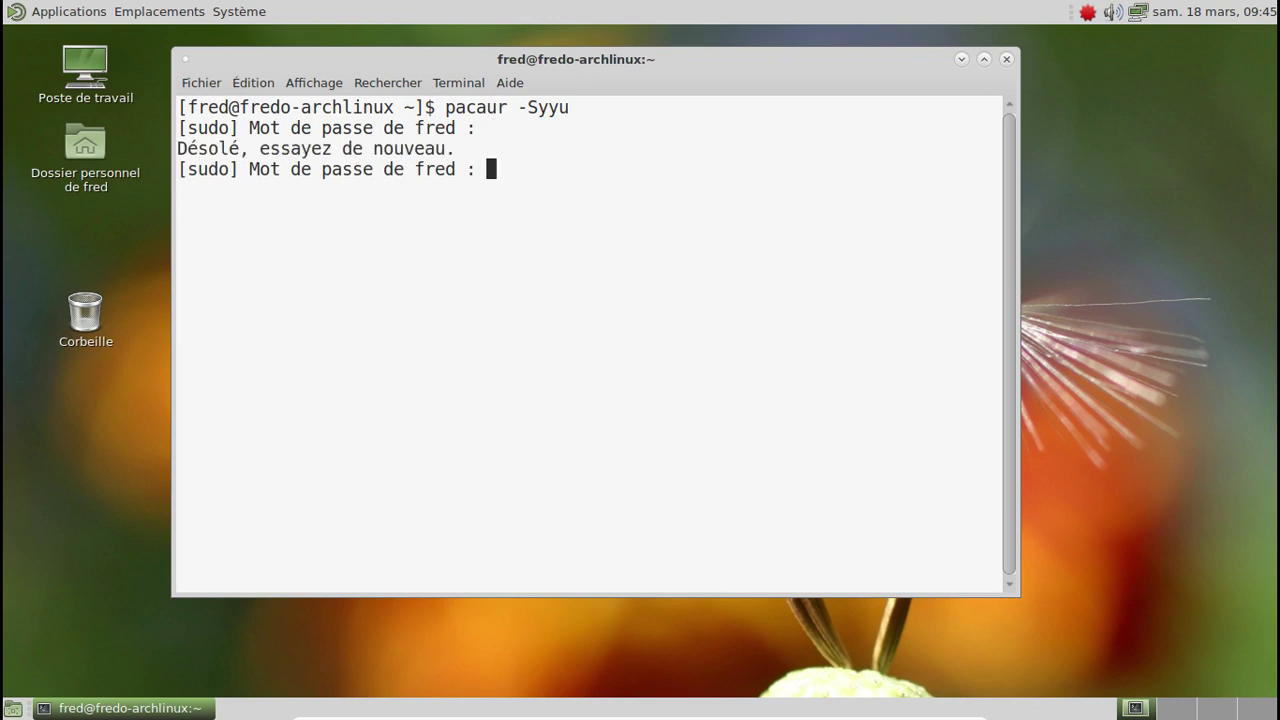
key(Return)
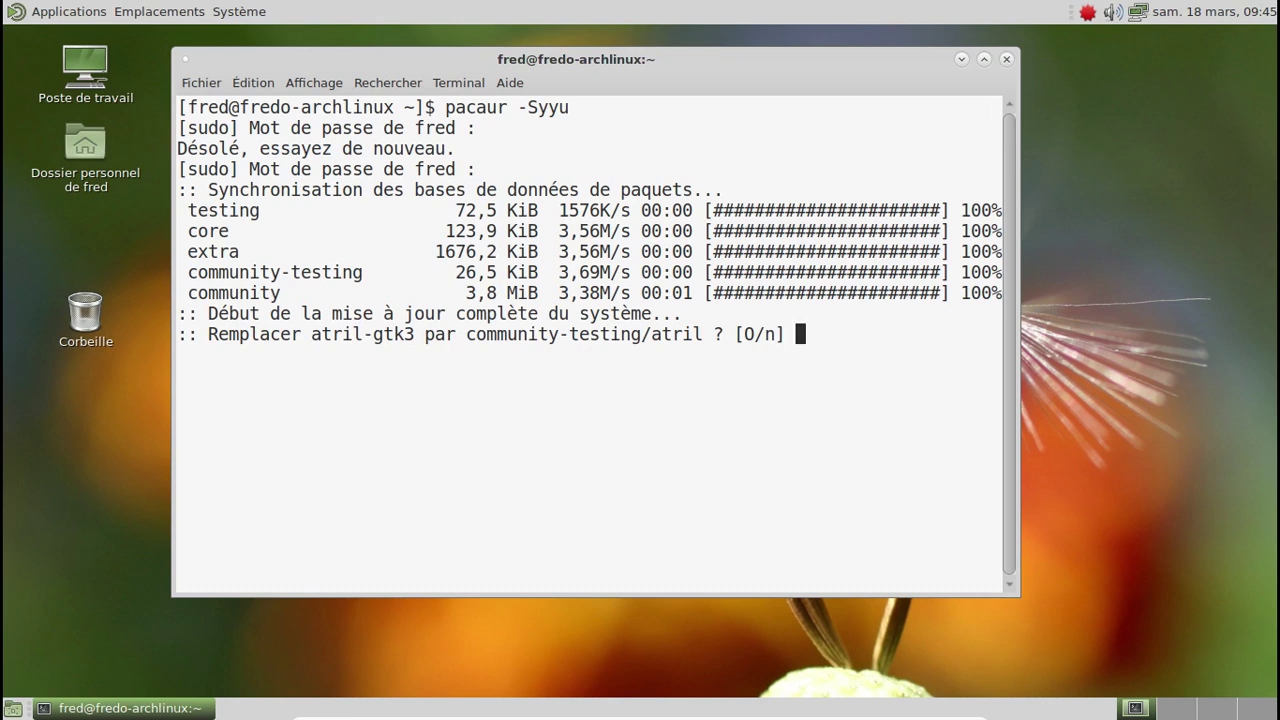
Accept every proposed replacement of the installed -gtk3 packages and mate-desktop-schemas with their community-testing counterparts, from atril onward
text(o)
key(Return)
text(o)
key(Return)
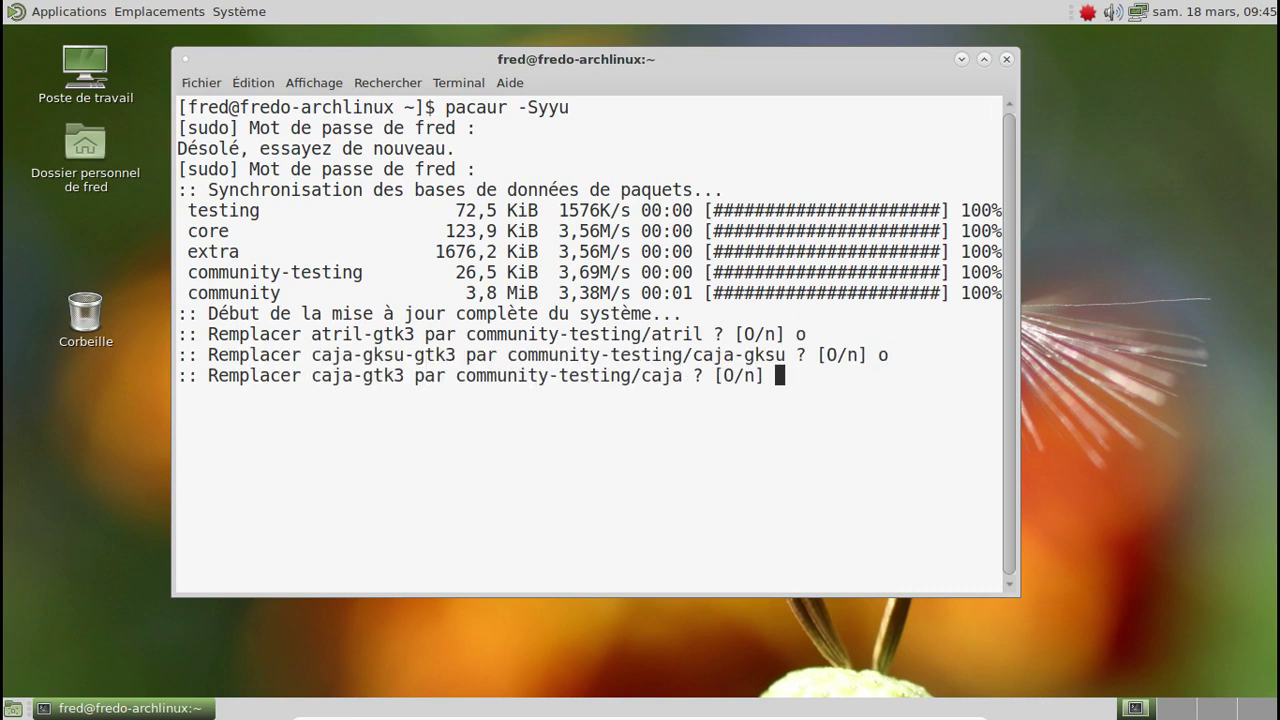
text(o)
key(Return)
text(o)
key(Return)
text(o)
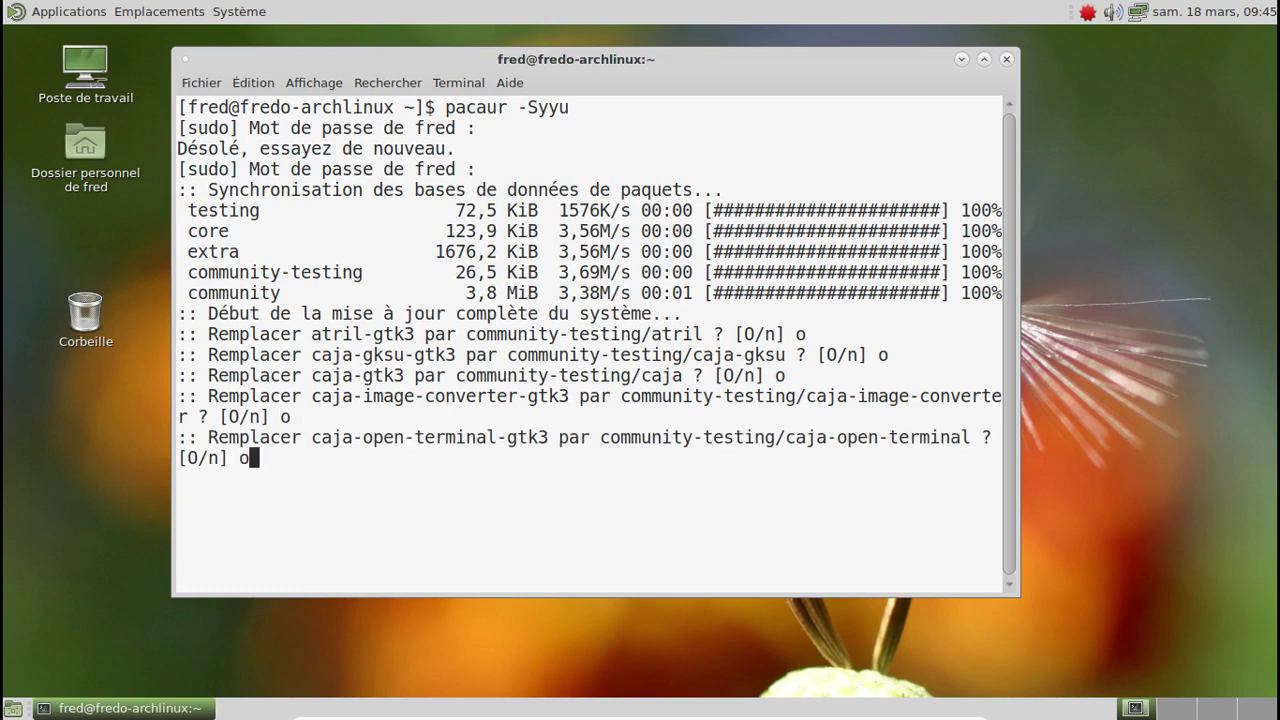
key(Return)
text(o)
key(Return)
text(o)
key(Return)
text(o)
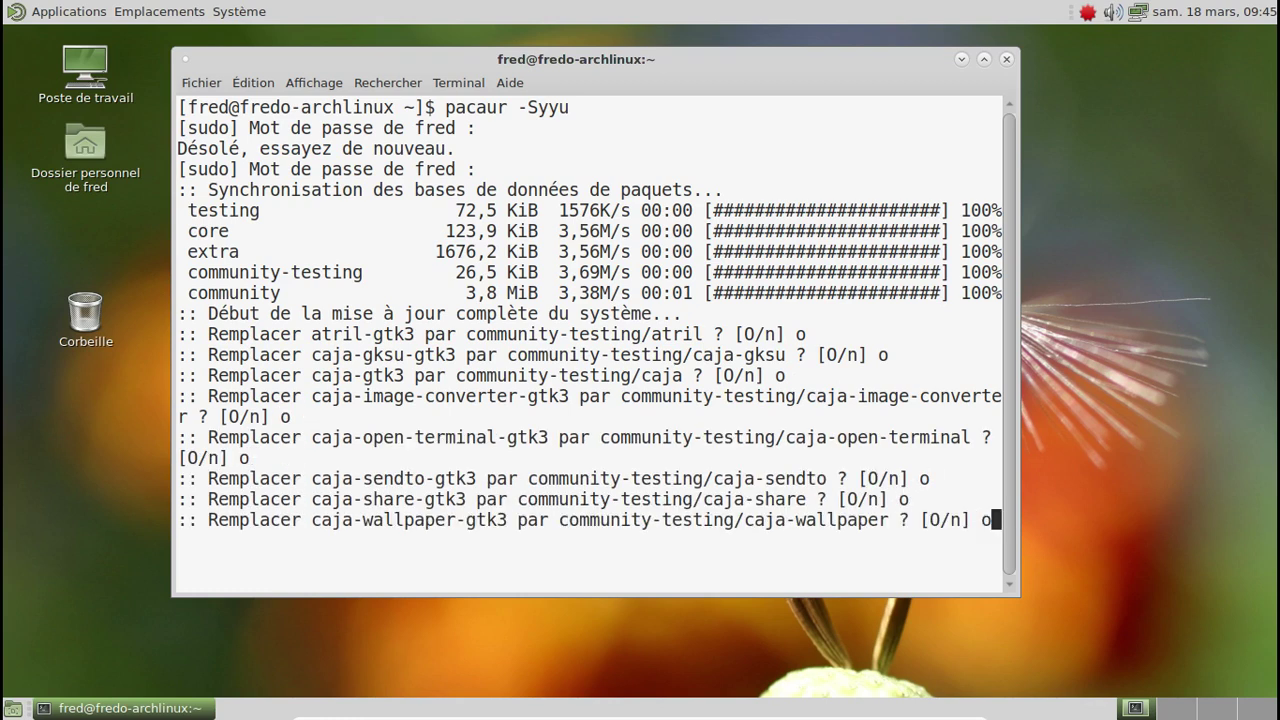
key(Return)
text(o)
key(Return)
text(o)
key(Return)
text(o)
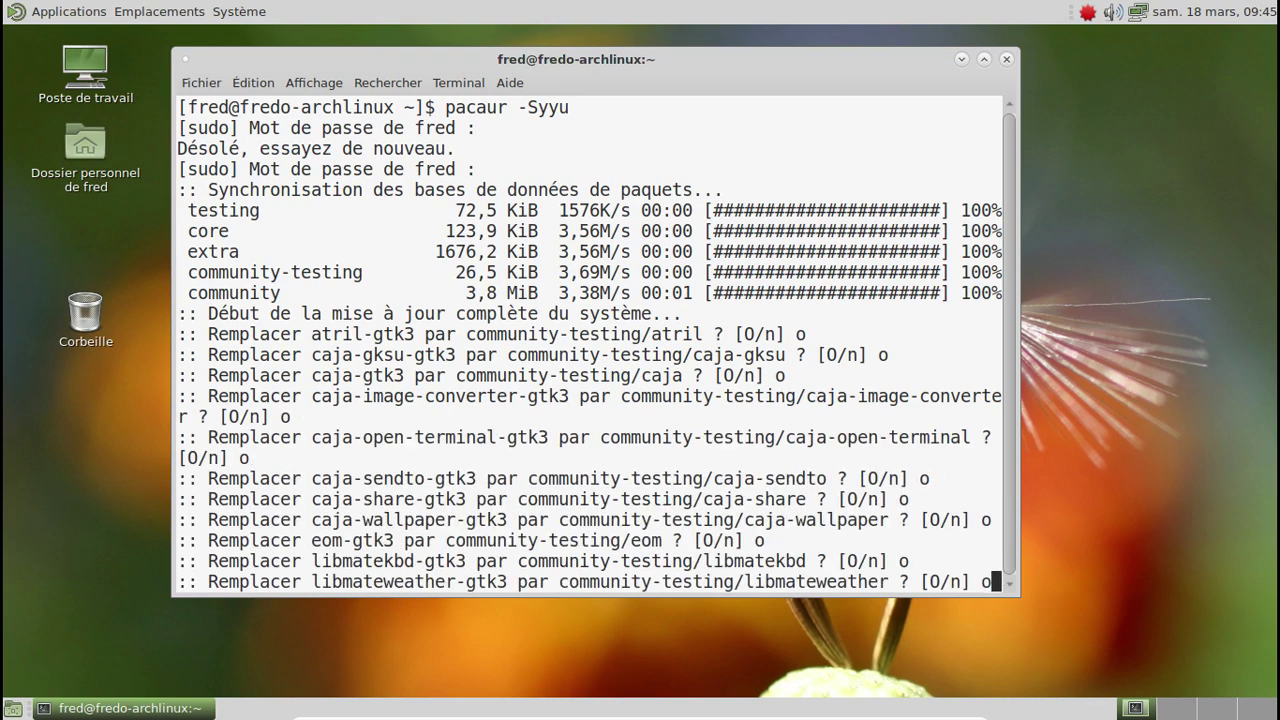
key(Return)
text(o)
key(Return)
text(o)
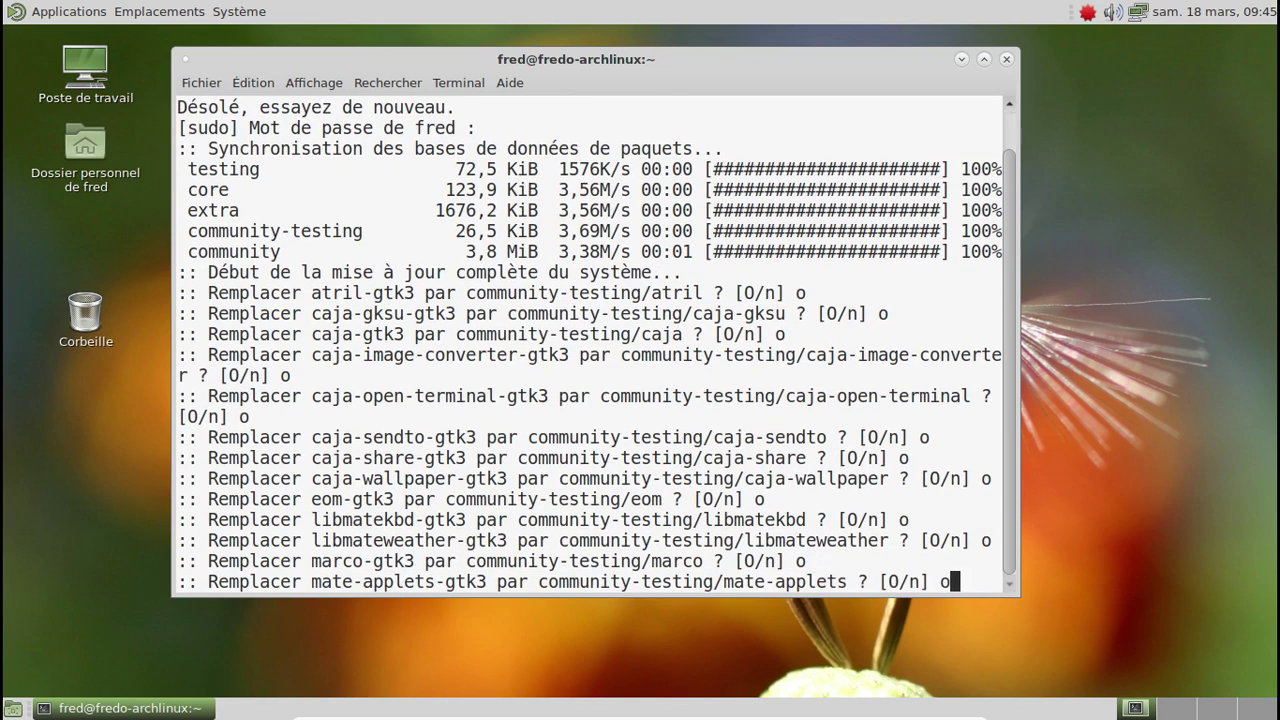
key(Return)
text(o)
key(Return)
text(o)
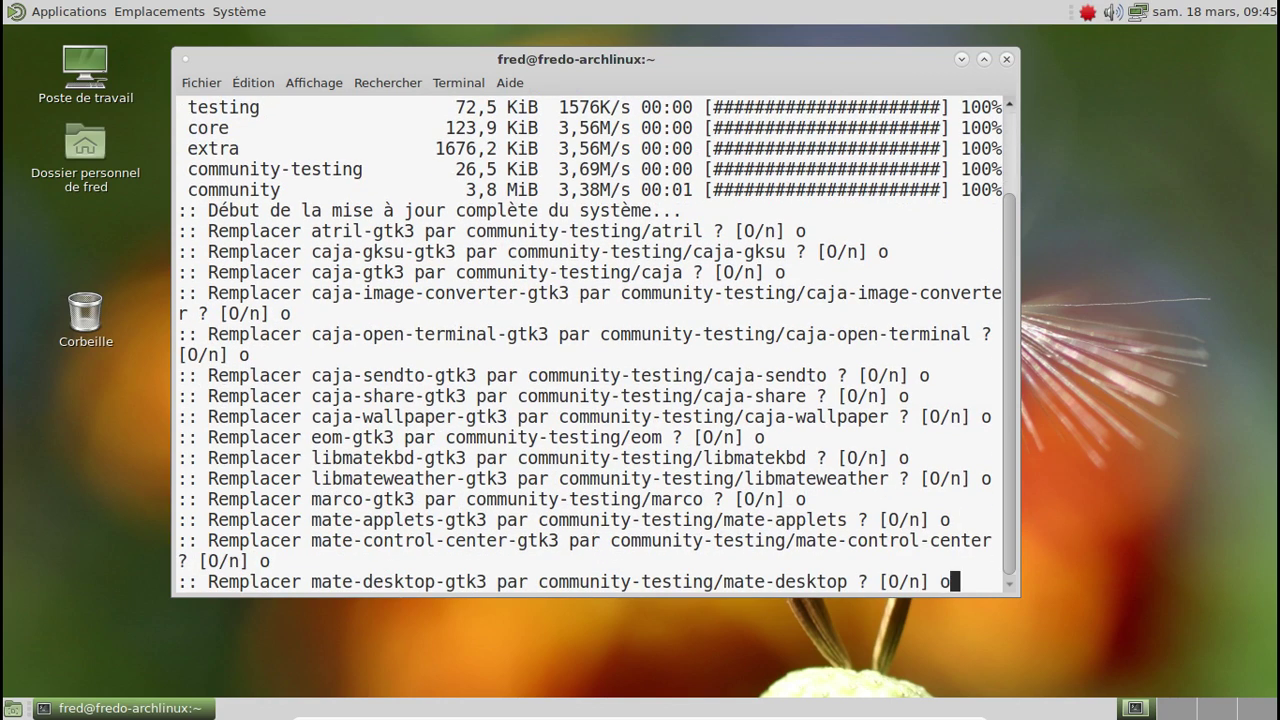
key(Return)
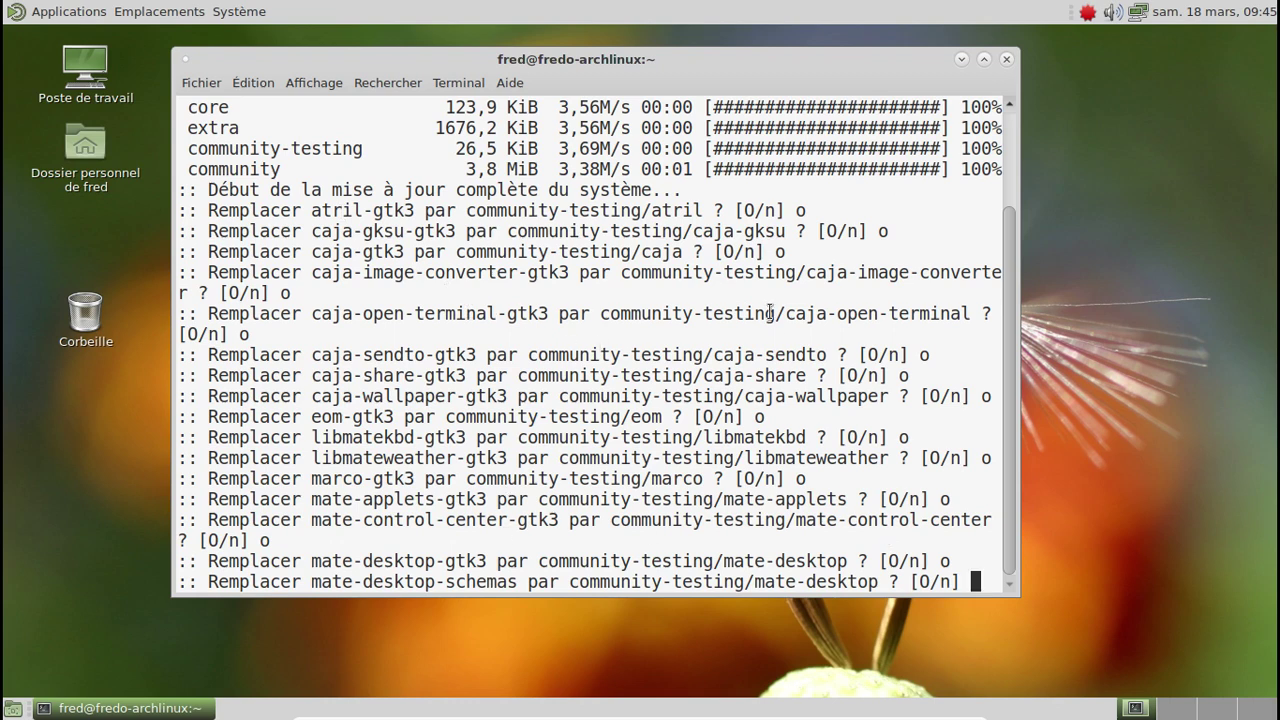
text(o)
key(Return)
text(o)
key(Return)
text(o)
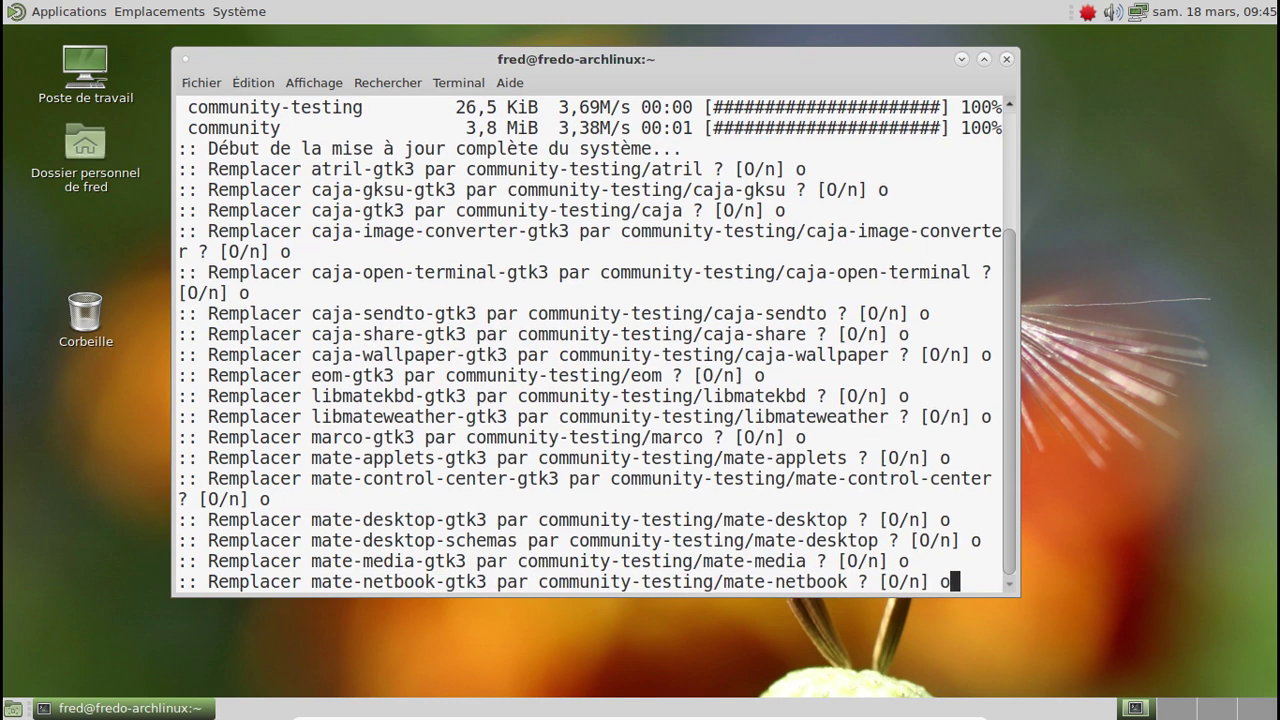
key(Return)
text(o)
key(Return)
text(o)
key(Return)
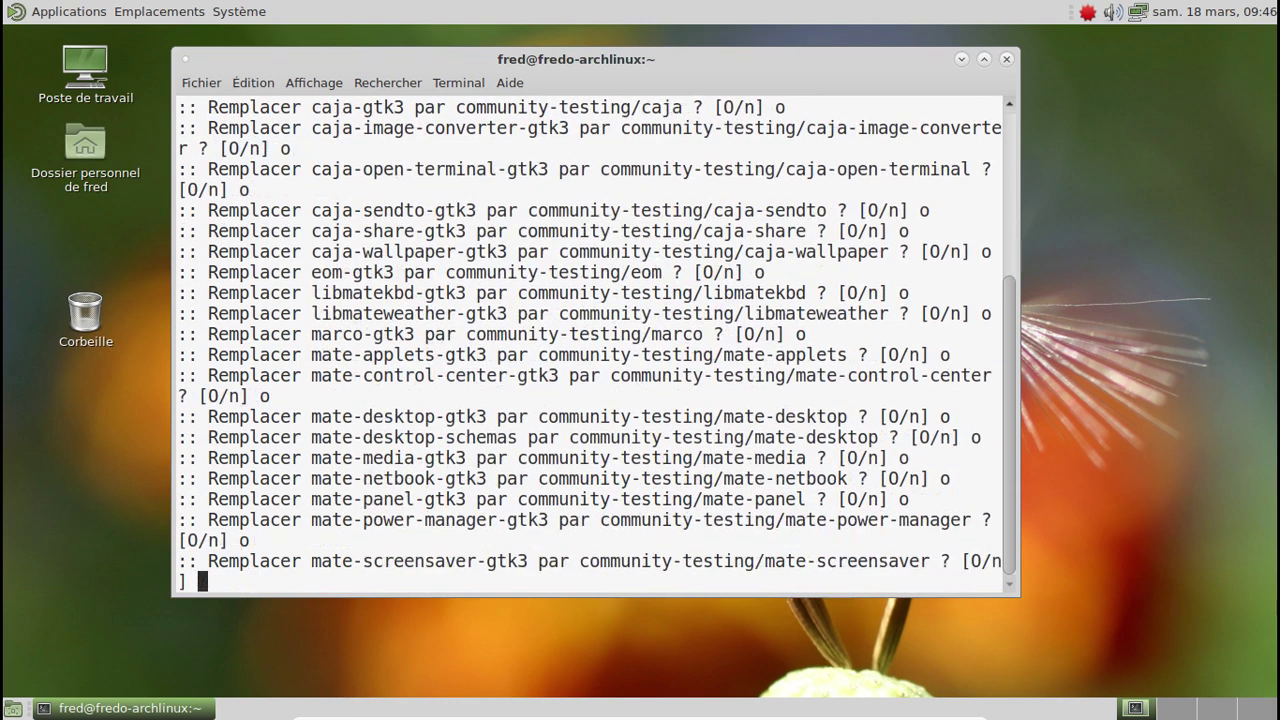
text(o)
key(Return)
text(o)
key(Return)
text(o)
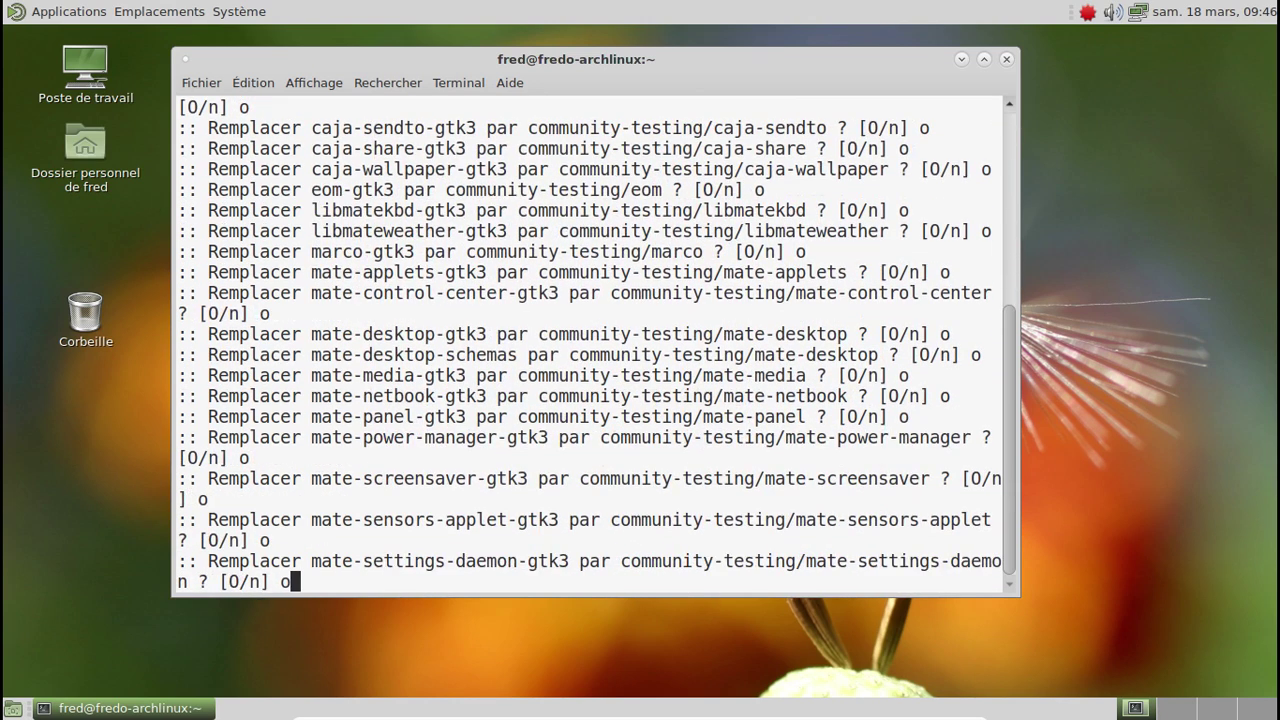
key(Return)
text(o)
key(Return)
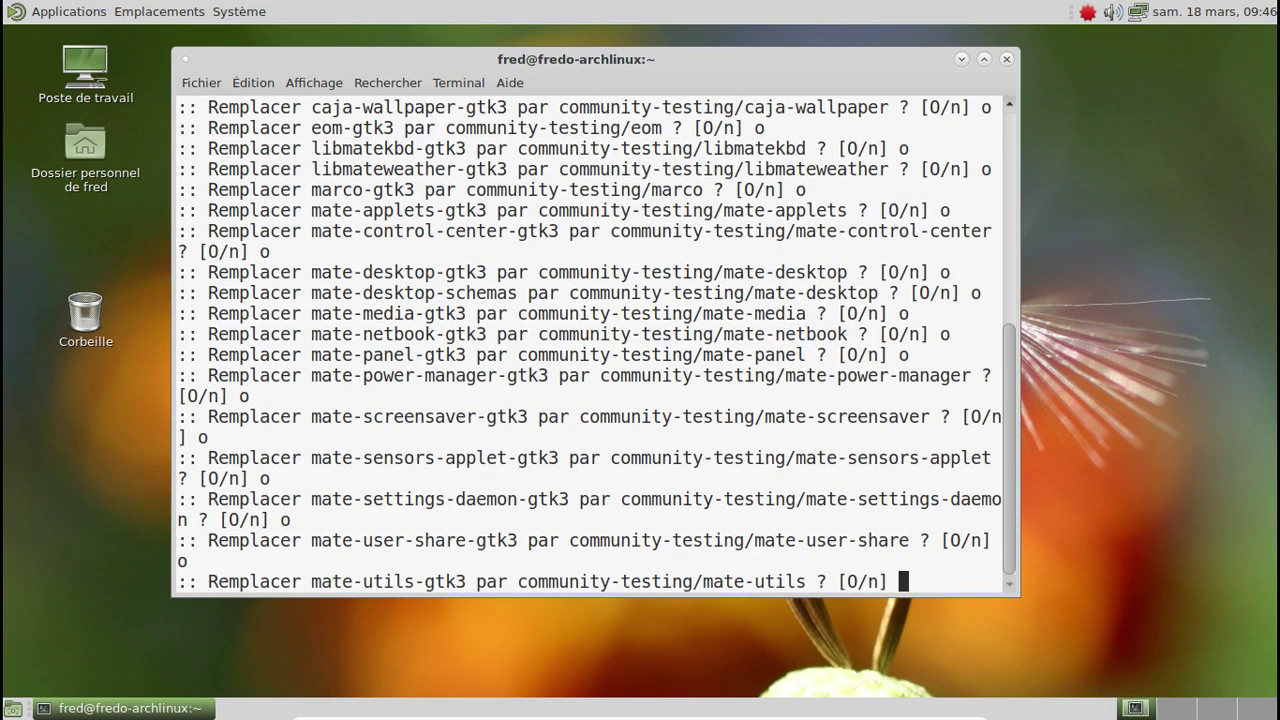
text(o)
key(Return)
text(o)
key(Return)
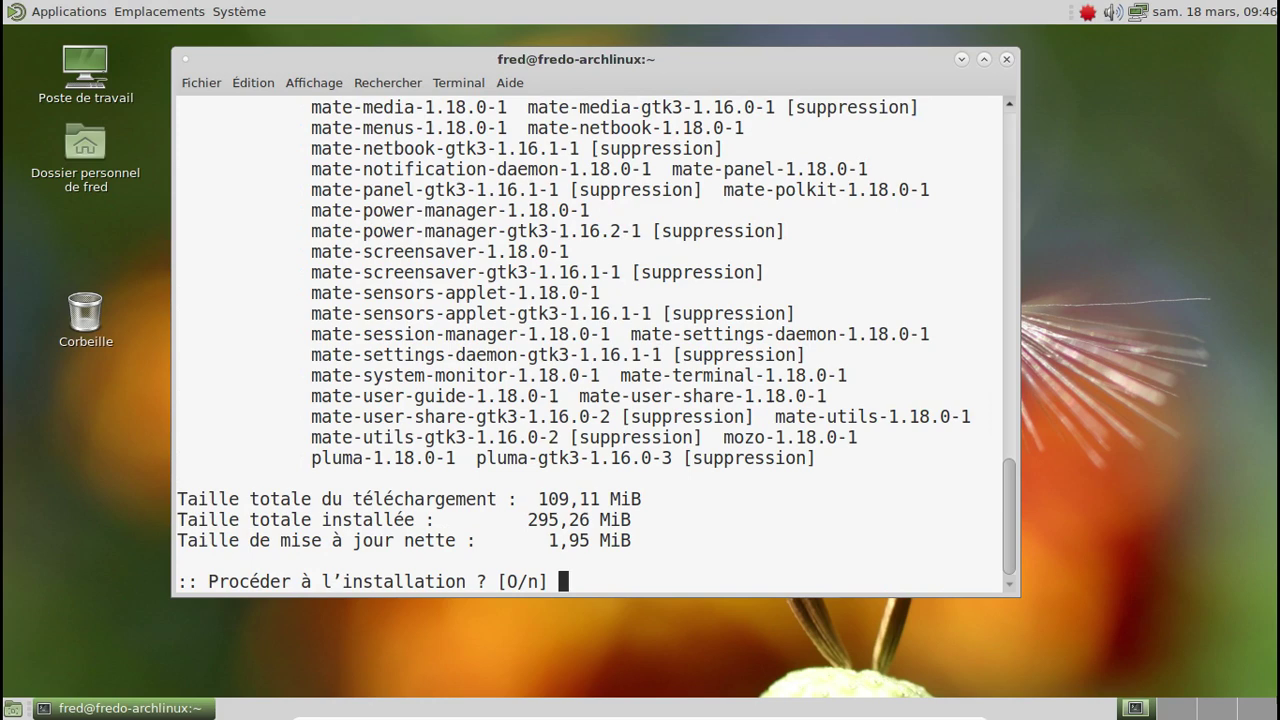
Proceed with the installation of the MATE 1.18 packages and review the package list during the download
key(Return)
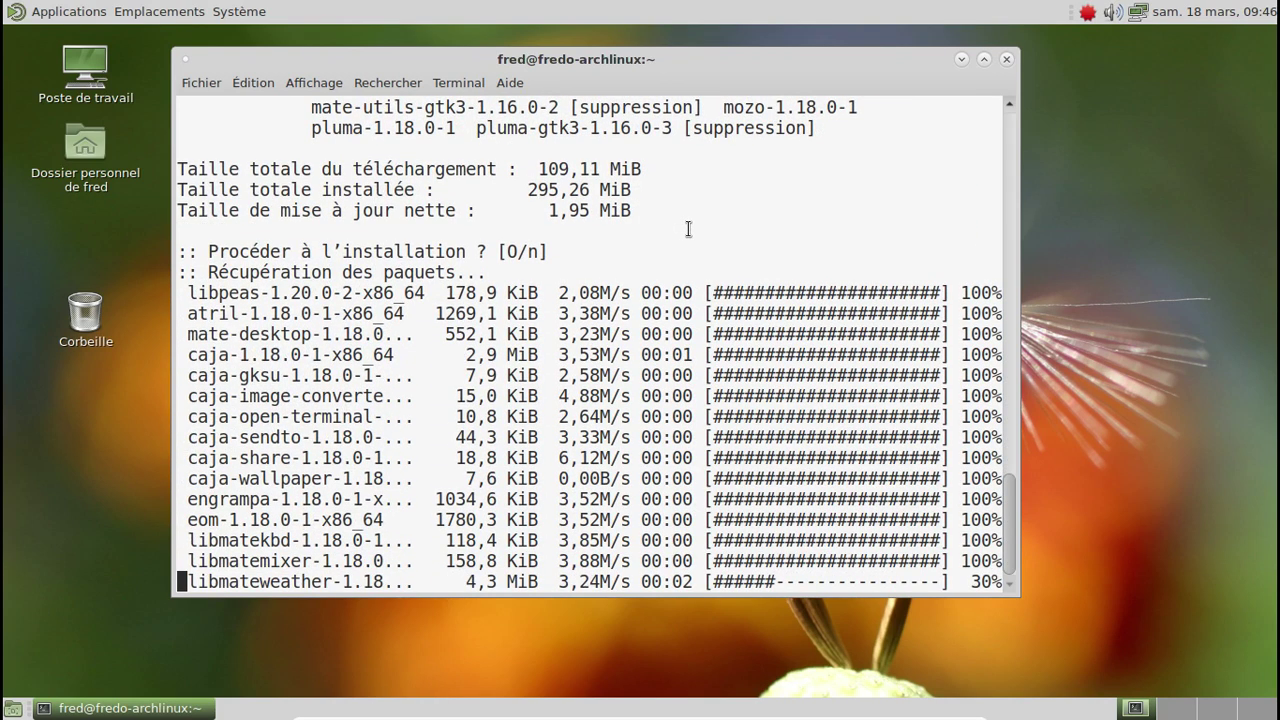
scroll(688, 229, up, 13)
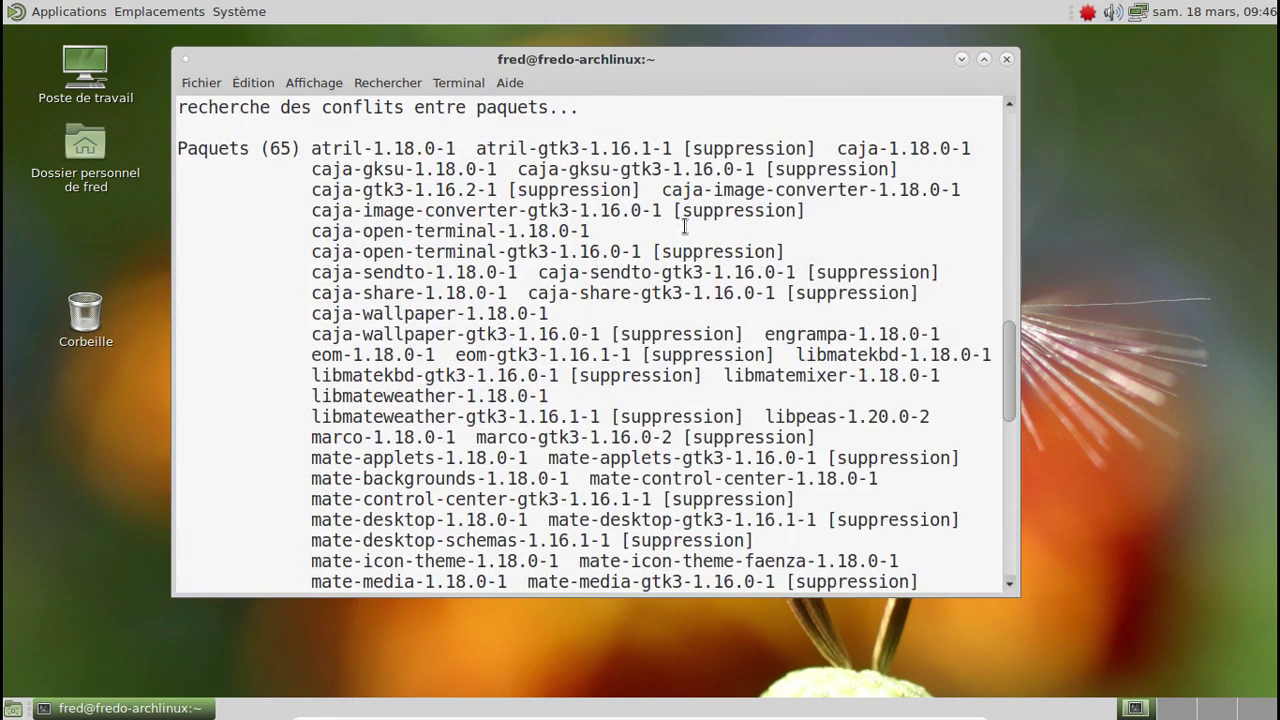
scroll(685, 225, down, 13)
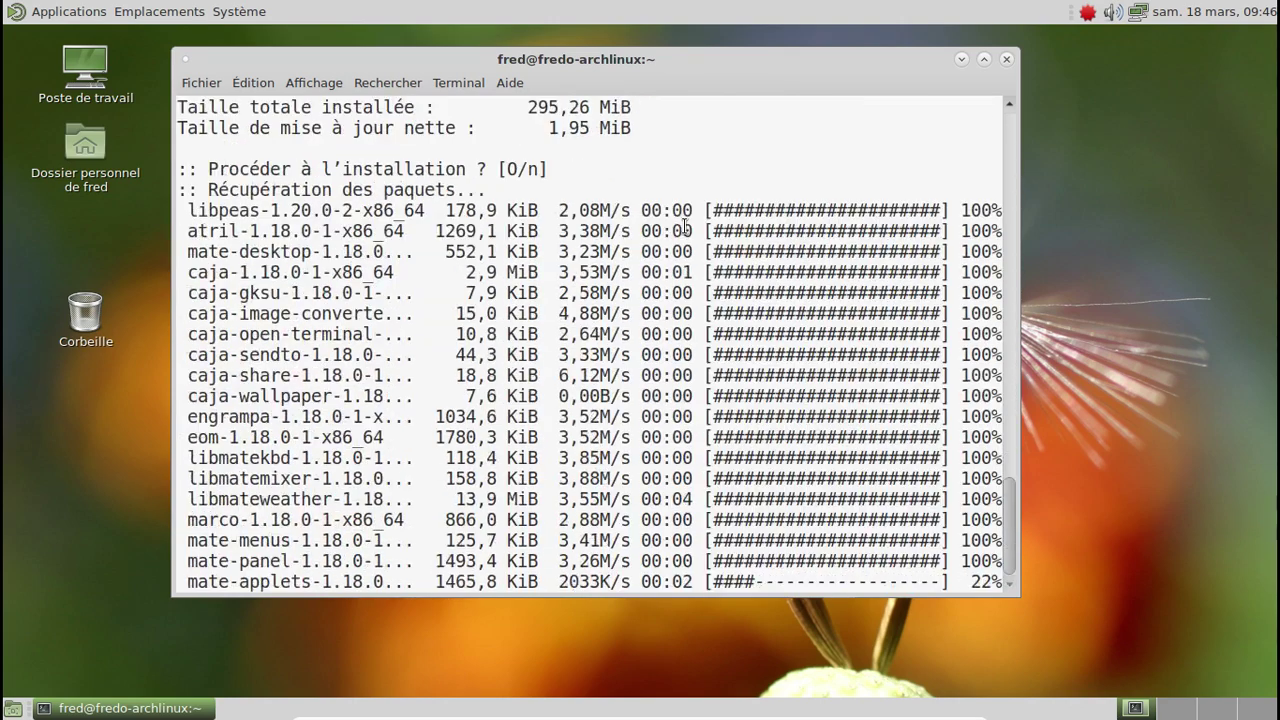